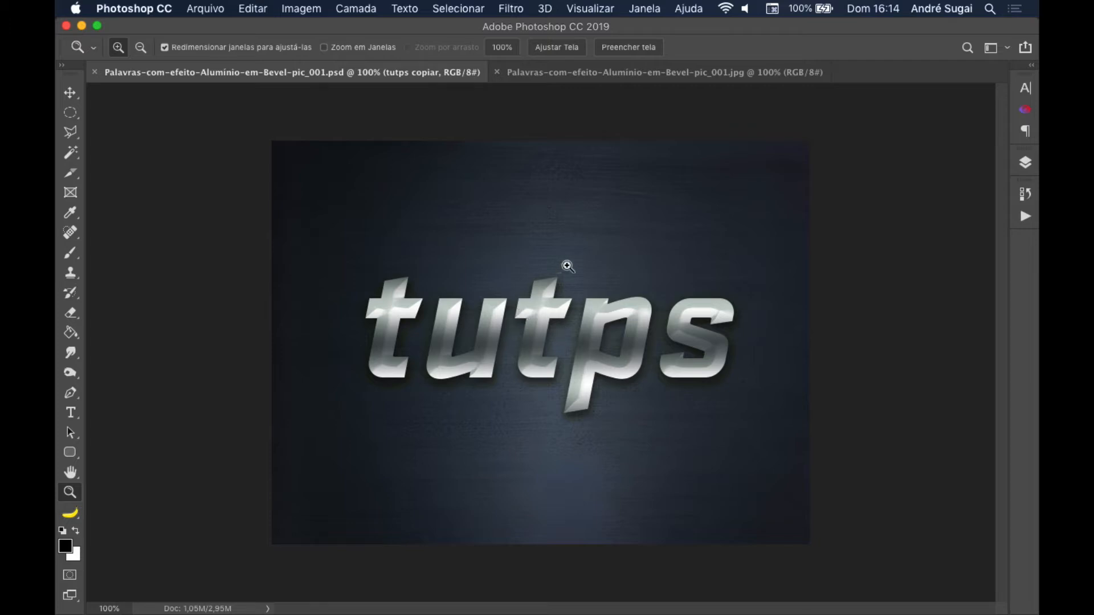
- Switch to the Brave browser and skim the aluminium bevel text tutorial through step 05, including its layer style settings
{"action": "key", "text": "alt+Left"}
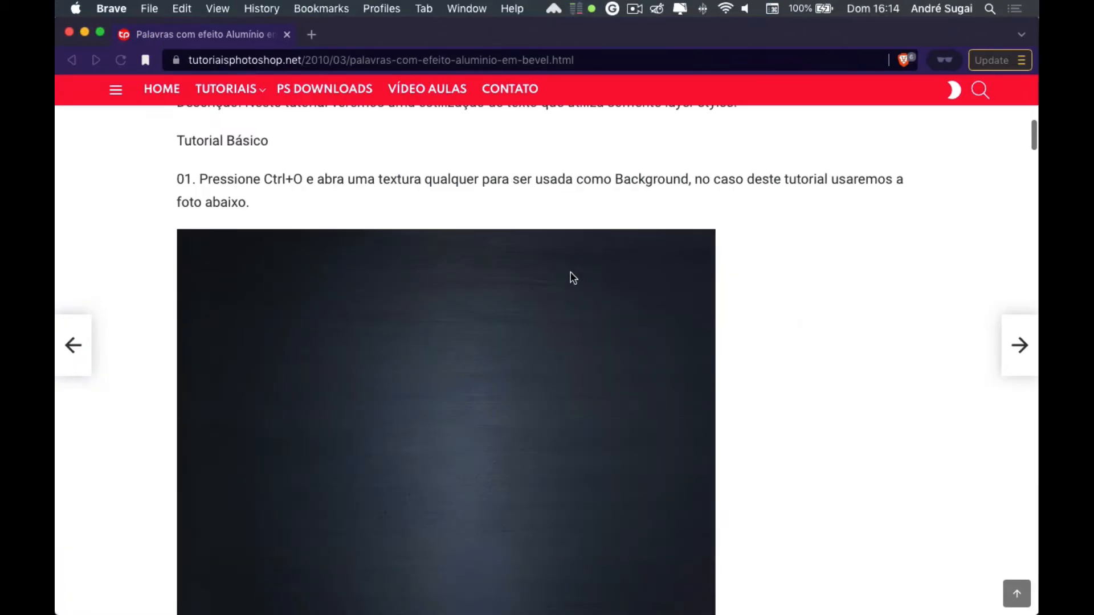
{"action": "scroll", "coordinate": [595, 311], "scroll_direction": "down", "scroll_amount": 15}
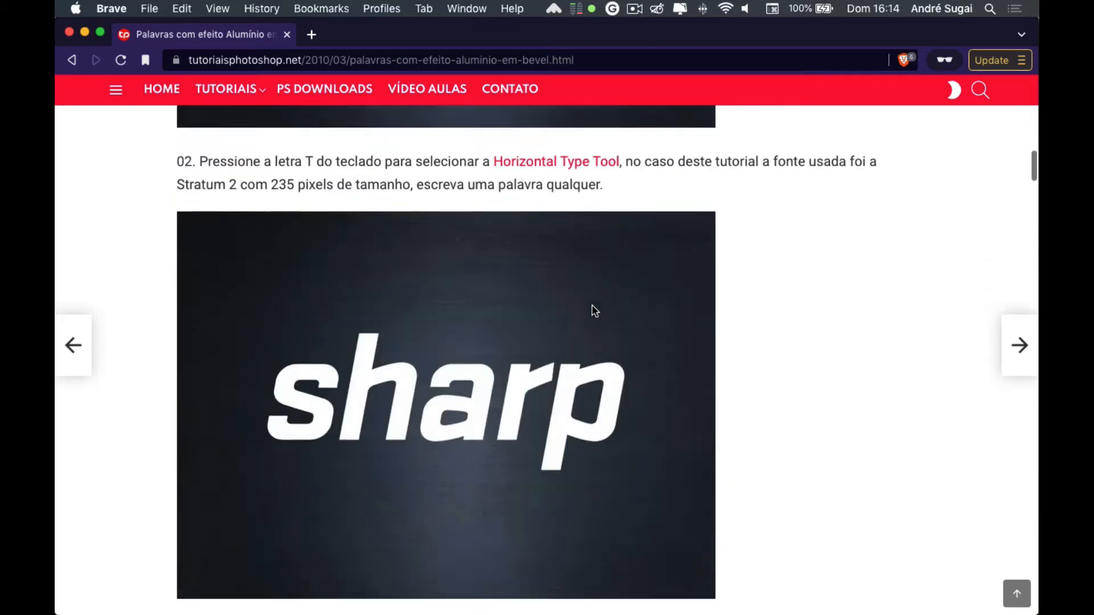
{"action": "scroll", "coordinate": [594, 310], "scroll_direction": "down", "scroll_amount": 20}
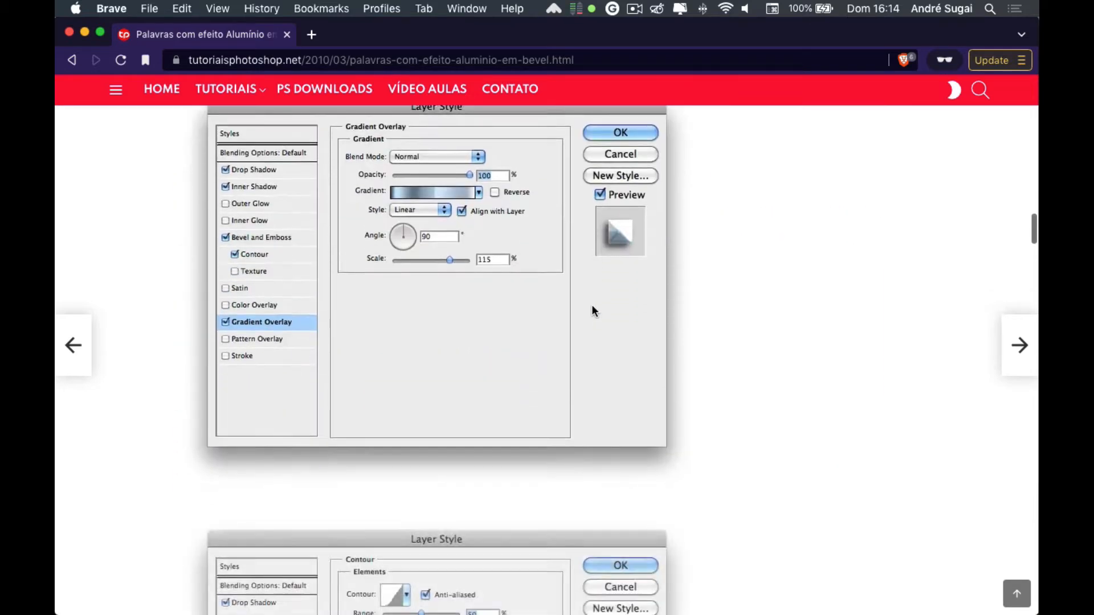
{"action": "scroll", "coordinate": [592, 310], "scroll_direction": "down", "scroll_amount": 20}
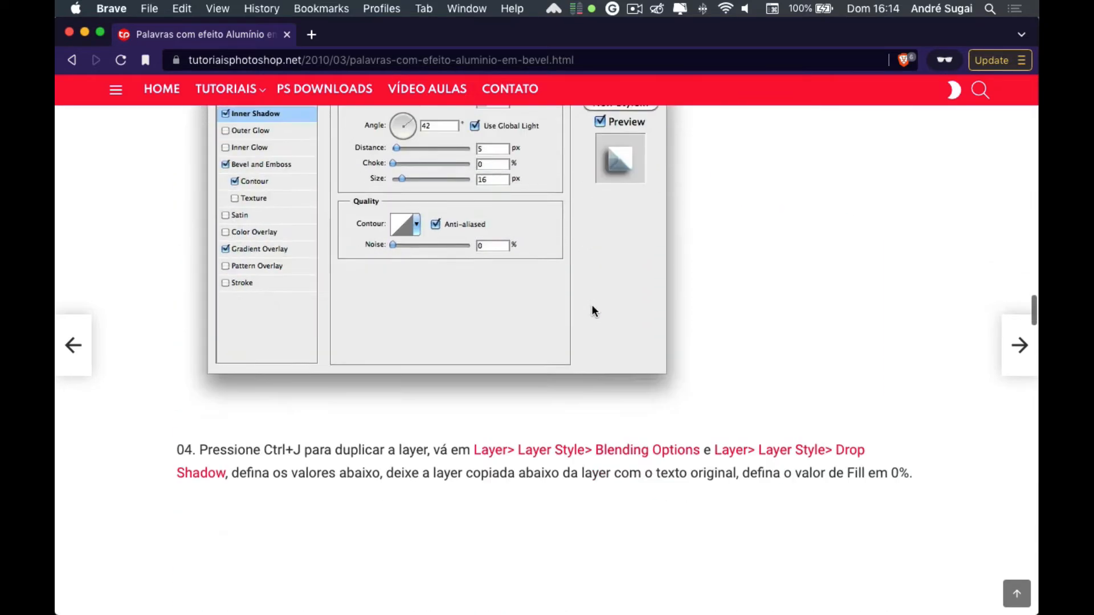
{"action": "scroll", "coordinate": [592, 310], "scroll_direction": "down", "scroll_amount": 20}
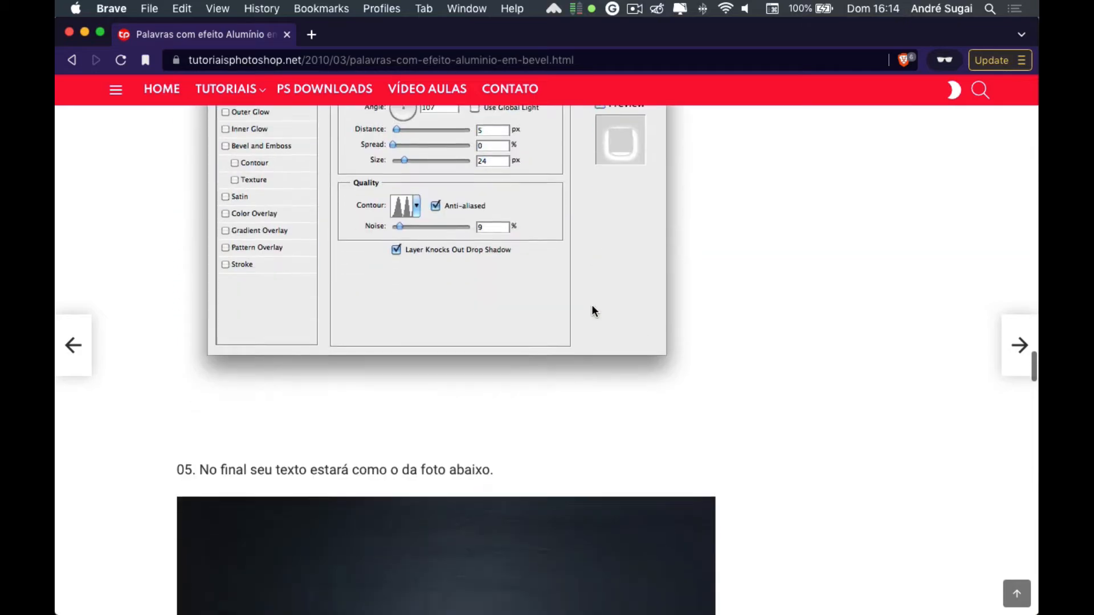
{"action": "scroll", "coordinate": [593, 311], "scroll_direction": "up", "scroll_amount": 20}
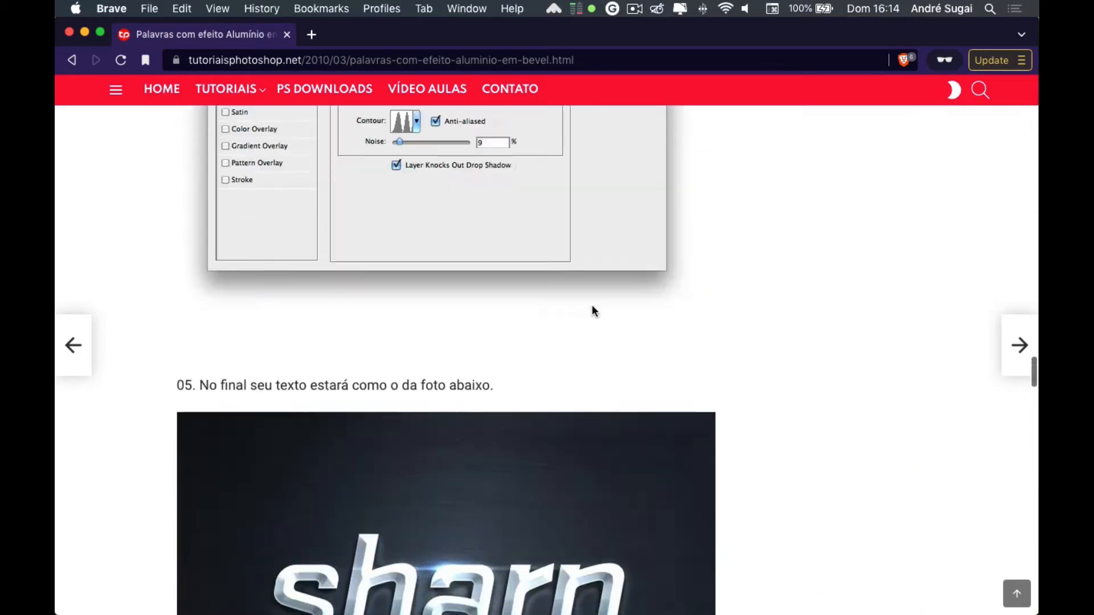
{"action": "scroll", "coordinate": [592, 310], "scroll_direction": "up", "scroll_amount": 20}
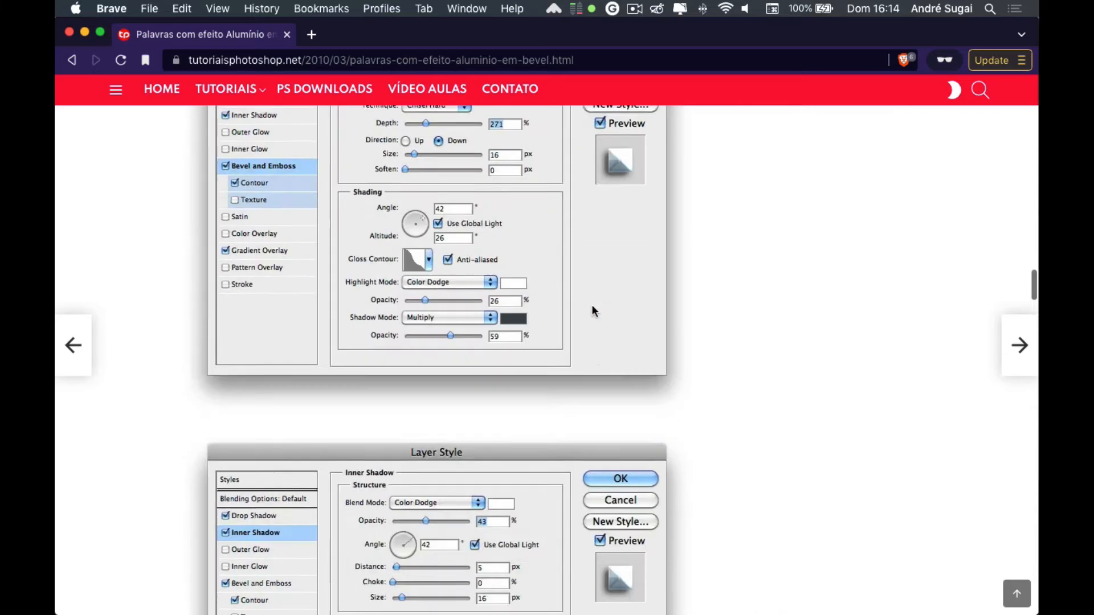
{"action": "scroll", "coordinate": [592, 311], "scroll_direction": "up", "scroll_amount": 20}
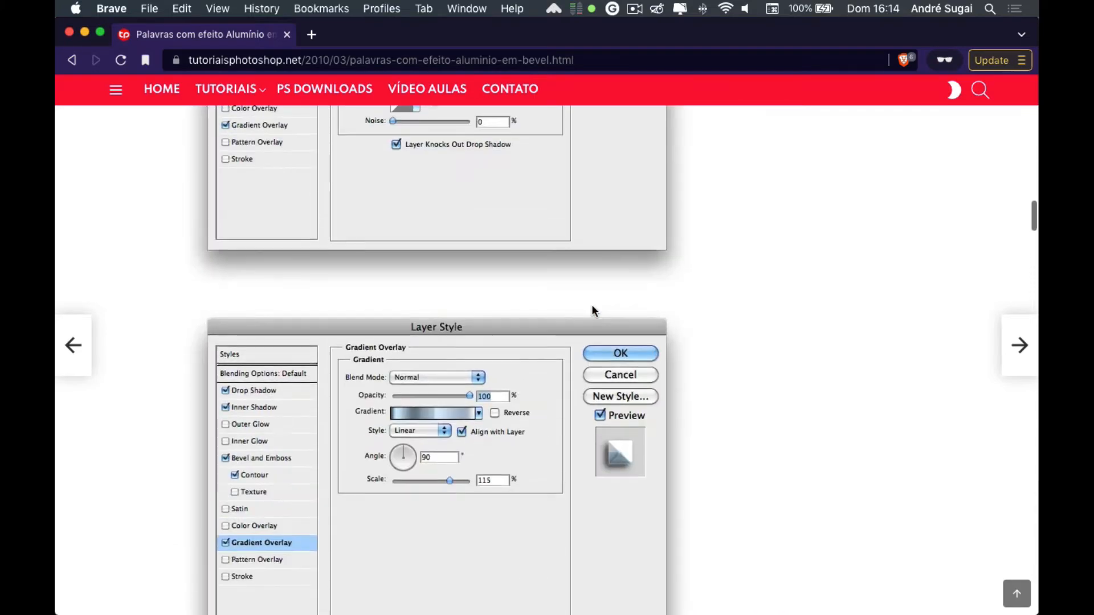
{"action": "scroll", "coordinate": [594, 312], "scroll_direction": "up", "scroll_amount": 20}
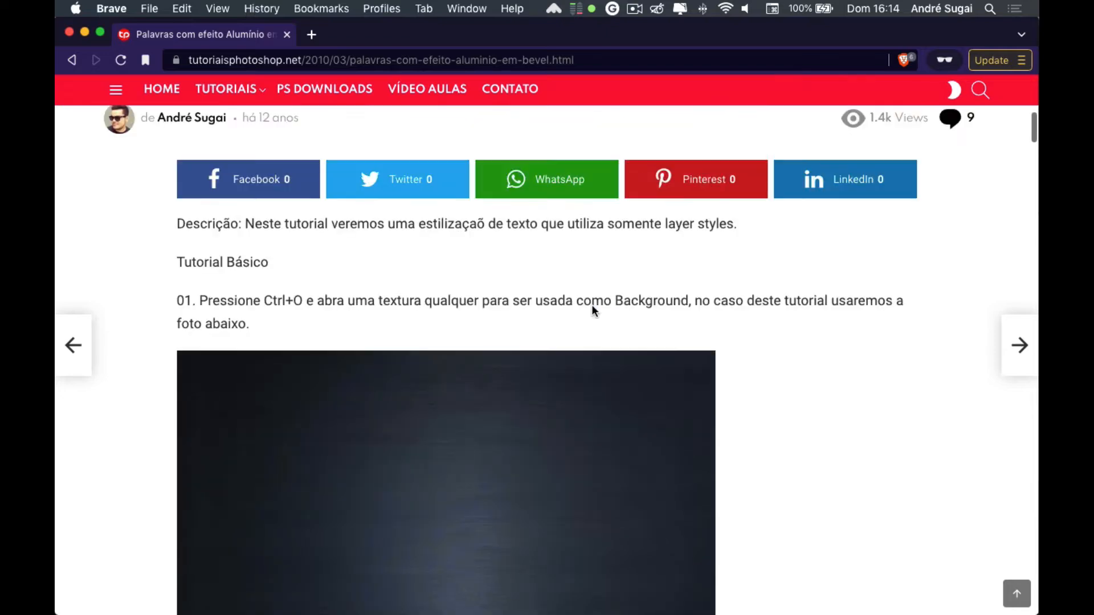
- Read tutorial steps 01 and 02 on the background texture and text, and highlight the font name Stratum 2
{"action": "scroll", "coordinate": [593, 310], "scroll_direction": "down", "scroll_amount": 6}
{"action": "scroll", "coordinate": [595, 311], "scroll_direction": "down", "scroll_amount": 2}
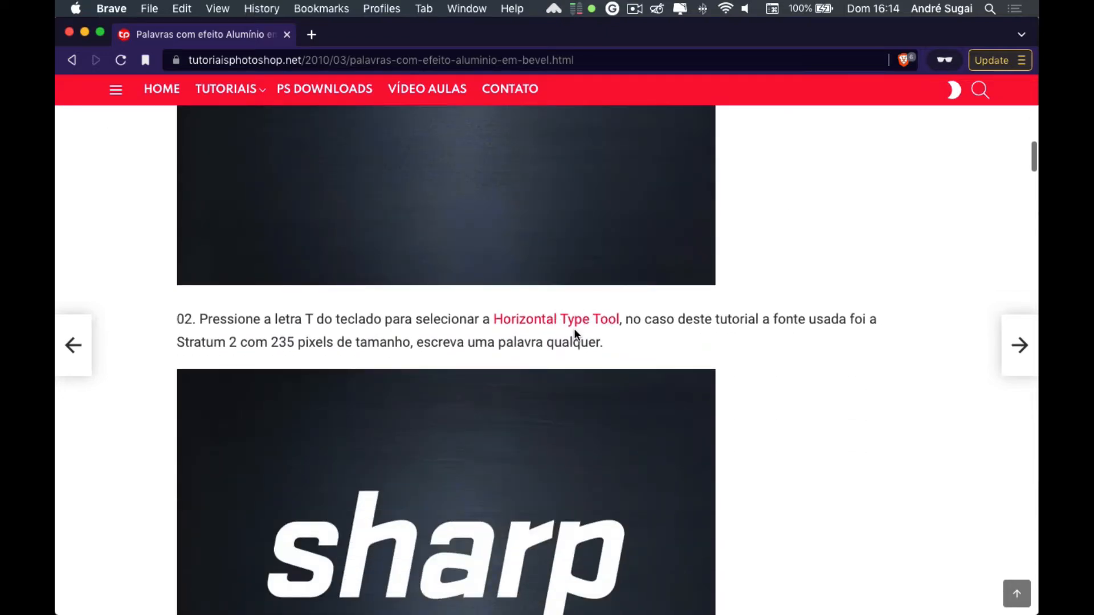
{"action": "scroll", "coordinate": [575, 334], "scroll_direction": "up", "scroll_amount": 5}
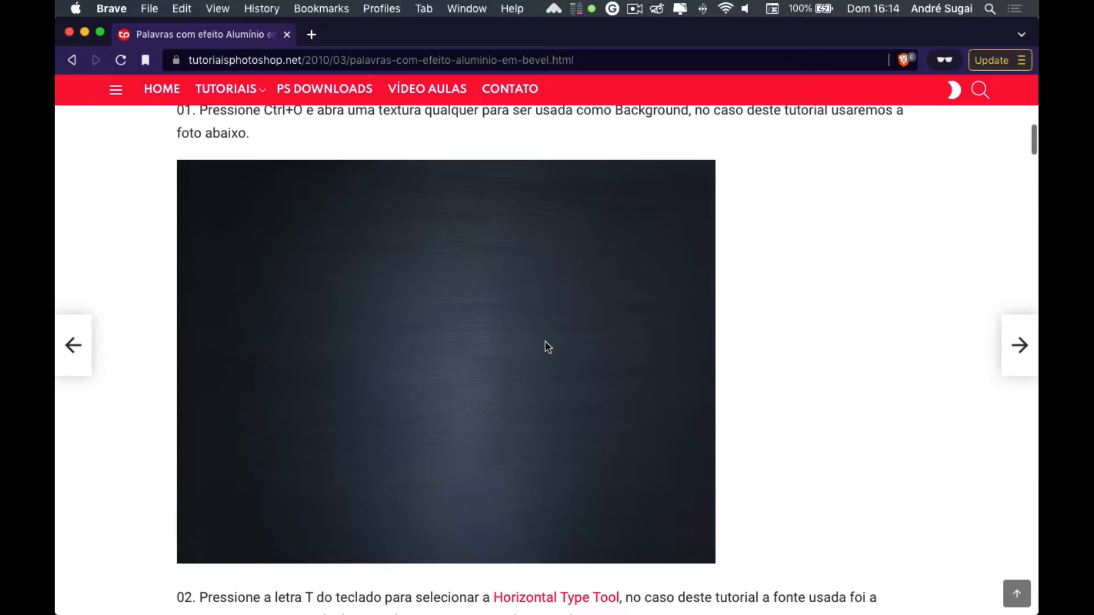
{"action": "scroll", "coordinate": [554, 301], "scroll_direction": "up", "scroll_amount": 1}
{"action": "scroll", "coordinate": [513, 304], "scroll_direction": "up", "scroll_amount": 2}
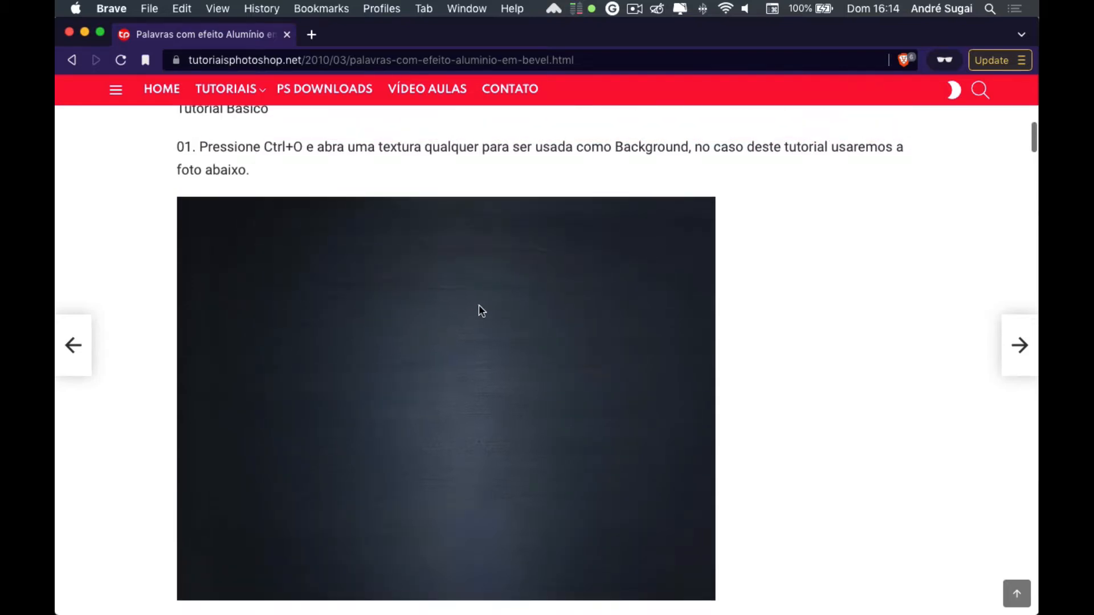
{"action": "scroll", "coordinate": [503, 335], "scroll_direction": "down", "scroll_amount": 10}
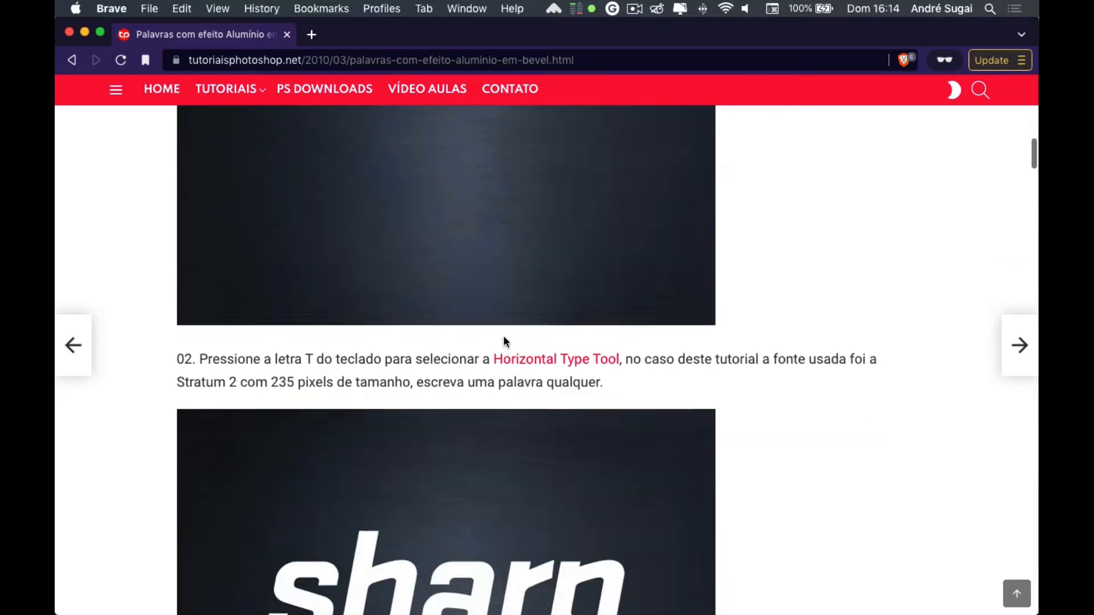
{"action": "scroll", "coordinate": [504, 335], "scroll_direction": "down", "scroll_amount": 2}
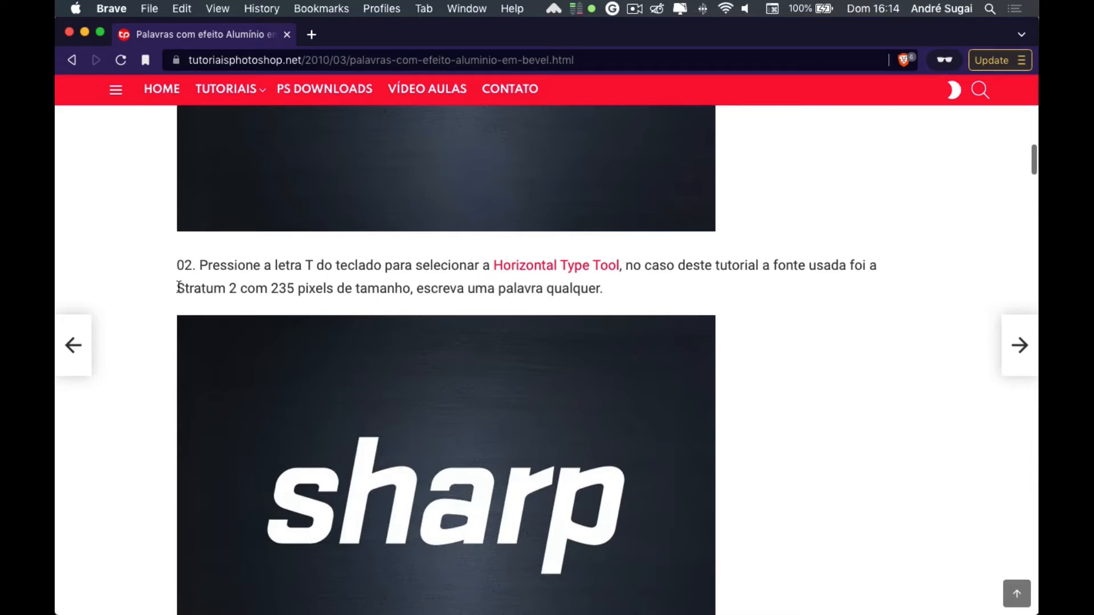
{"action": "left_click_drag", "start_coordinate": [179, 288], "coordinate": [238, 288]}
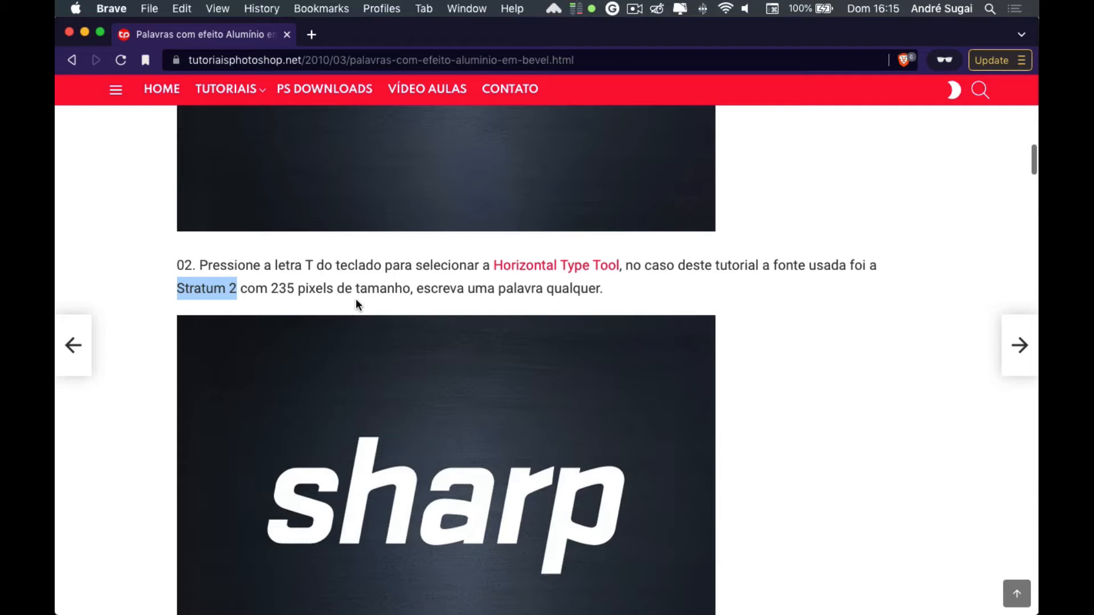
- Switch back to Photoshop and, in the plain background JPG document, set the Horizontal Type tool's font to StratumNo1 Heavy
{"action": "key", "text": "alt"}
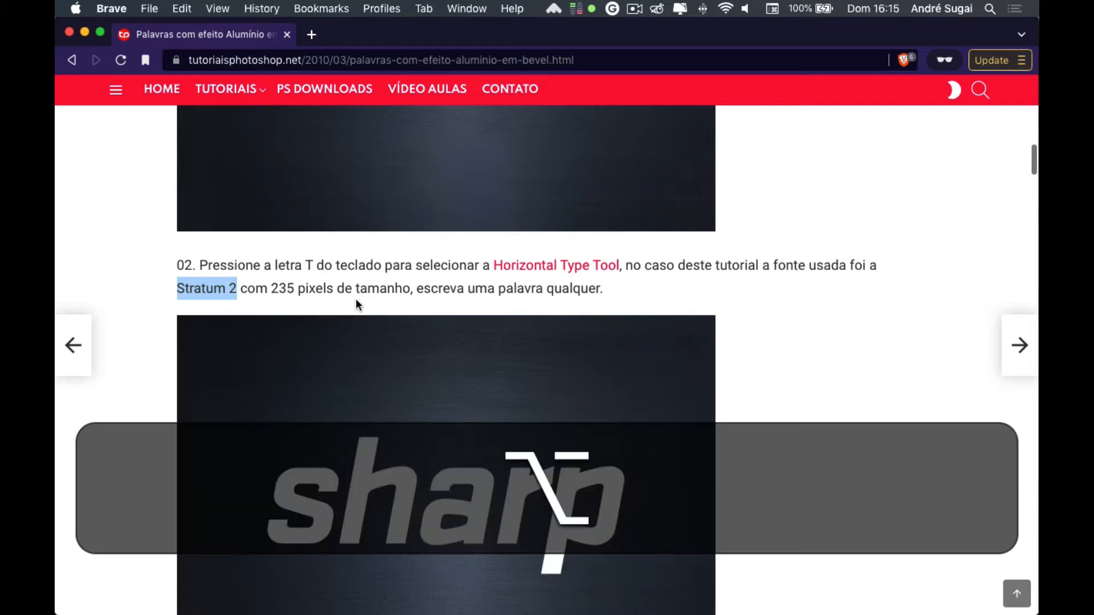
{"action": "key", "text": "alt+Right"}
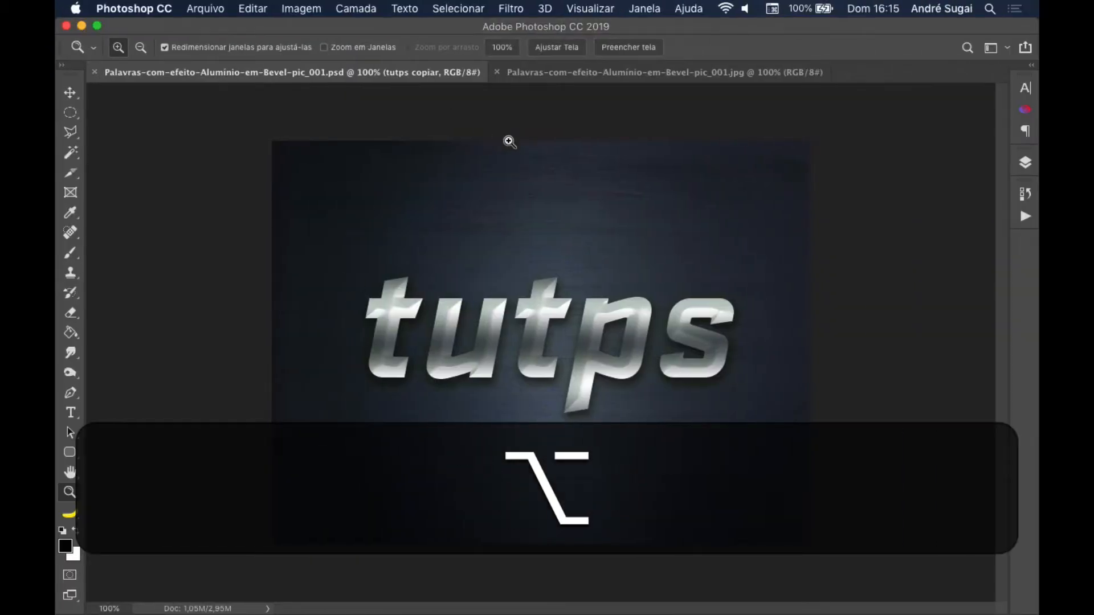
{"action": "left_click", "coordinate": [557, 74]}
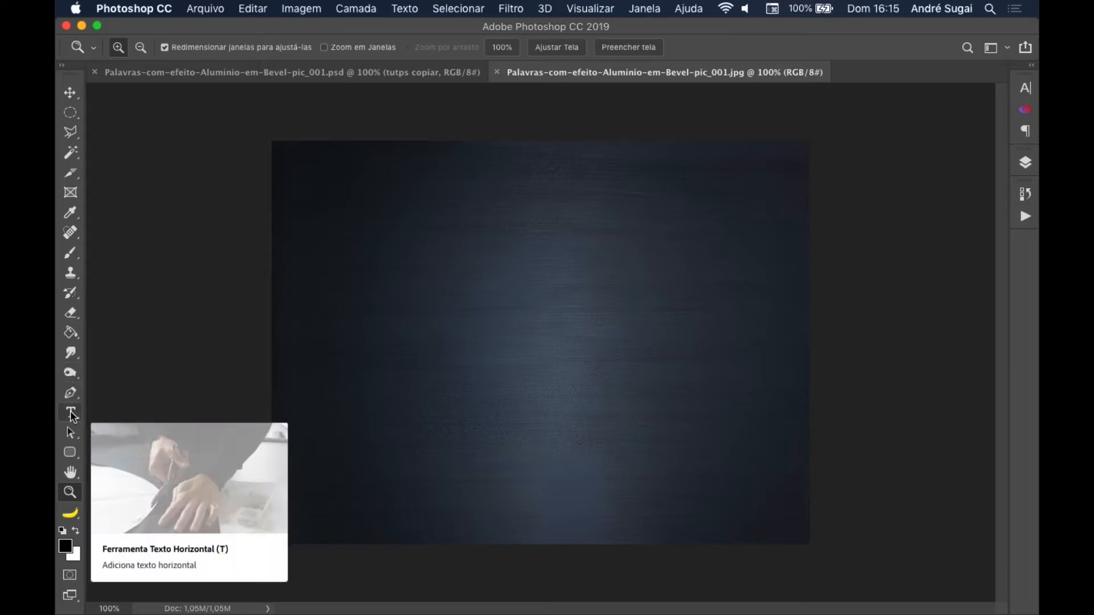
{"action": "left_click", "coordinate": [71, 413]}
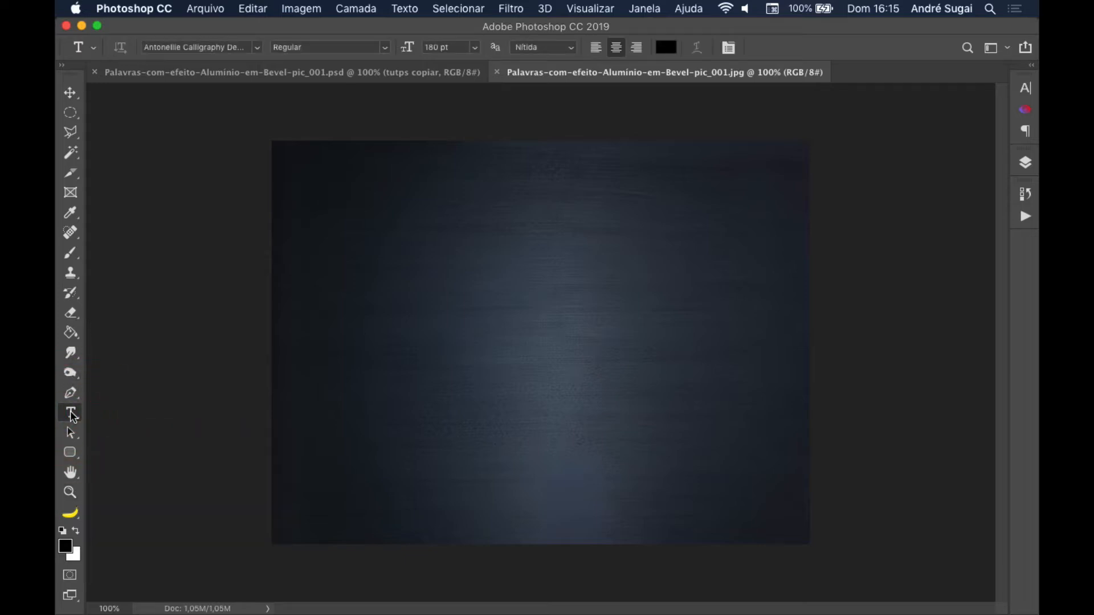
{"action": "left_click", "coordinate": [259, 48]}
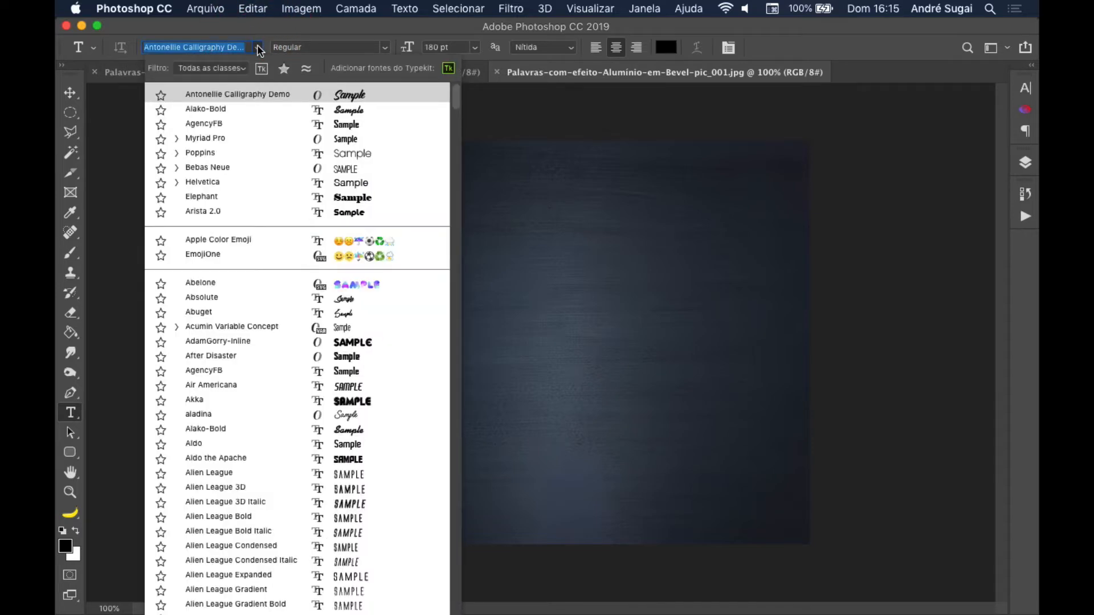
{"action": "type", "text": "stra"}
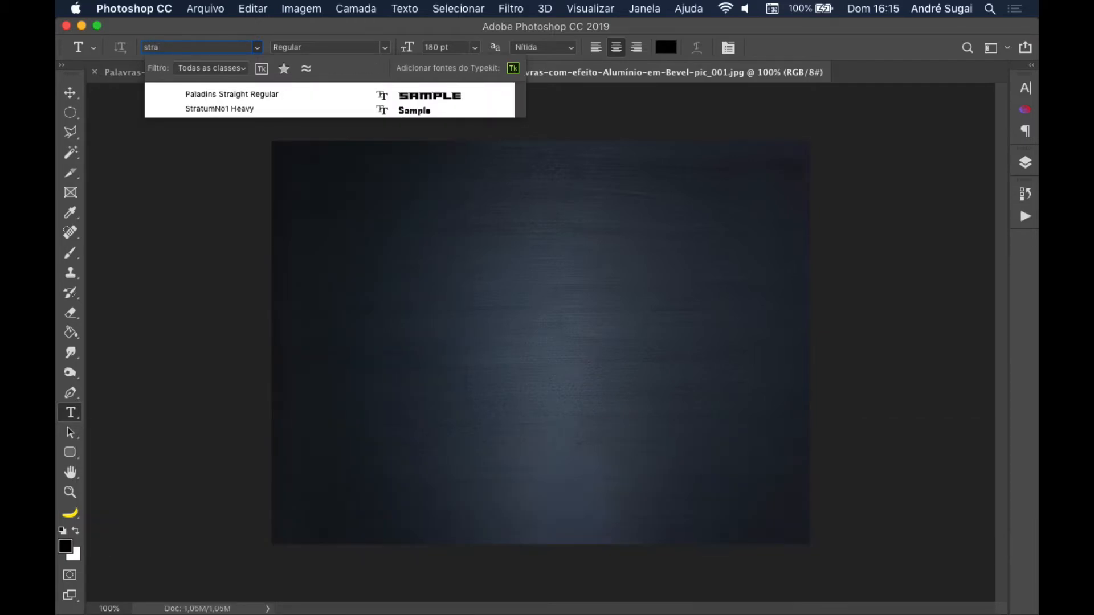
{"action": "left_click", "coordinate": [231, 111]}
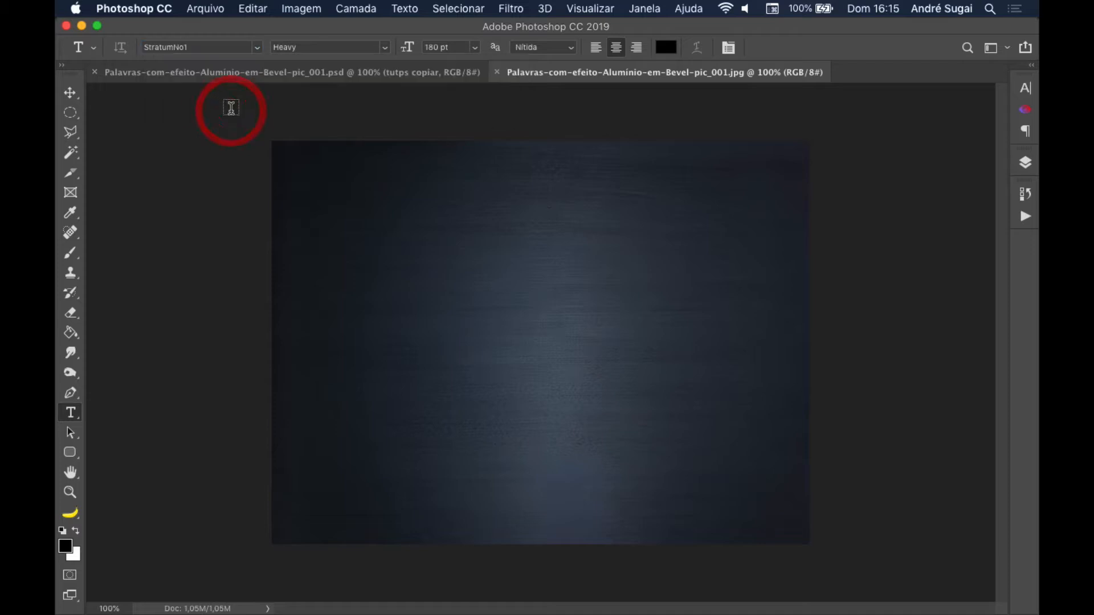
- Add the lowercase word "tutps" as a text layer over the dark background and commit it
{"action": "left_click", "coordinate": [405, 329]}
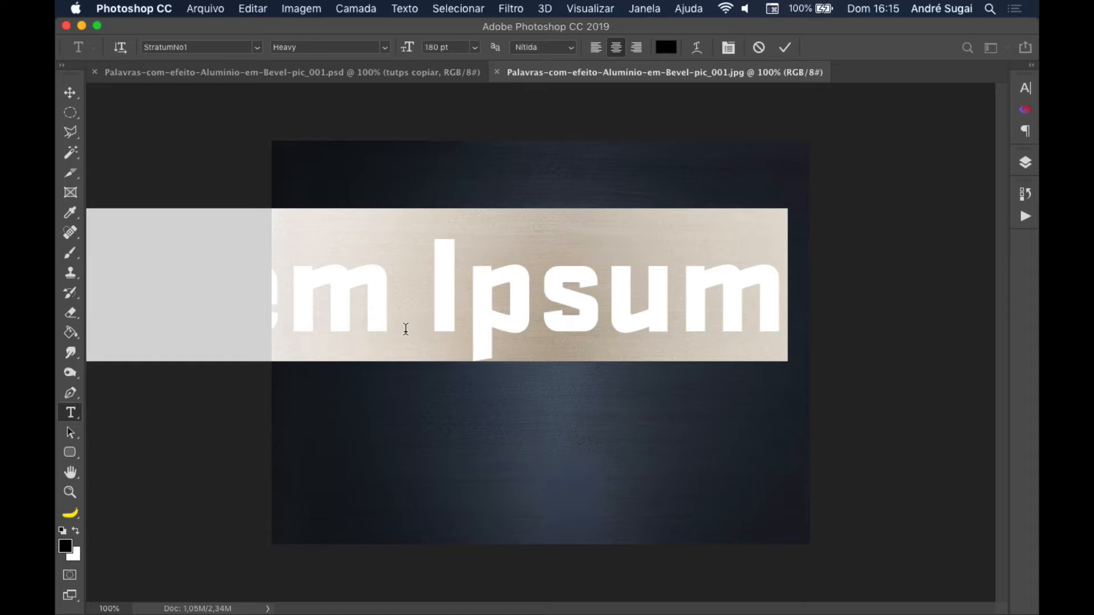
{"action": "key", "text": "shift"}
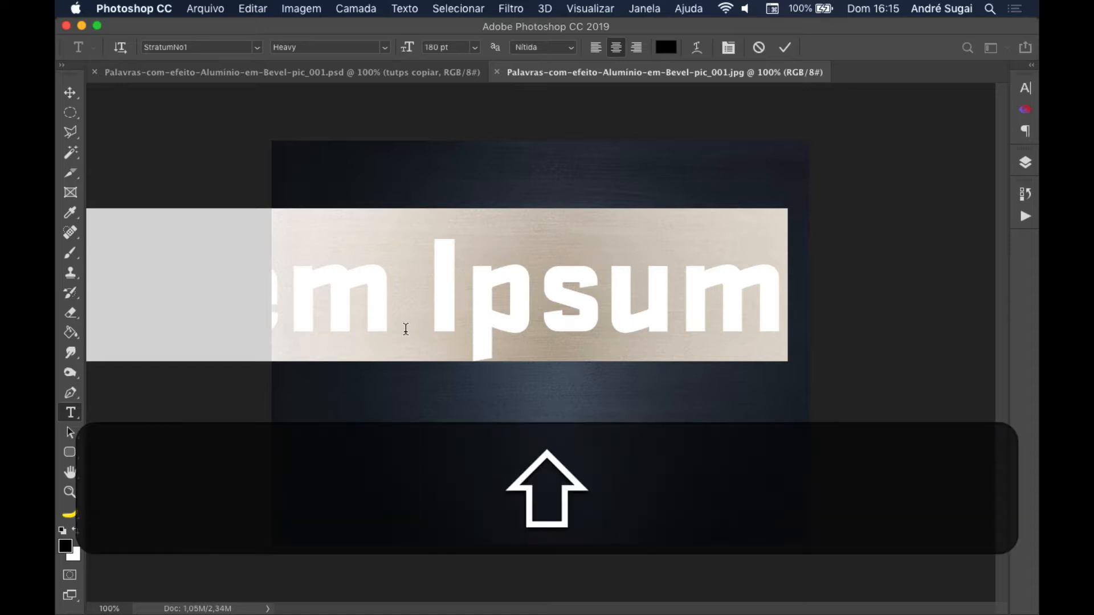
{"action": "type", "text": "Tus"}
{"action": "key", "text": "BackSpace"}
{"action": "type", "text": "t"}
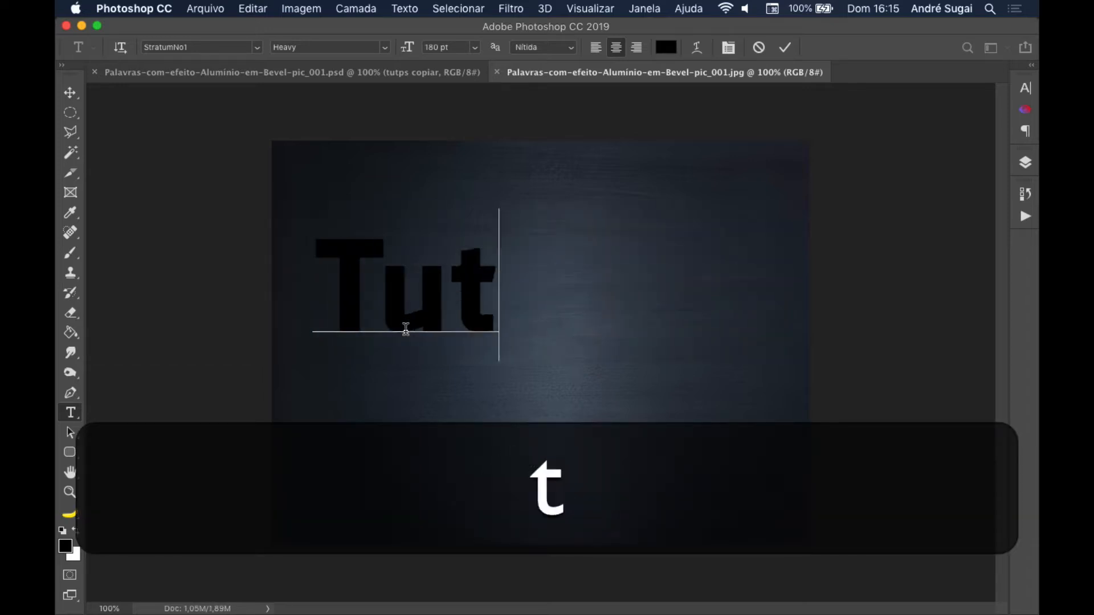
{"action": "type", "text": "ps"}
{"action": "key", "text": "BackSpace"}
{"action": "key", "text": "BackSpace"}
{"action": "key", "text": "BackSpace"}
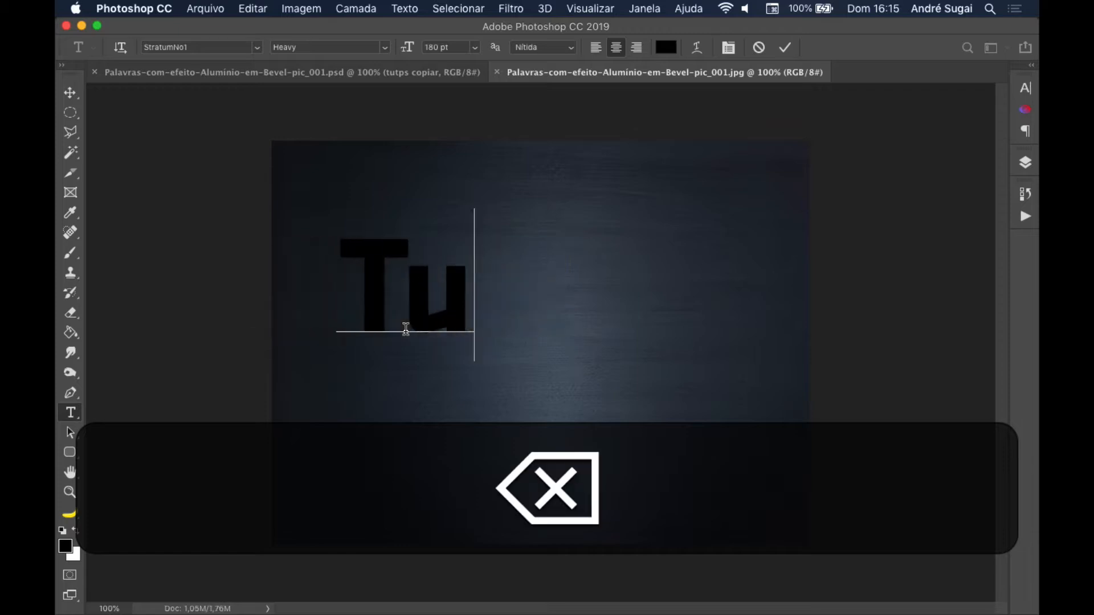
{"action": "key", "text": "BackSpace"}
{"action": "key", "text": "BackSpace"}
{"action": "type", "text": "tutps"}
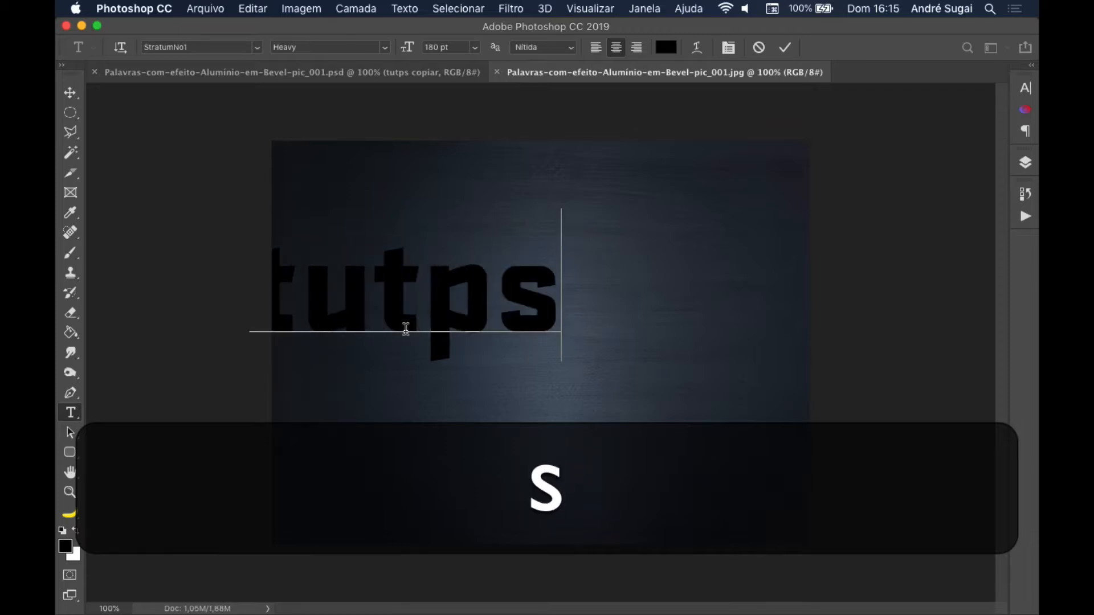
{"action": "key", "text": "super+Return"}
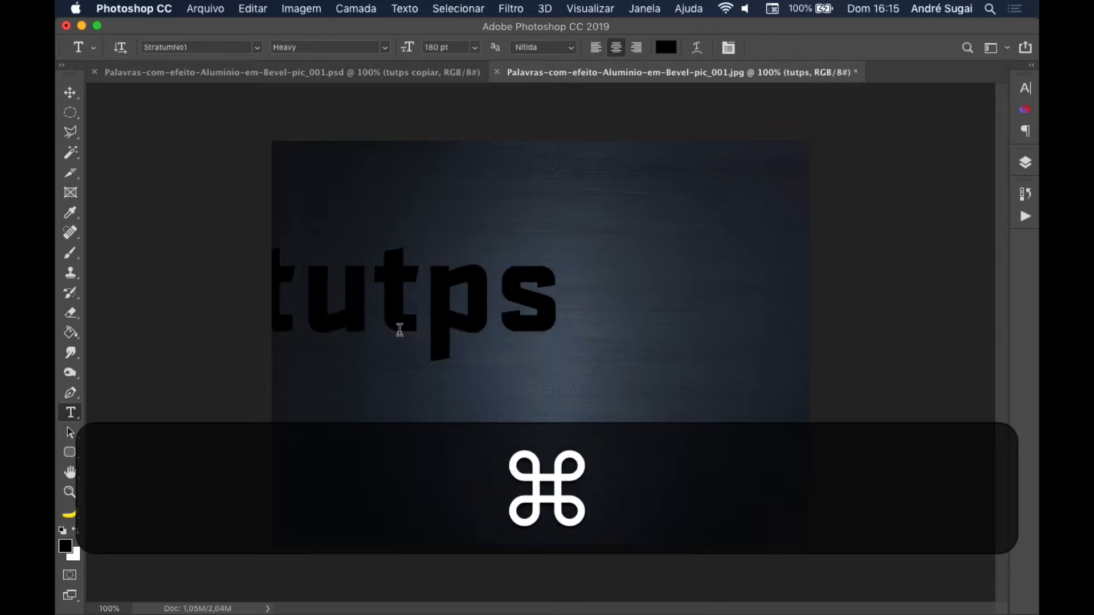
- Center the "tutps" text horizontally and vertically relative to the whole canvas, and clear the selection
{"action": "key", "text": "super"}
{"action": "key", "text": "super+a"}
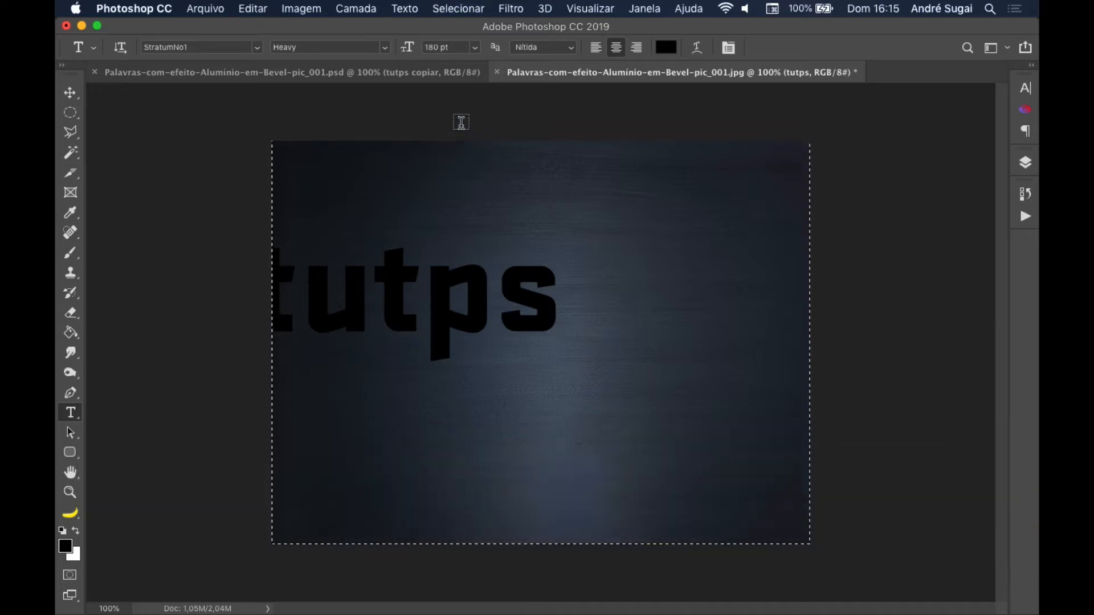
{"action": "left_click", "coordinate": [70, 92]}
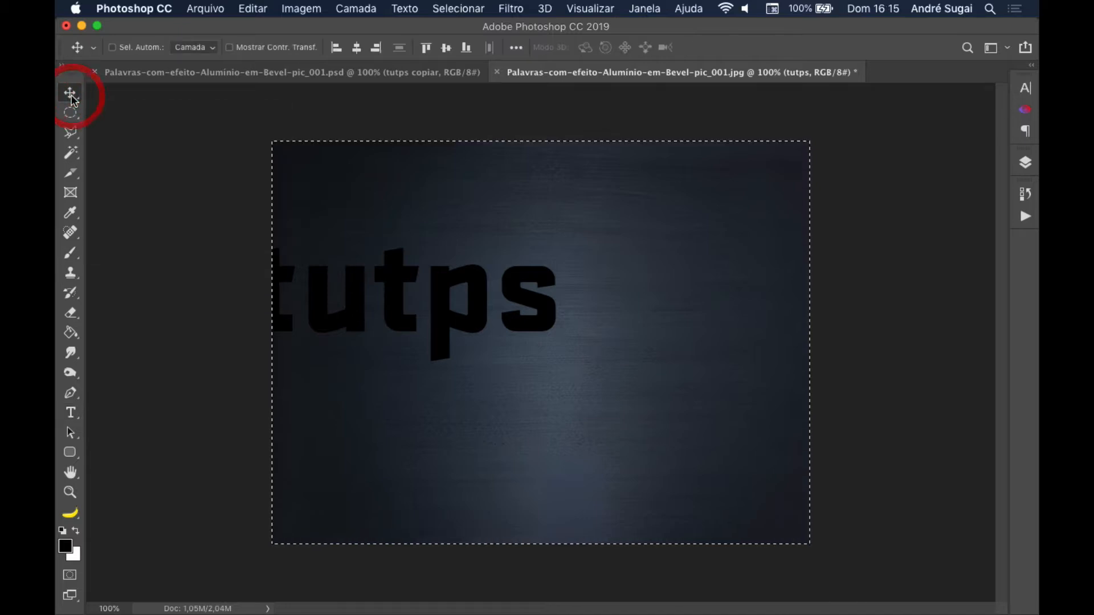
{"action": "left_click", "coordinate": [357, 48]}
{"action": "left_click", "coordinate": [446, 48]}
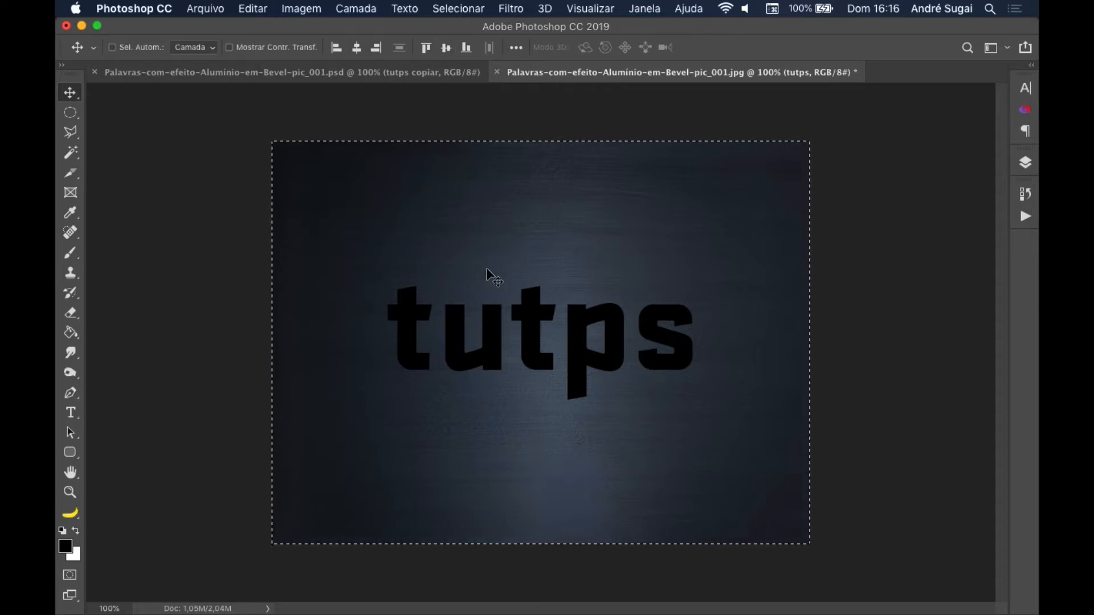
{"action": "key", "text": "super"}
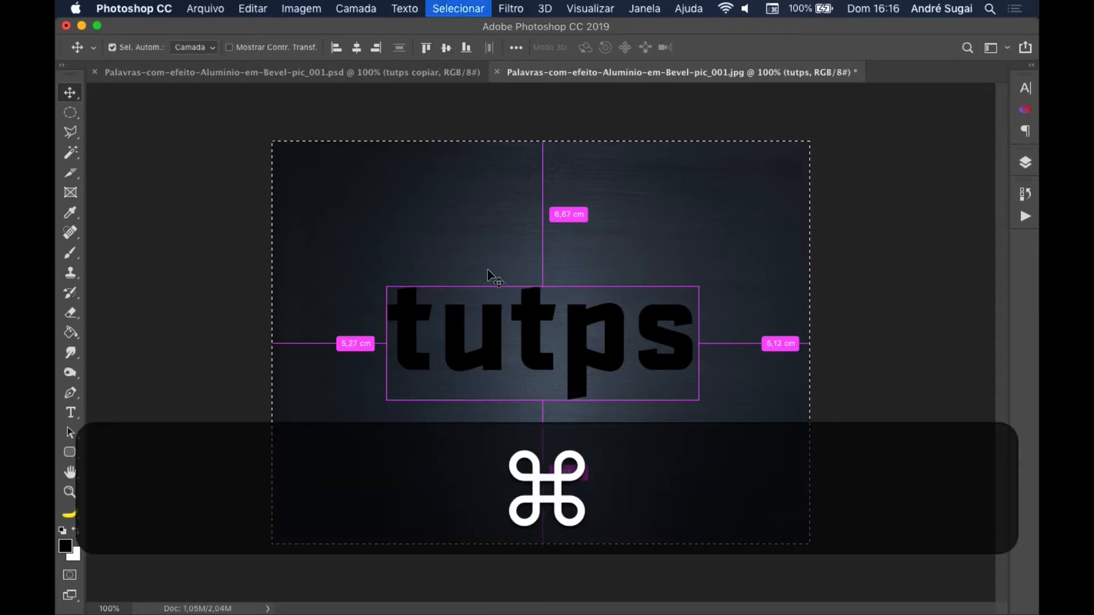
{"action": "key", "text": "super+d"}
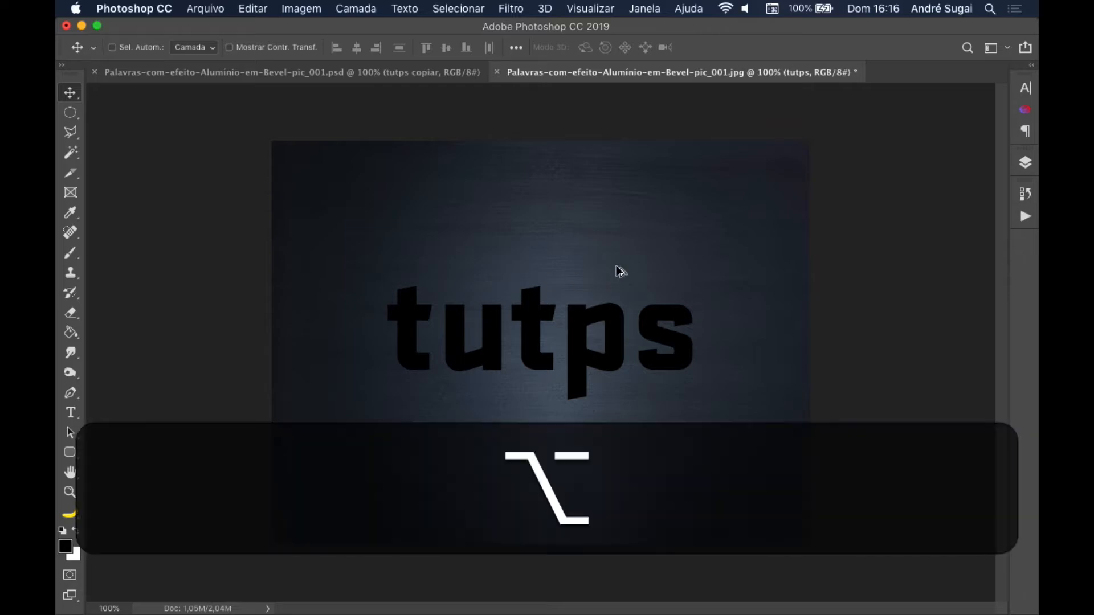
- Switch to the Brave browser and examine the sample lettering shown under tutorial step 02
{"action": "key", "text": "alt+Left"}
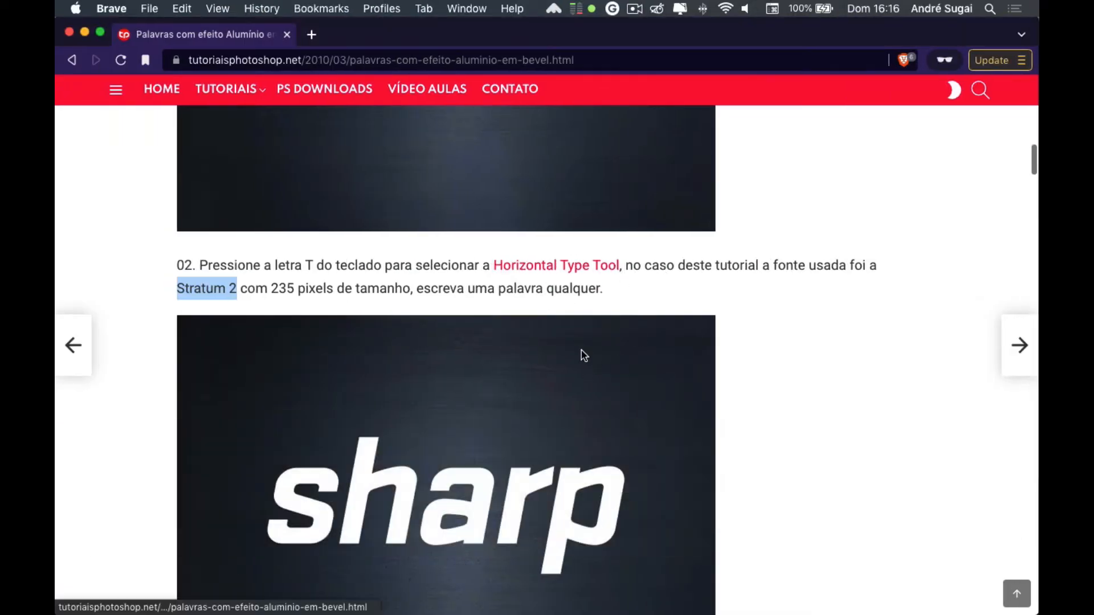
{"action": "scroll", "coordinate": [581, 354], "scroll_direction": "down", "scroll_amount": 2}
{"action": "scroll", "coordinate": [584, 355], "scroll_direction": "down", "scroll_amount": 1}
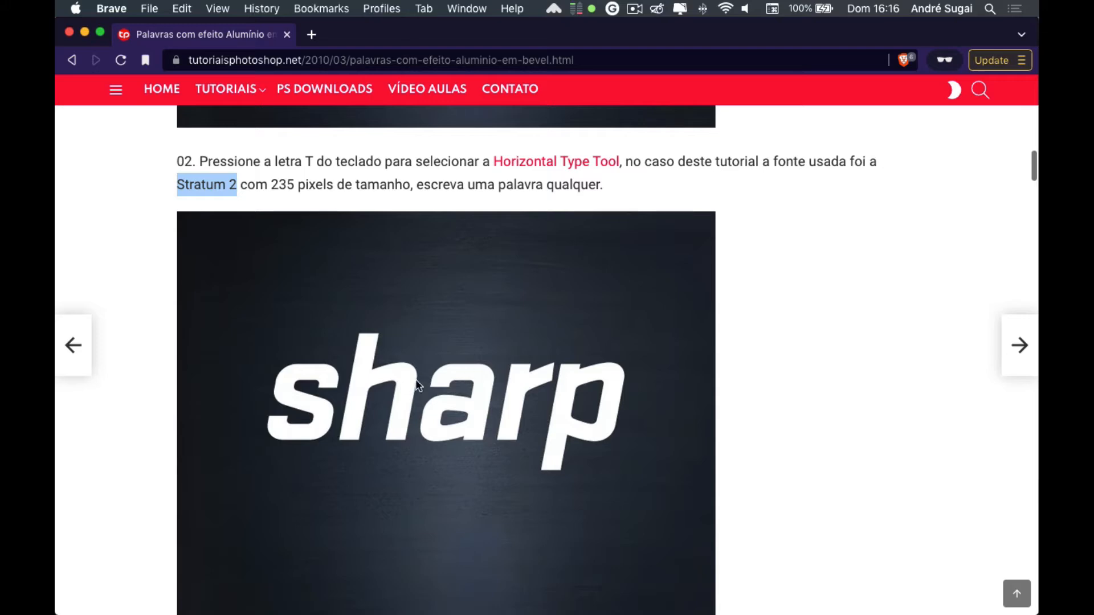
- Switch back to Photoshop, apply faux italic to the whole "tutps" text, and commit the edit
{"action": "scroll", "coordinate": [422, 385], "scroll_direction": "down", "scroll_amount": 2}
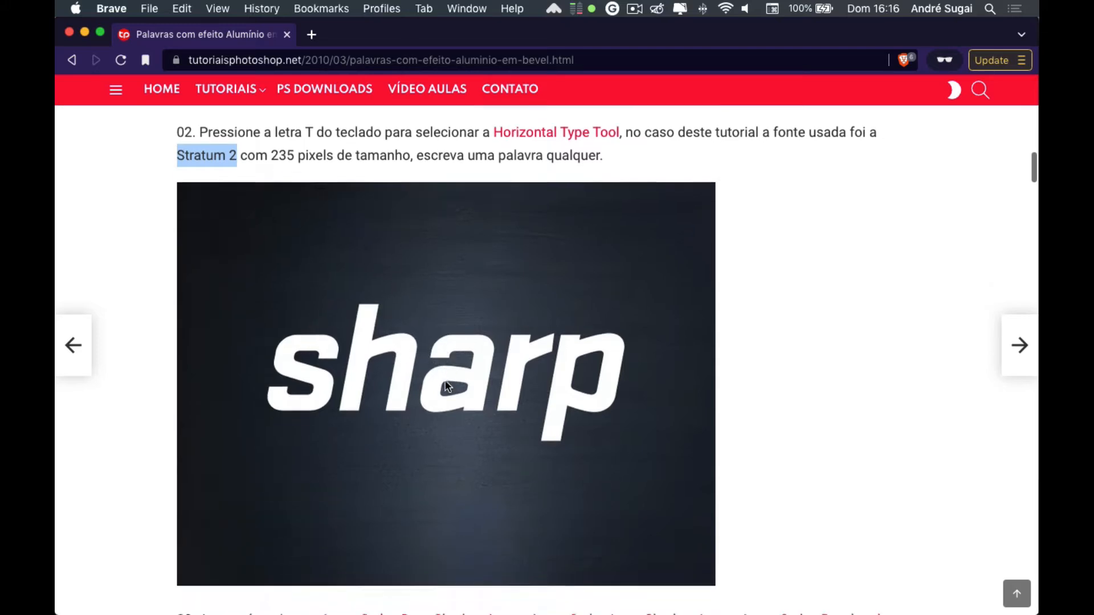
{"action": "key", "text": "alt+Right"}
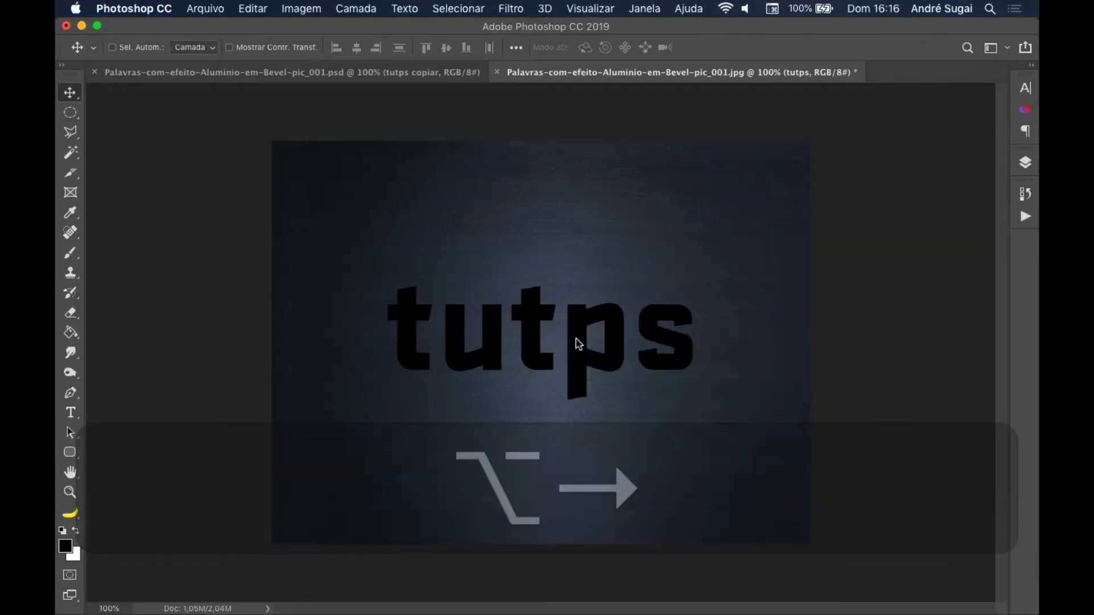
{"action": "key", "text": "t"}
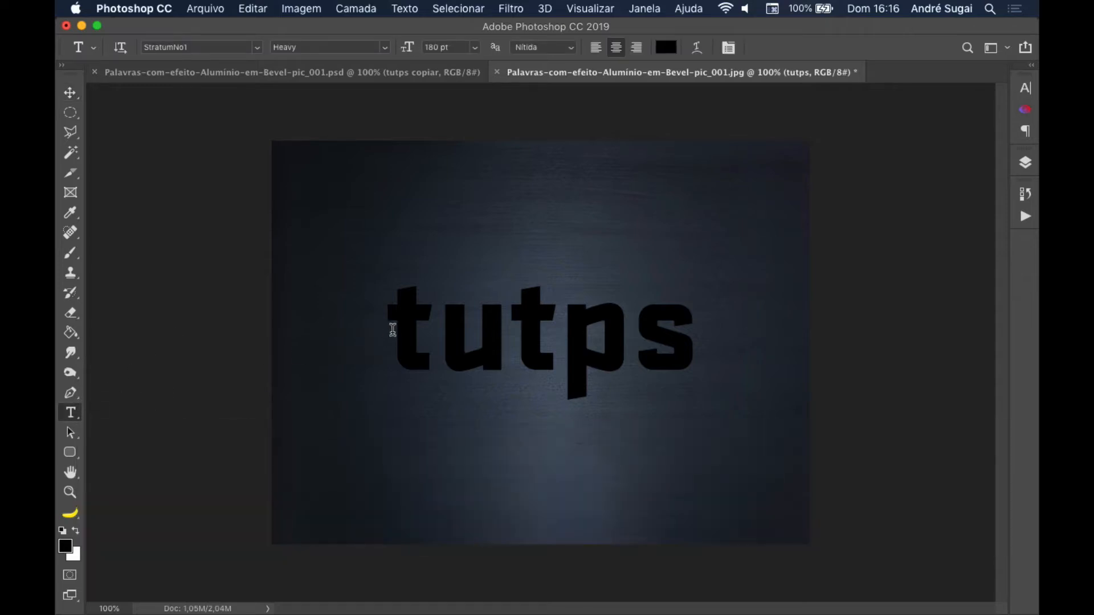
{"action": "left_click_drag", "start_coordinate": [392, 331], "coordinate": [736, 333]}
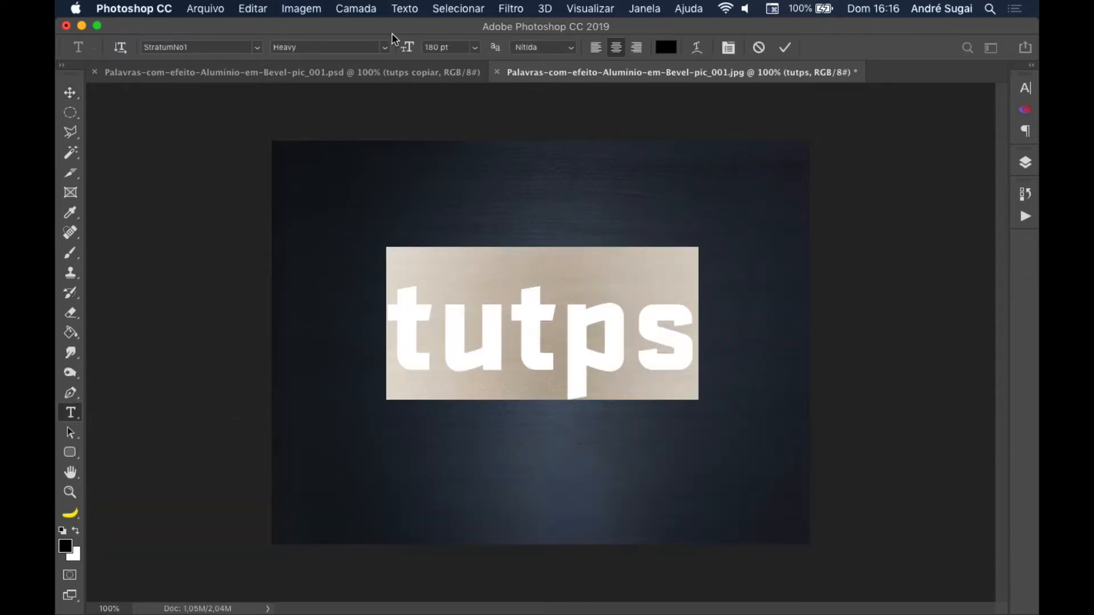
{"action": "left_click", "coordinate": [380, 48]}
{"action": "left_click", "coordinate": [386, 49]}
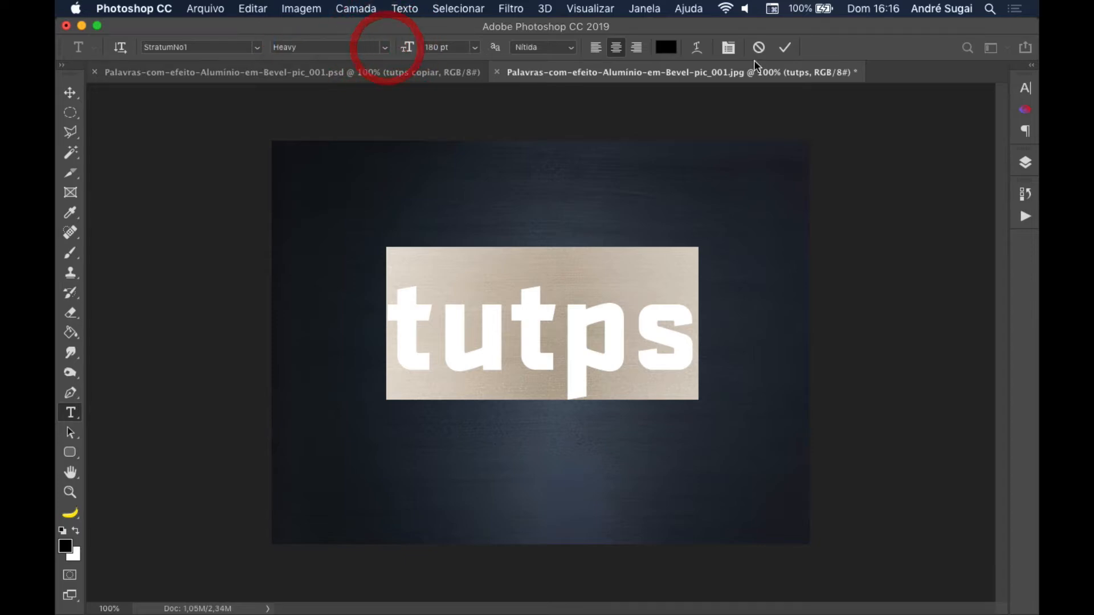
{"action": "left_click", "coordinate": [729, 48]}
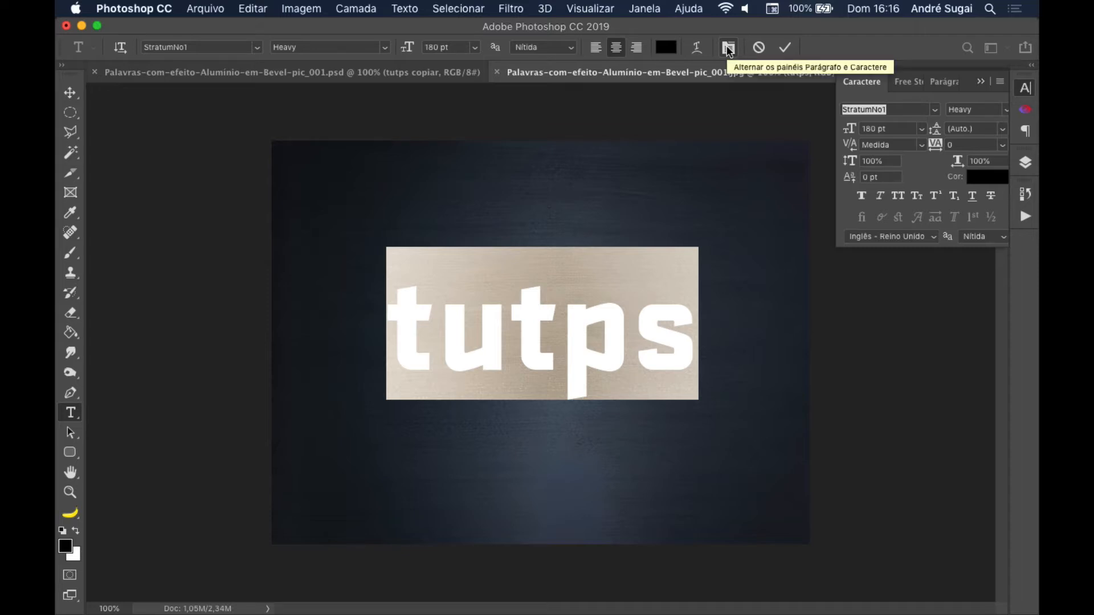
{"action": "left_click", "coordinate": [880, 198]}
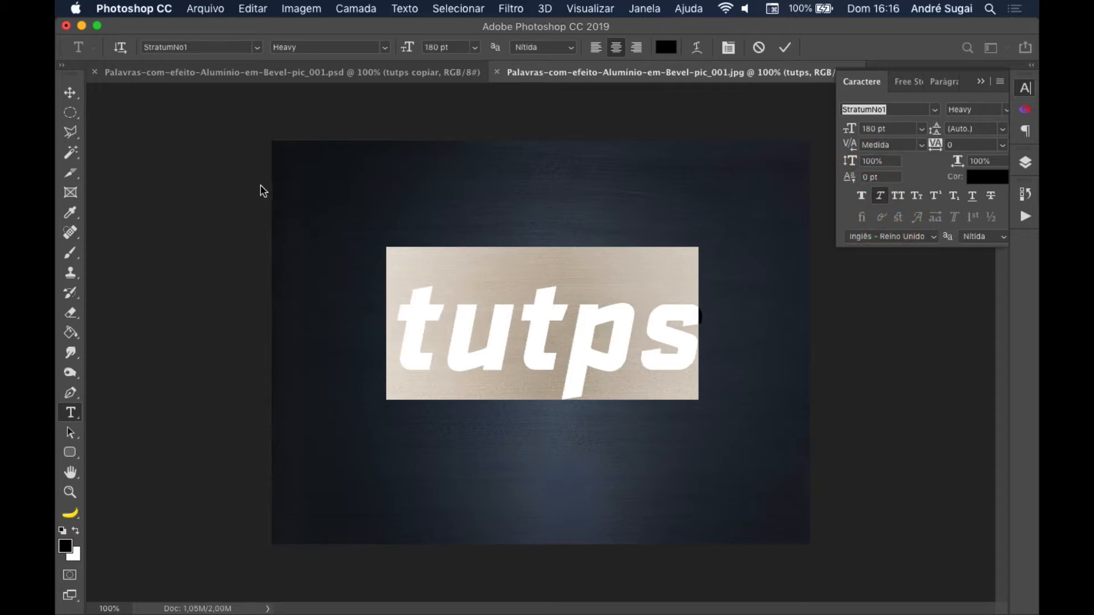
{"action": "left_click", "coordinate": [70, 93]}
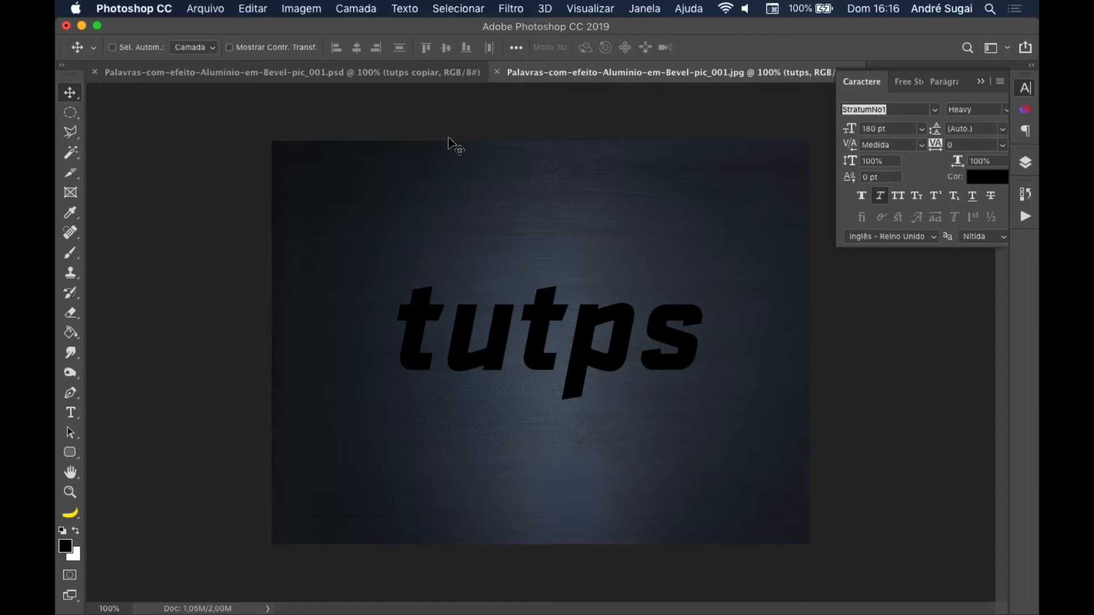
- Switch to the Brave browser and examine tutorial step 03 with its sample Layer Style settings
{"action": "key", "text": "alt+Left"}
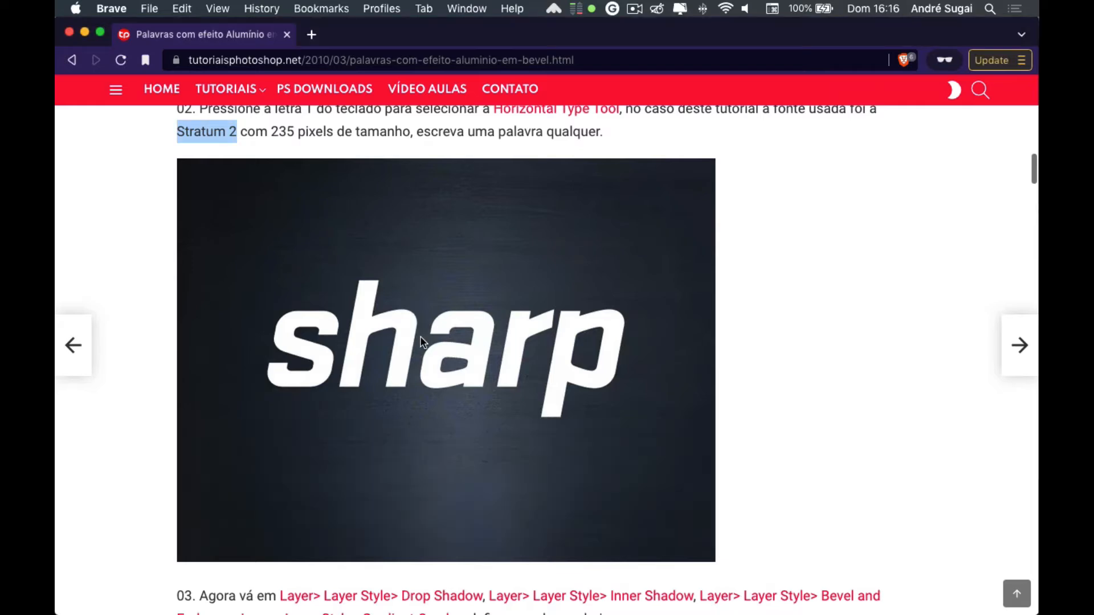
{"action": "scroll", "coordinate": [423, 341], "scroll_direction": "down", "scroll_amount": 3}
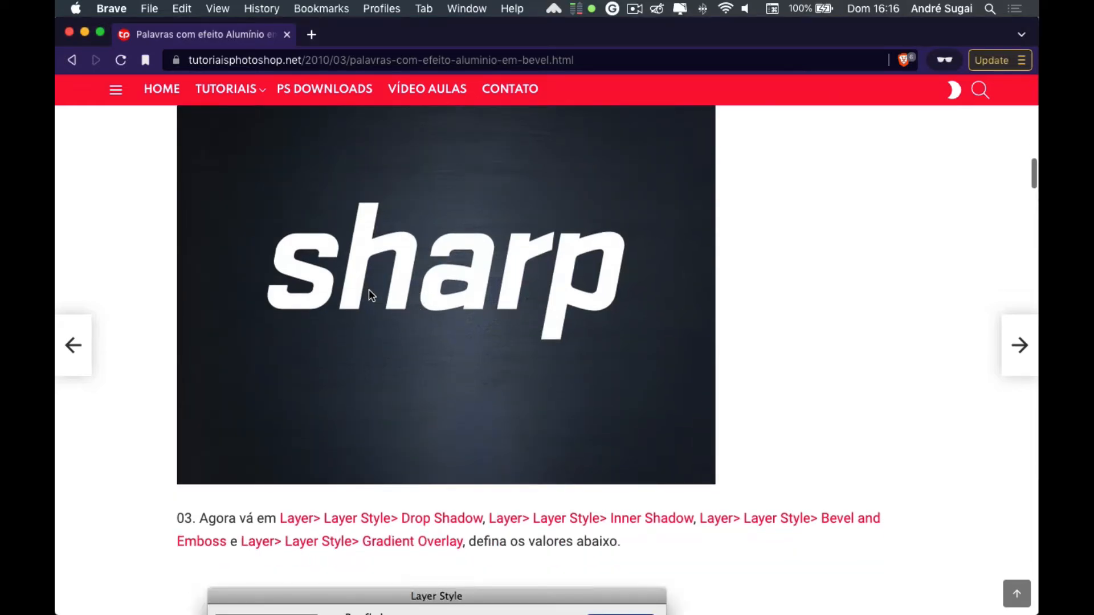
{"action": "scroll", "coordinate": [369, 292], "scroll_direction": "down", "scroll_amount": 10}
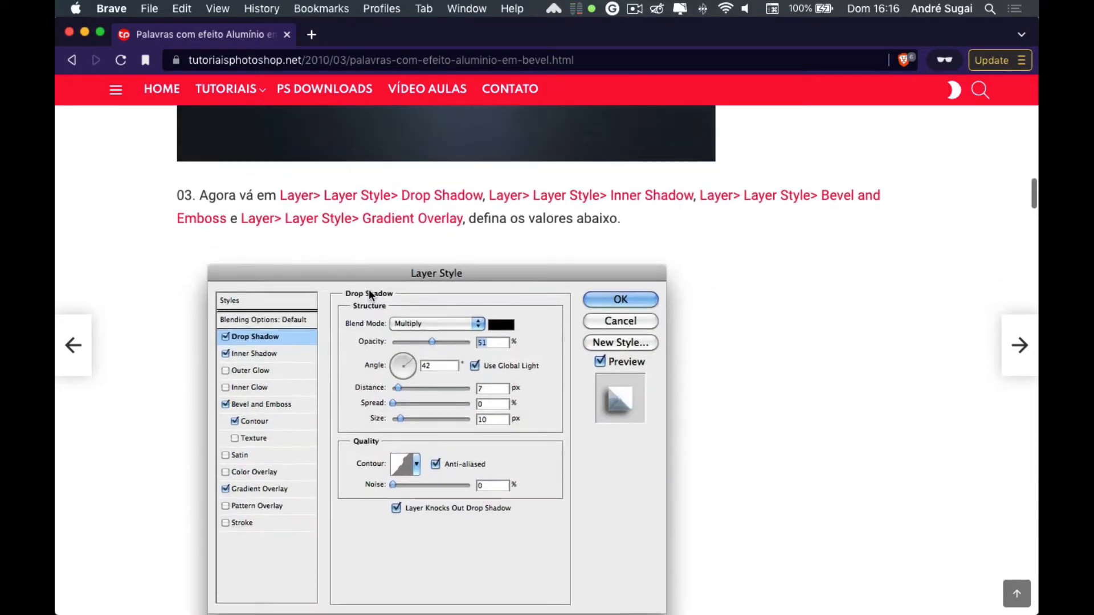
{"action": "scroll", "coordinate": [369, 295], "scroll_direction": "down", "scroll_amount": 1}
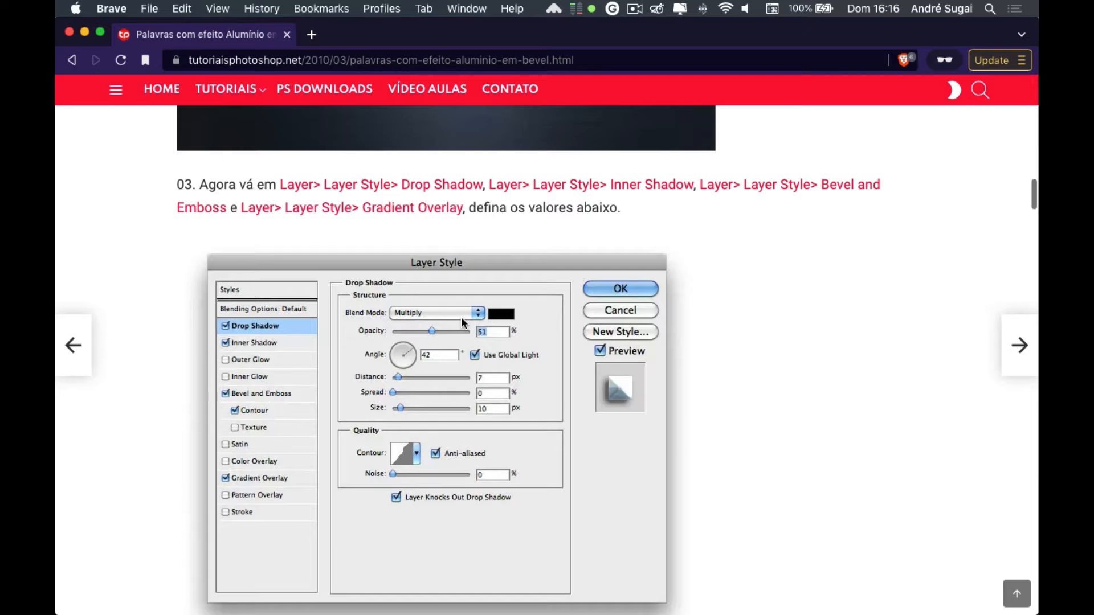
- Switch back to Photoshop, select the whole "tutps" text, and make it white by swapping the foreground and background colors
{"action": "key", "text": "alt+Right"}
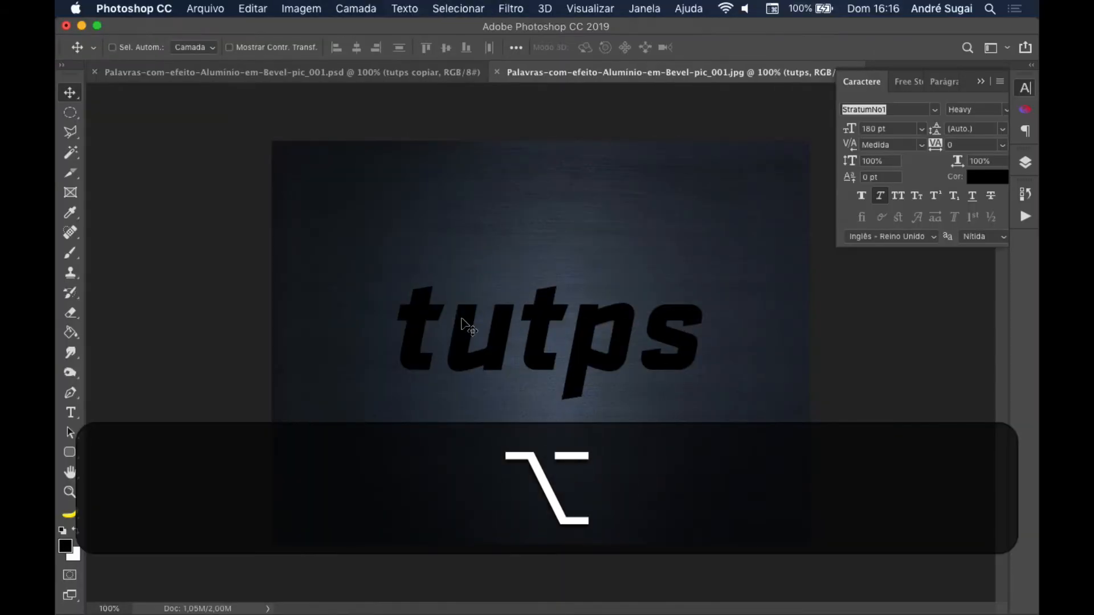
{"action": "left_click", "coordinate": [70, 412]}
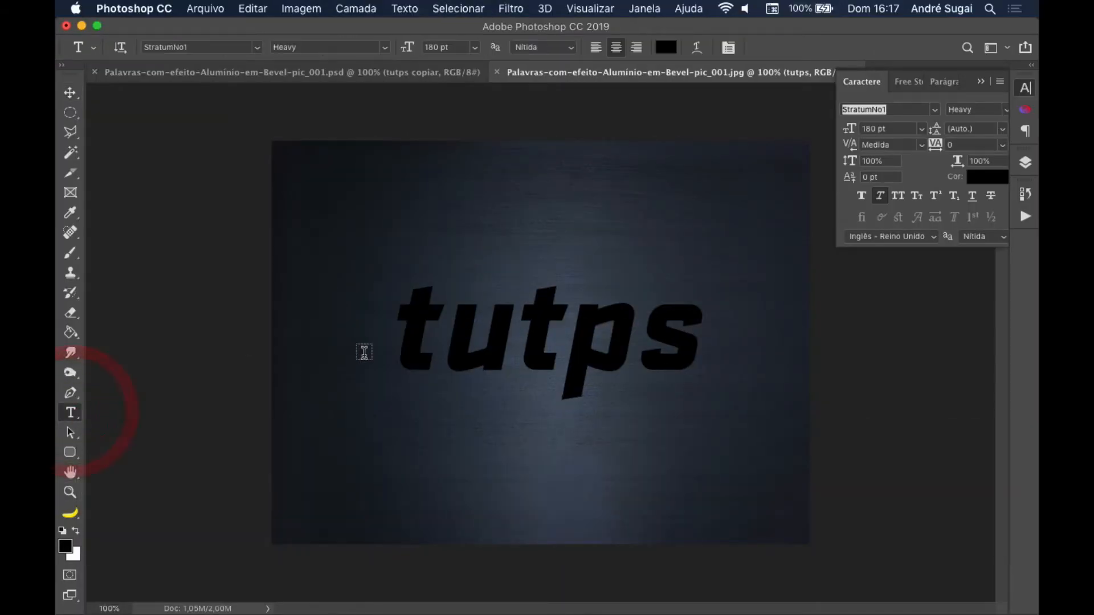
{"action": "left_click_drag", "start_coordinate": [403, 342], "coordinate": [705, 343]}
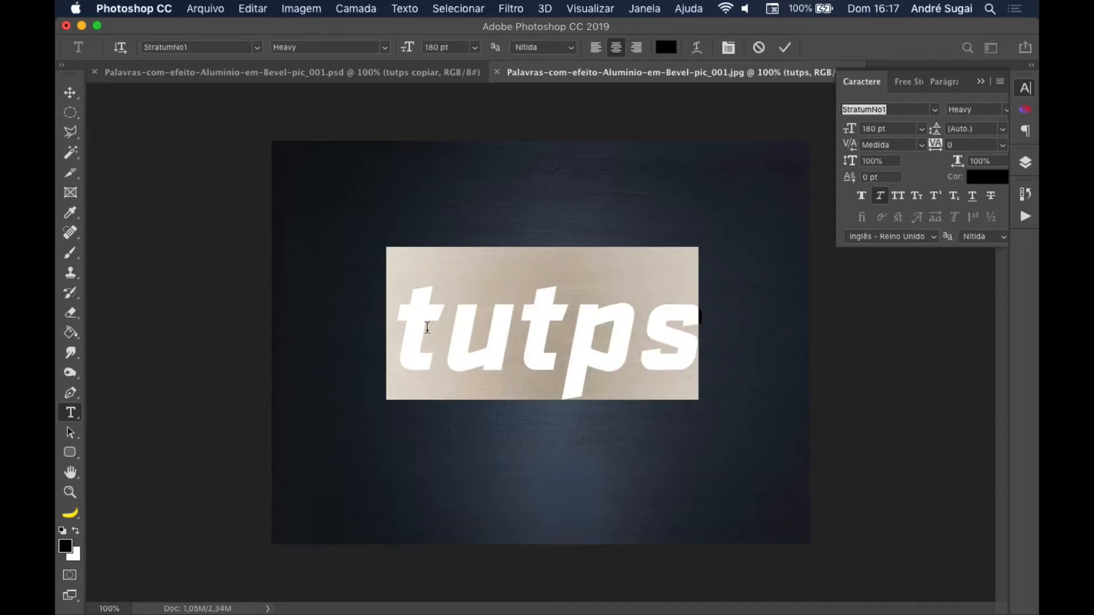
{"action": "left_click", "coordinate": [400, 331]}
{"action": "left_click", "coordinate": [403, 335]}
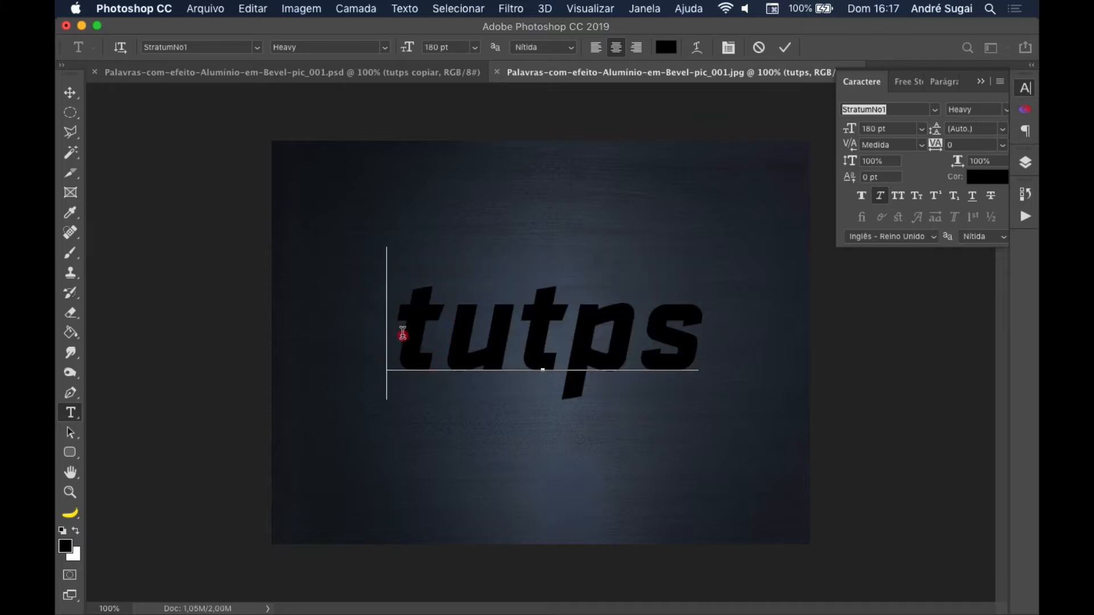
{"action": "left_click_drag", "start_coordinate": [403, 334], "coordinate": [719, 344]}
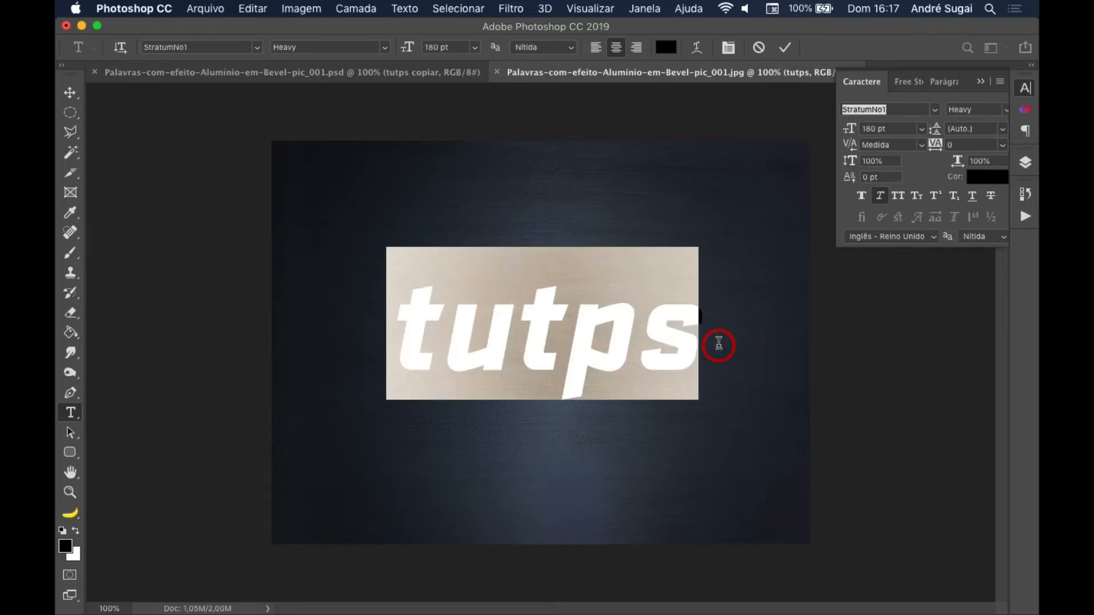
{"action": "left_click", "coordinate": [77, 533]}
{"action": "left_click", "coordinate": [77, 533]}
{"action": "left_click", "coordinate": [77, 533]}
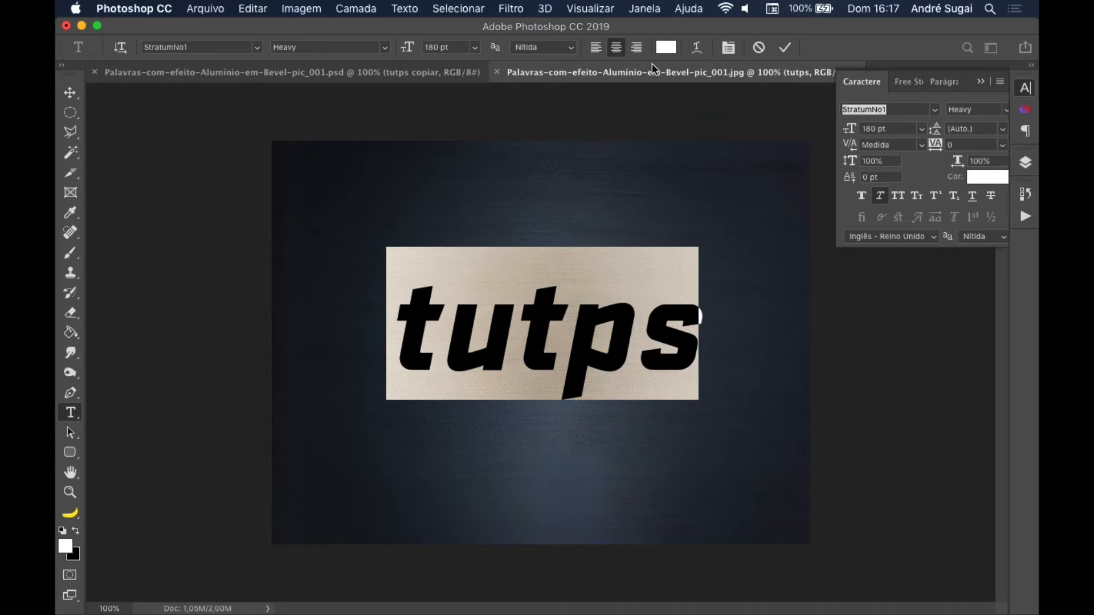
- Try gray and red shades in the text color picker, settle on white, and commit the "tutps" text
{"action": "left_click", "coordinate": [666, 48]}
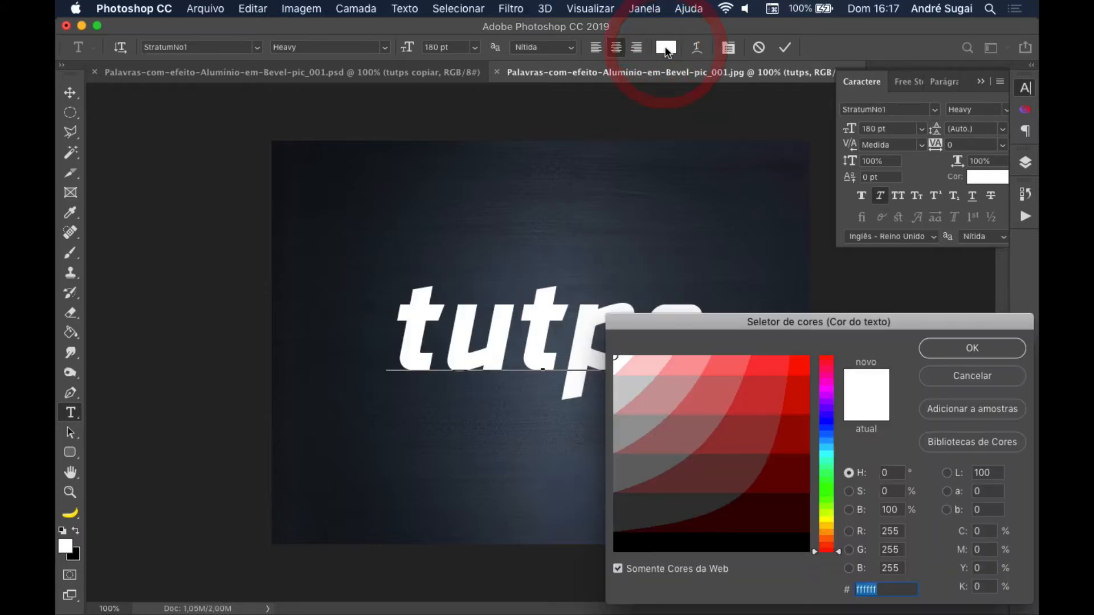
{"action": "left_click", "coordinate": [624, 395]}
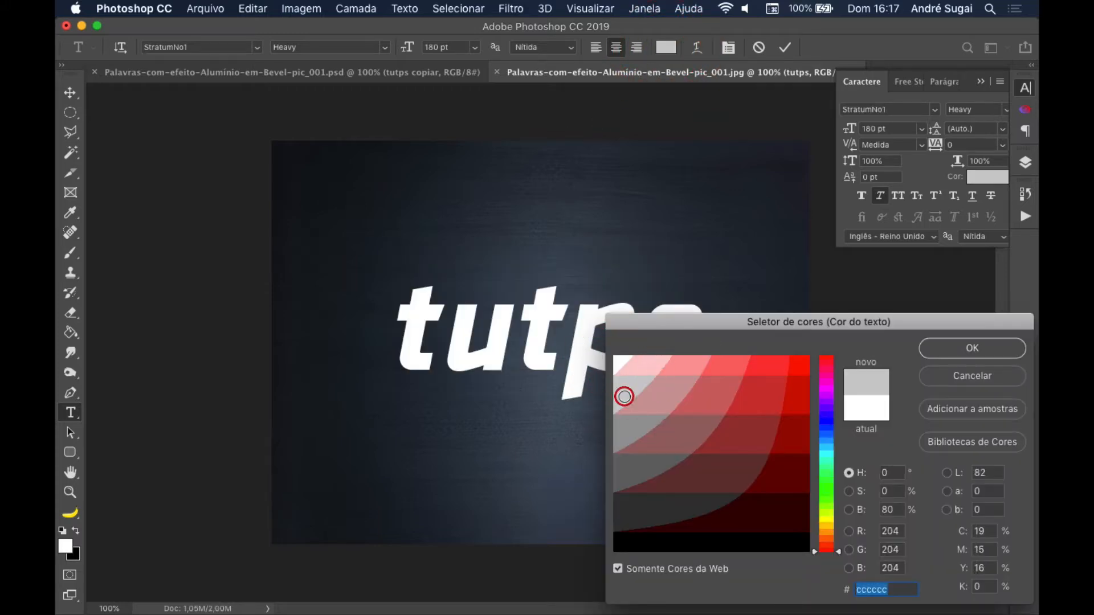
{"action": "left_click", "coordinate": [629, 436]}
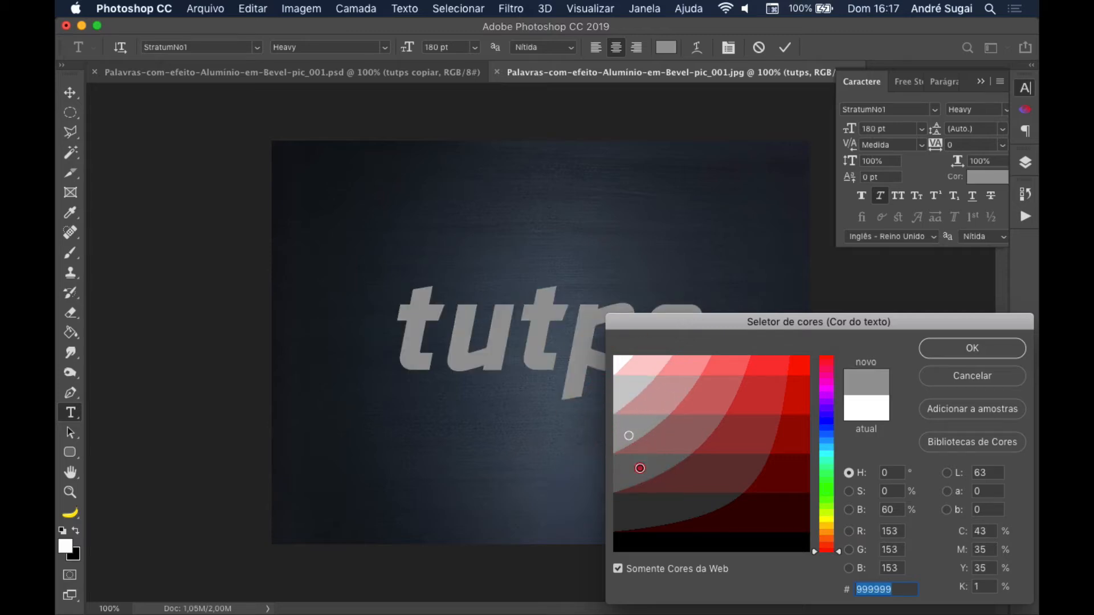
{"action": "left_click", "coordinate": [638, 463]}
{"action": "left_click", "coordinate": [723, 393]}
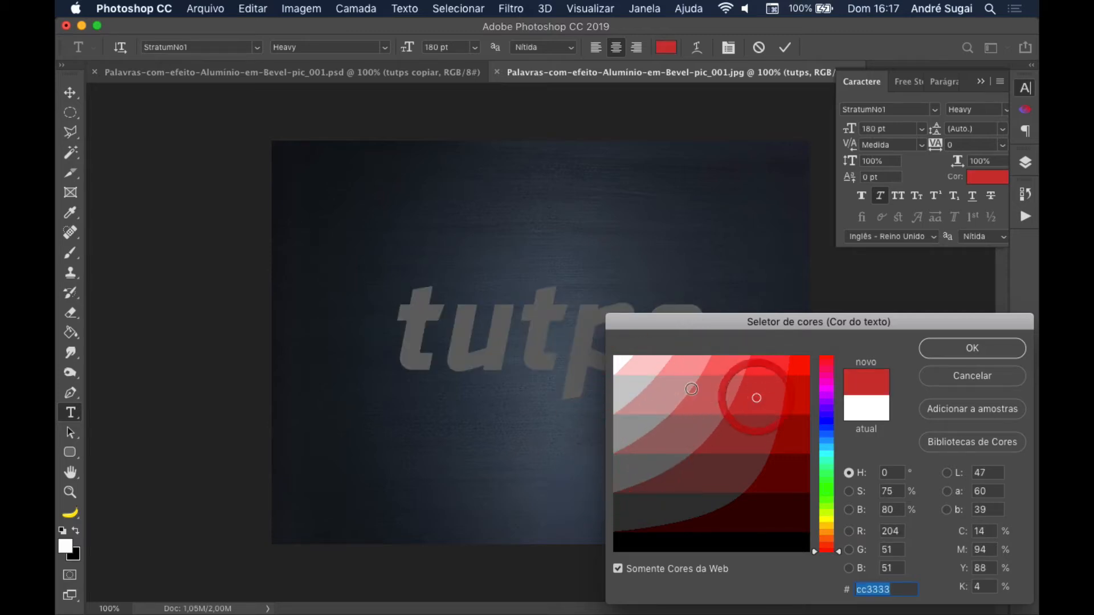
{"action": "left_click", "coordinate": [618, 361]}
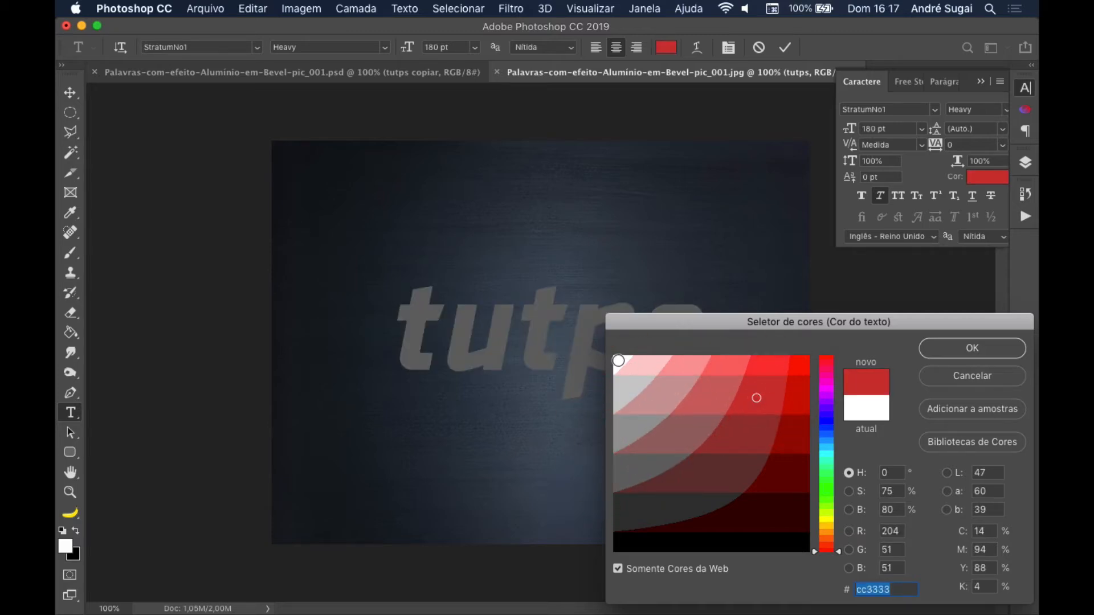
{"action": "left_click", "coordinate": [984, 348]}
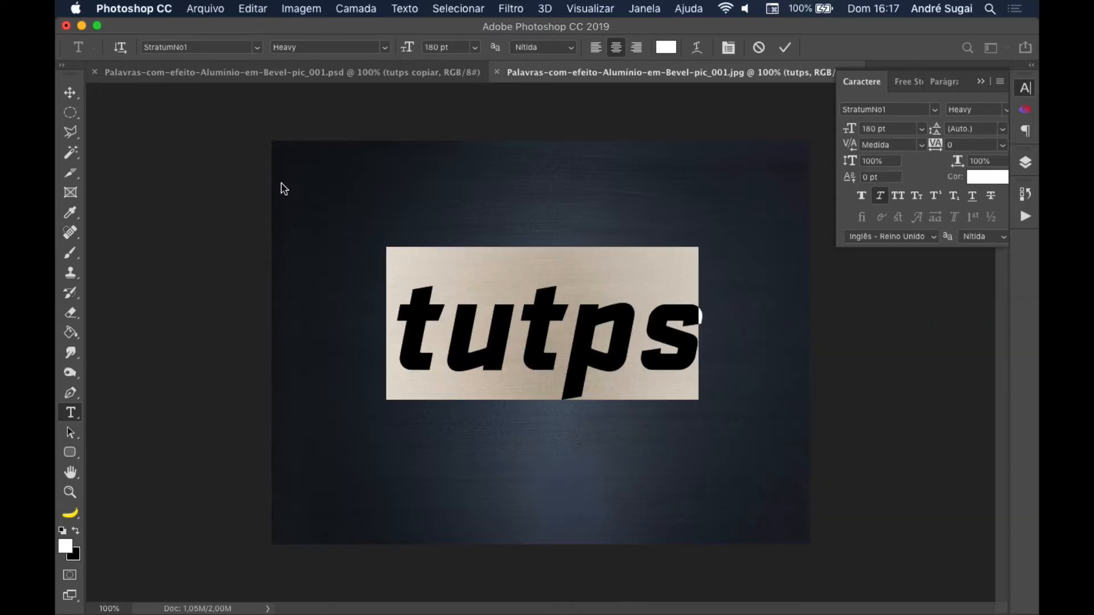
{"action": "left_click", "coordinate": [70, 93]}
- Check the Drop Shadow values of tutorial step 03 in the Brave browser and return to Photoshop
{"action": "key", "text": "alt+Left"}
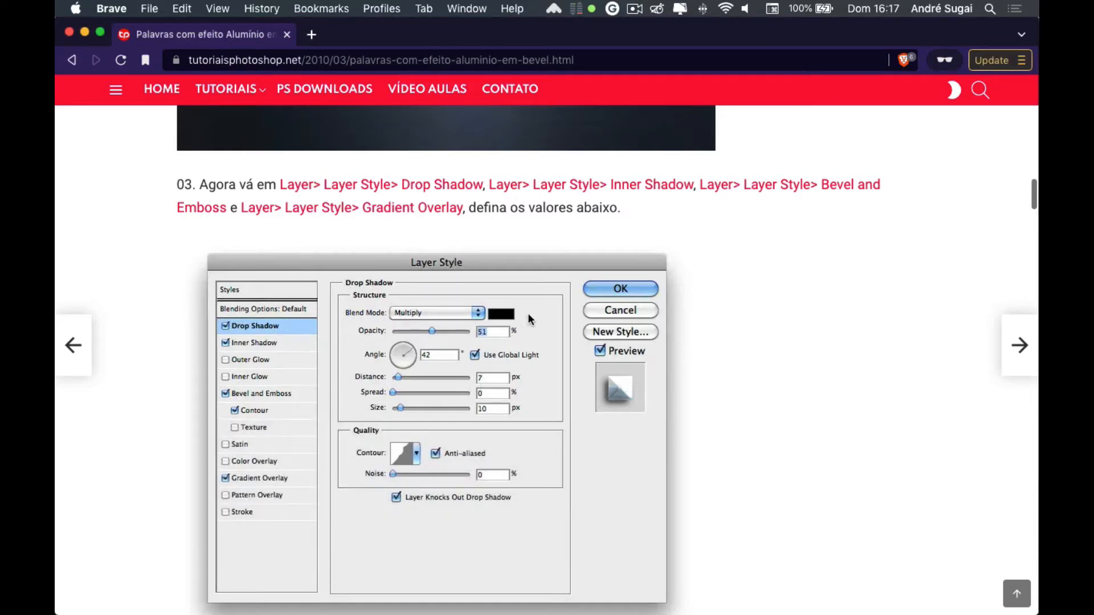
{"action": "scroll", "coordinate": [528, 313], "scroll_direction": "down", "scroll_amount": 1}
{"action": "key", "text": "alt+Right"}
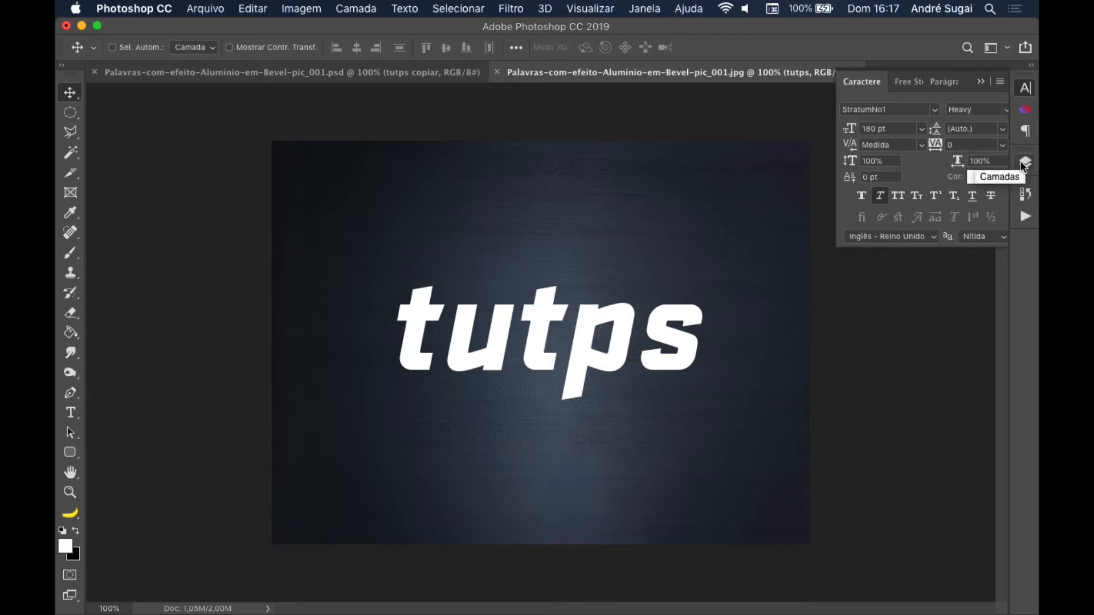
- Show the Layers (Camadas) panel and shorten it to just fit its two layers
{"action": "left_click", "coordinate": [646, 7]}
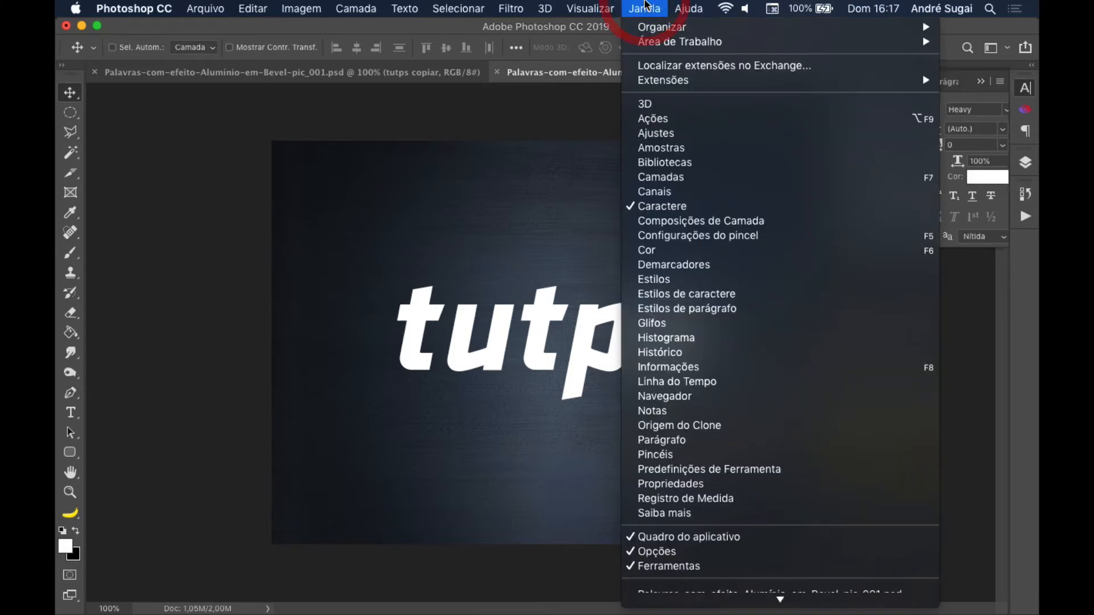
{"action": "left_click", "coordinate": [687, 181]}
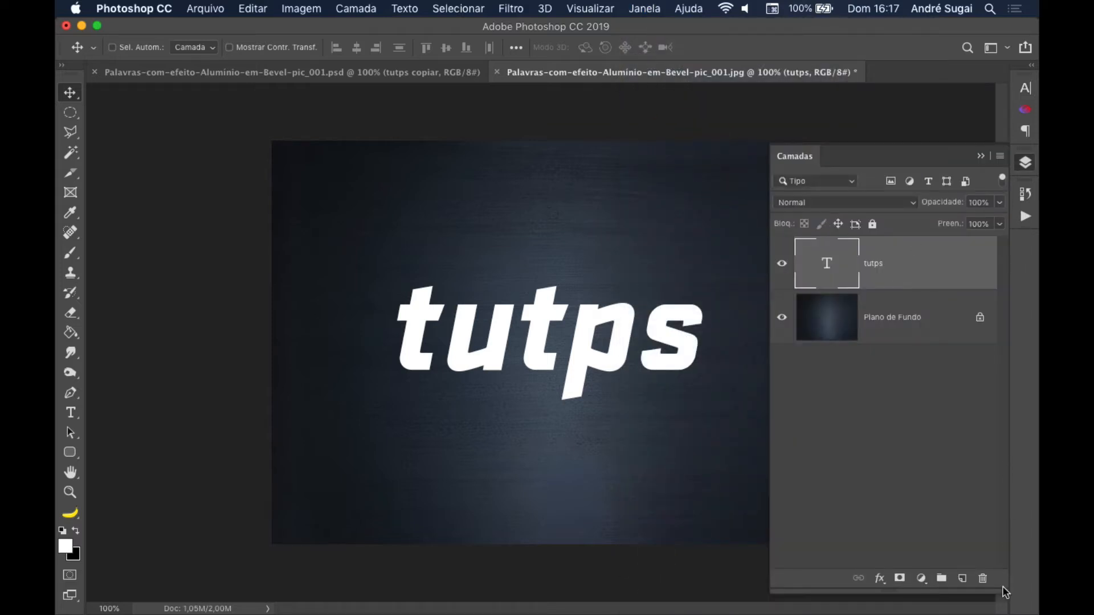
{"action": "left_click_drag", "start_coordinate": [1002, 591], "coordinate": [994, 424]}
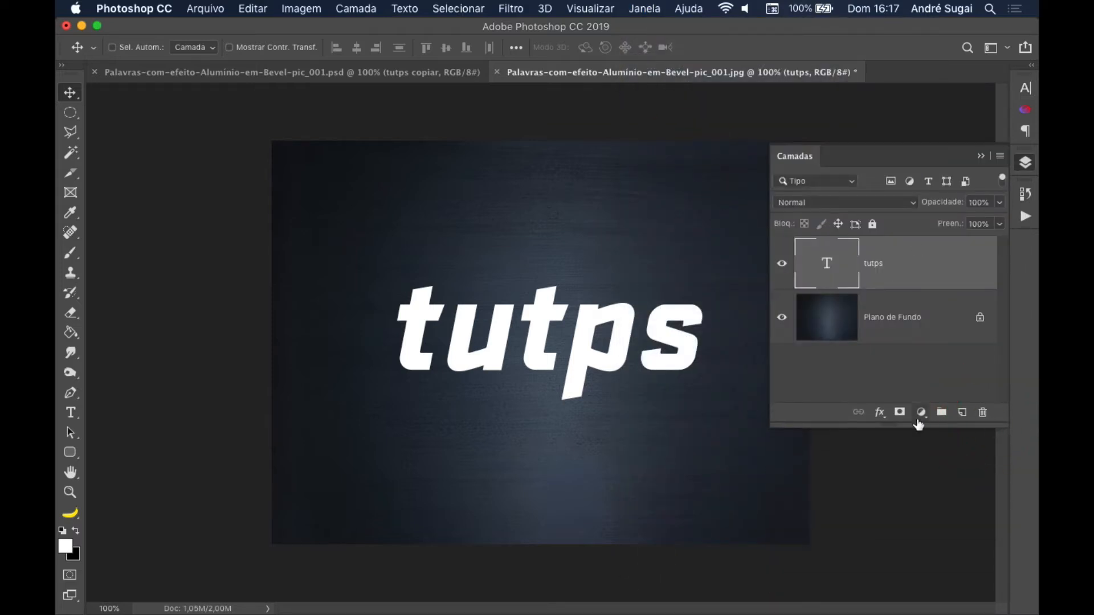
- Add a Drop Shadow (Sombra Projetada) effect to the "tutps" layer and move the Layer Style dialog away from the text
{"action": "left_click", "coordinate": [879, 413]}
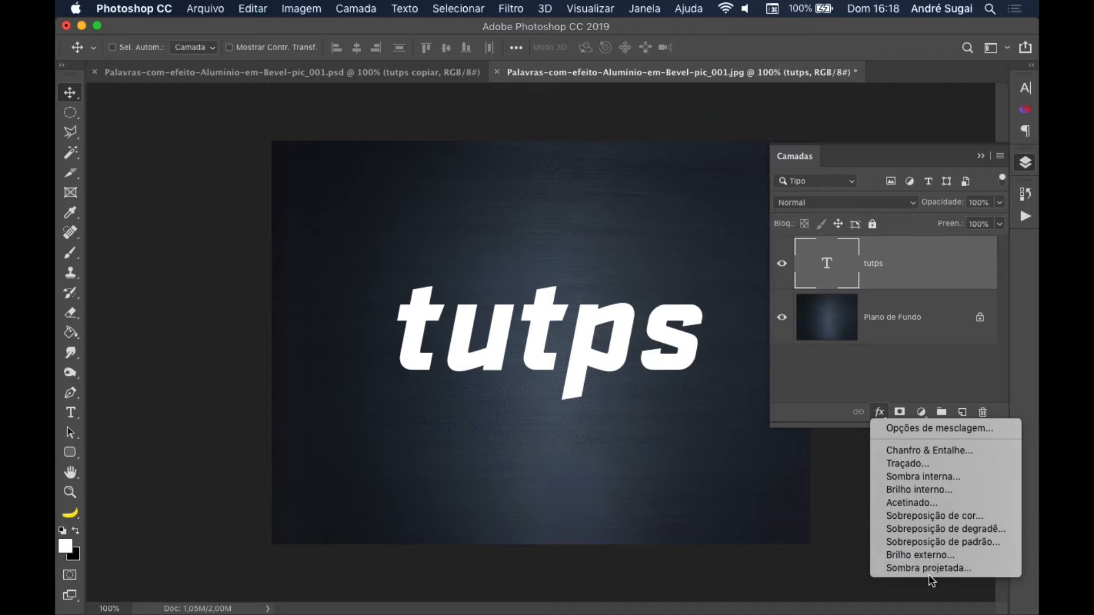
{"action": "left_click", "coordinate": [915, 569]}
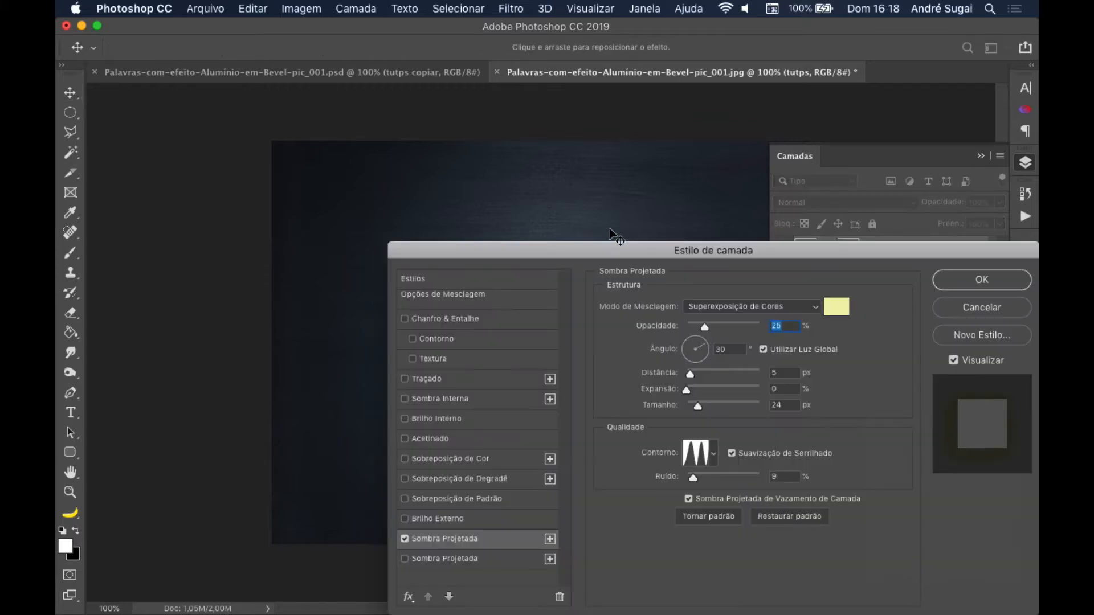
{"action": "left_click_drag", "start_coordinate": [609, 249], "coordinate": [704, 234]}
- Check the tutorial's blend mode in the Brave browser and, back in Photoshop, set the drop shadow's blend mode to Multiply (Multiplicação)
{"action": "key", "text": "alt+Left"}
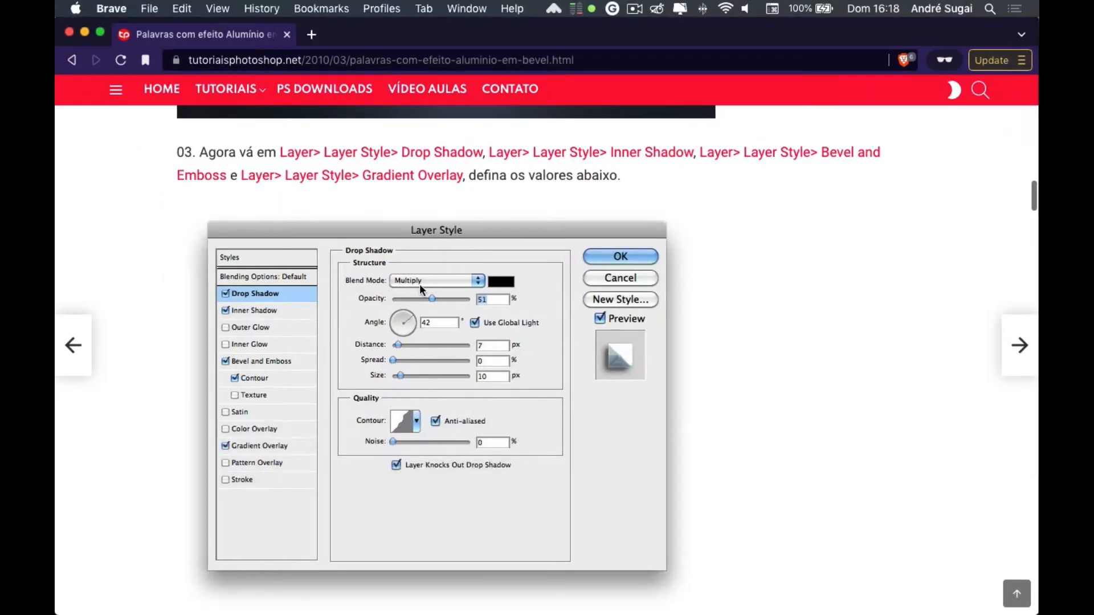
{"action": "key", "text": "alt+Right"}
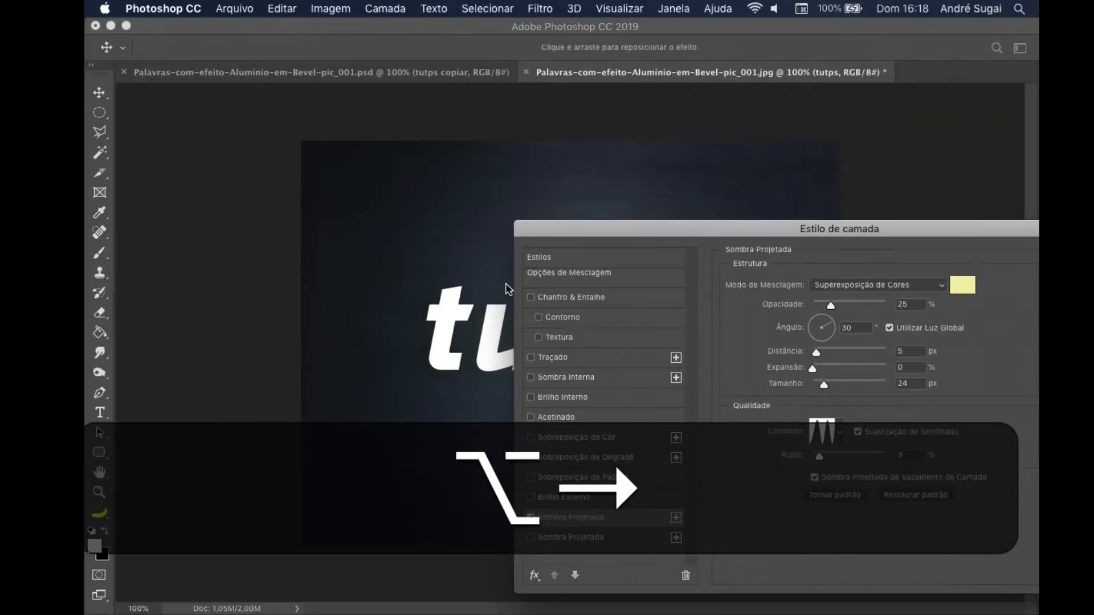
{"action": "left_click", "coordinate": [816, 286]}
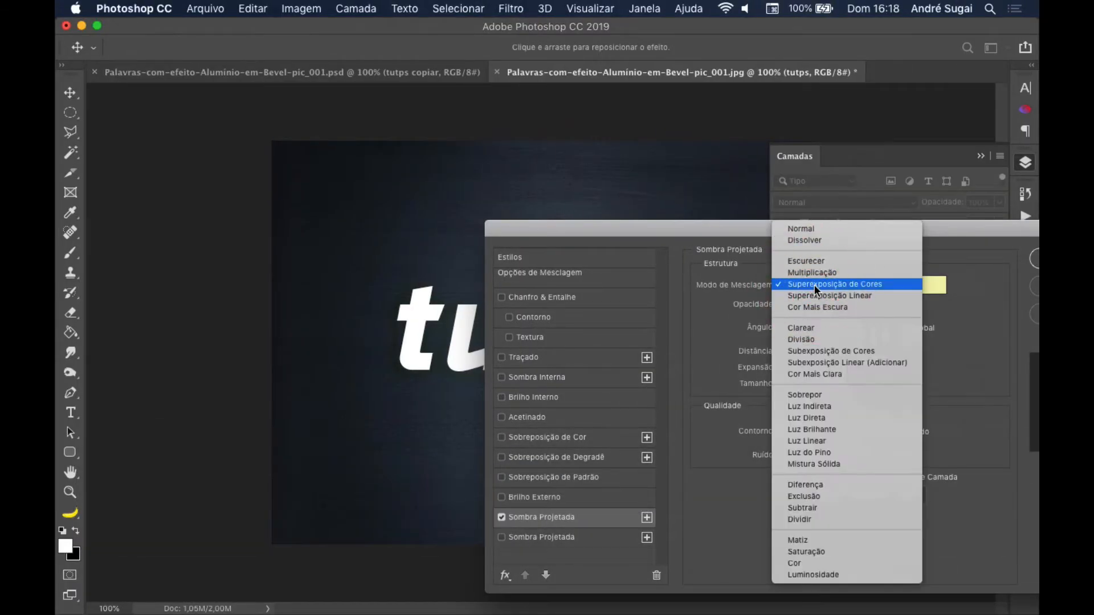
{"action": "left_click", "coordinate": [818, 272]}
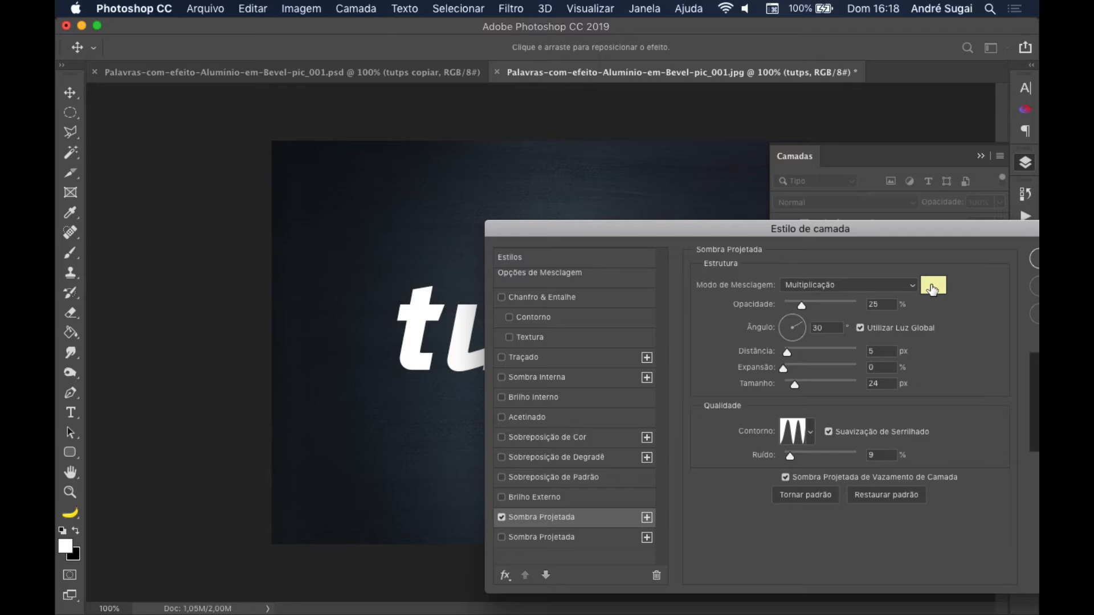
- Set the drop shadow's color to black and accept the color
{"action": "left_click", "coordinate": [933, 286]}
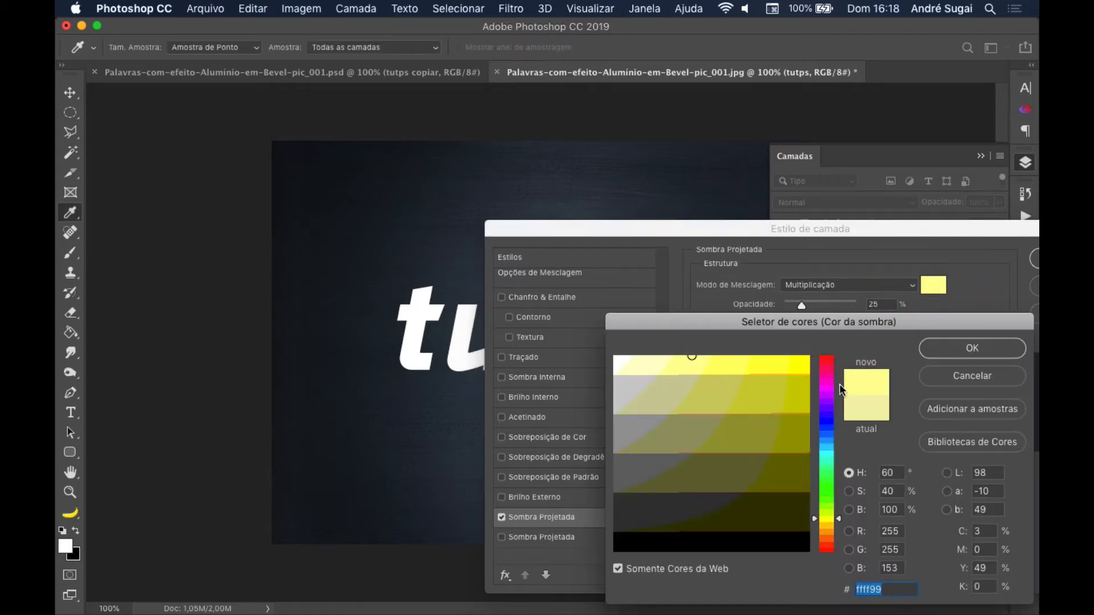
{"action": "left_click", "coordinate": [754, 544]}
{"action": "left_click", "coordinate": [973, 348]}
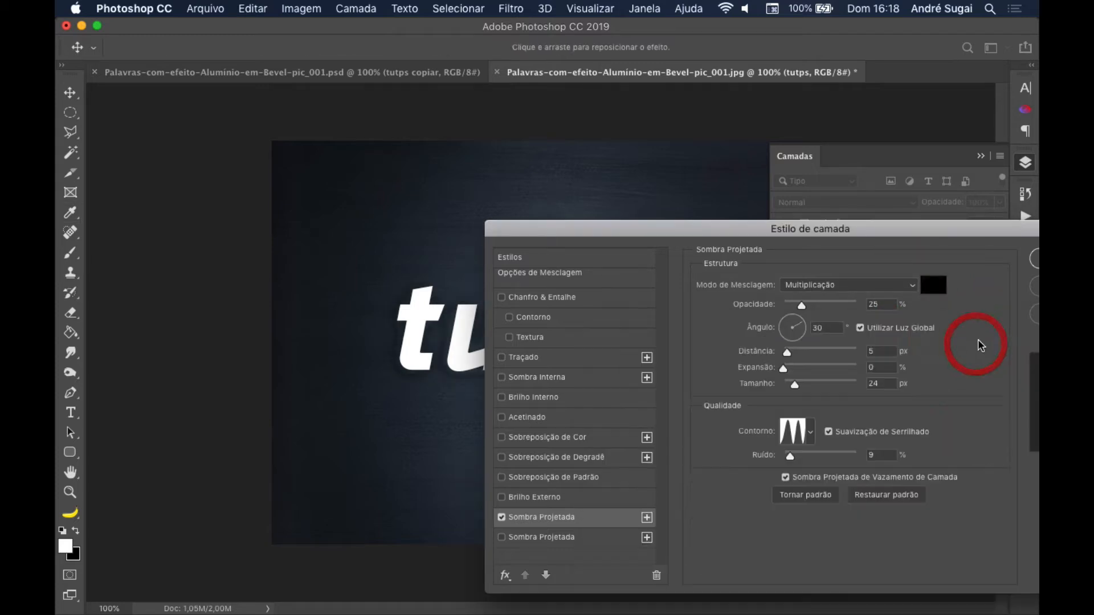
- Check the tutorial's shadow values in the Brave browser and, back in Photoshop, set the drop shadow's opacity to 51% and angle to 42°
{"action": "key", "text": "alt+Left"}
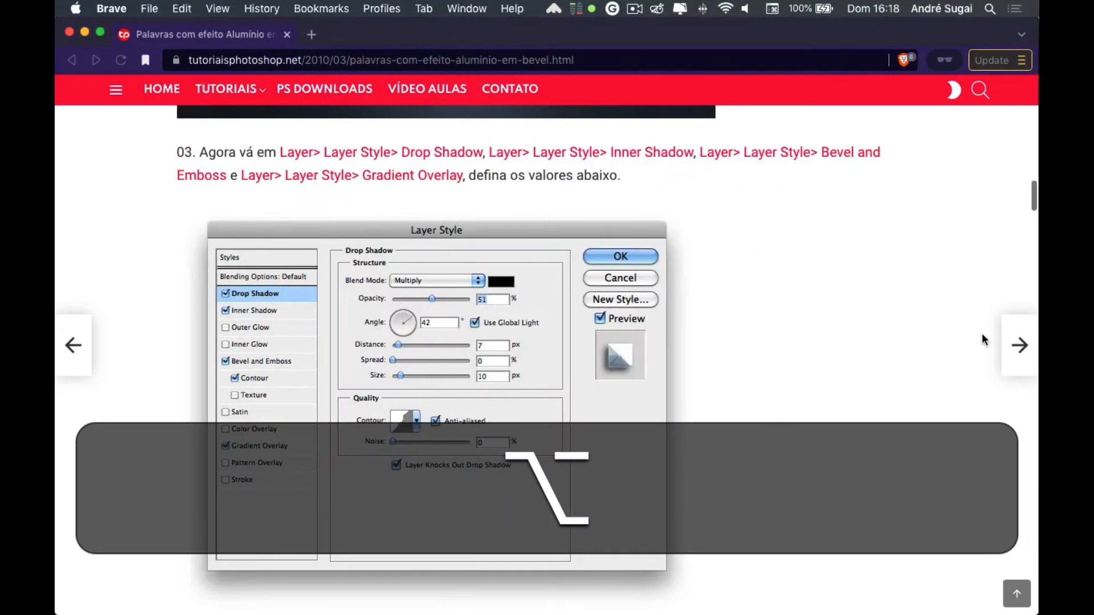
{"action": "key", "text": "alt+Right"}
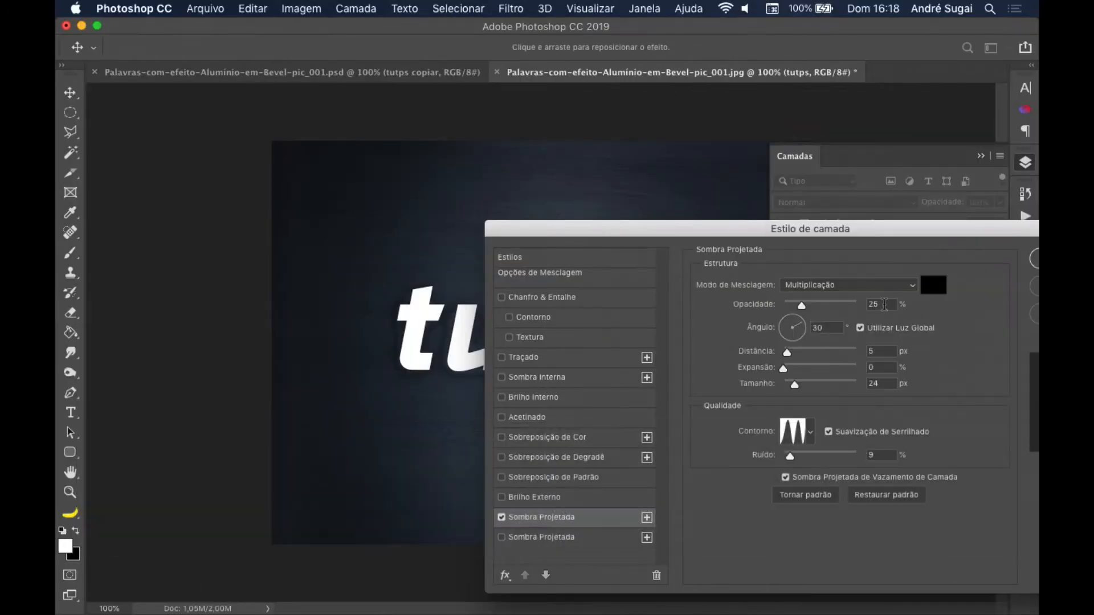
{"action": "left_click_drag", "start_coordinate": [884, 304], "coordinate": [798, 329]}
{"action": "type", "text": "51"}
{"action": "type", "text": "42"}
- Recheck the tutorial in the Brave browser and, back in Photoshop, set the drop shadow's distance to 7 px and size to 10 px
{"action": "key", "text": "alt+Left"}
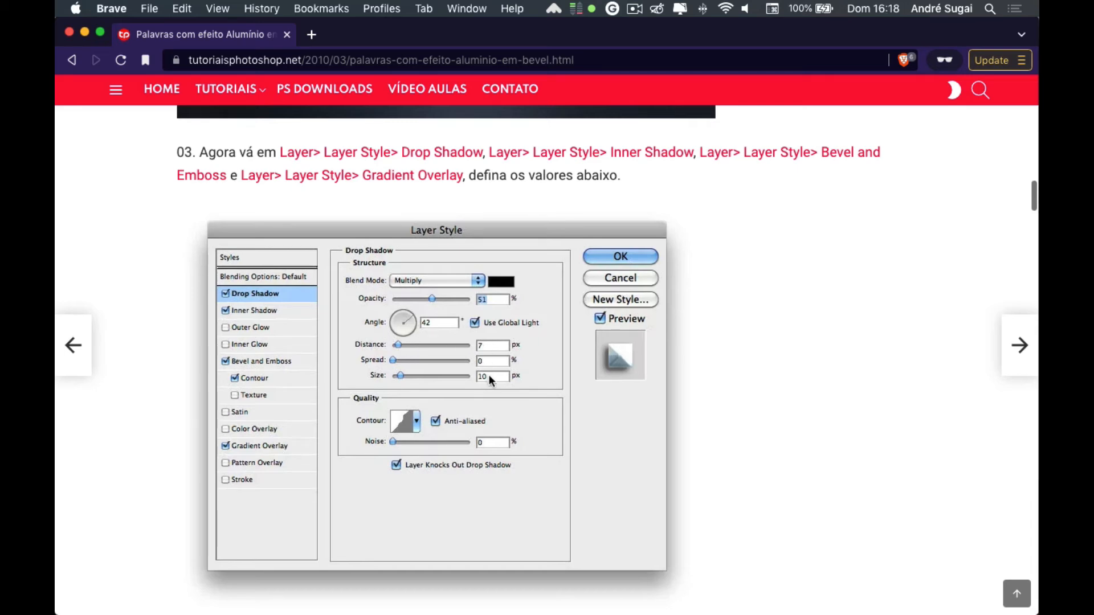
{"action": "key", "text": "alt+Right"}
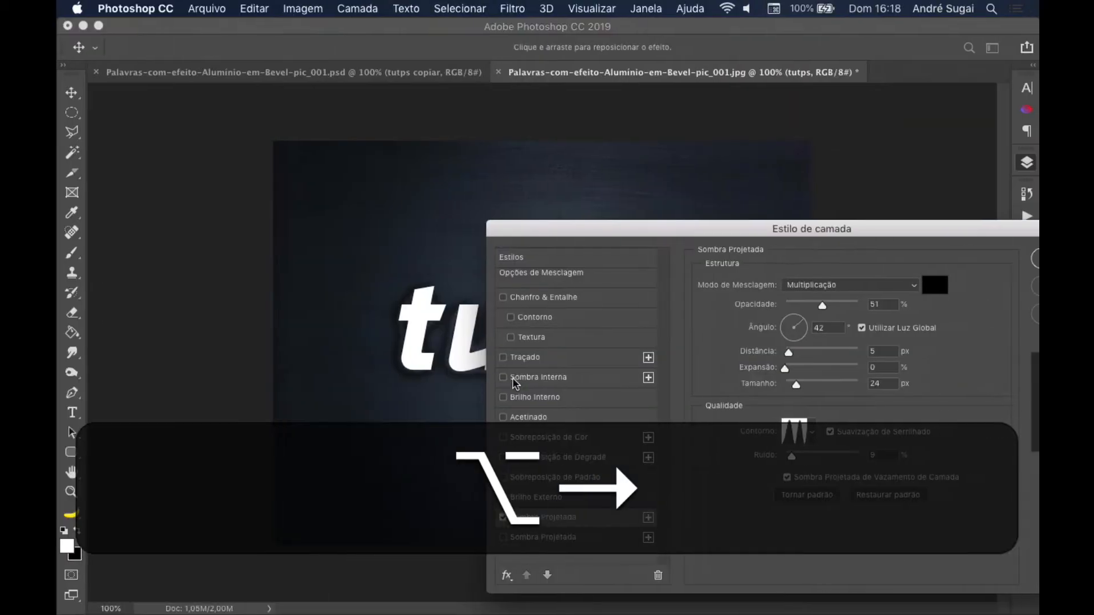
{"action": "left_click", "coordinate": [843, 349]}
{"action": "type", "text": "7"}
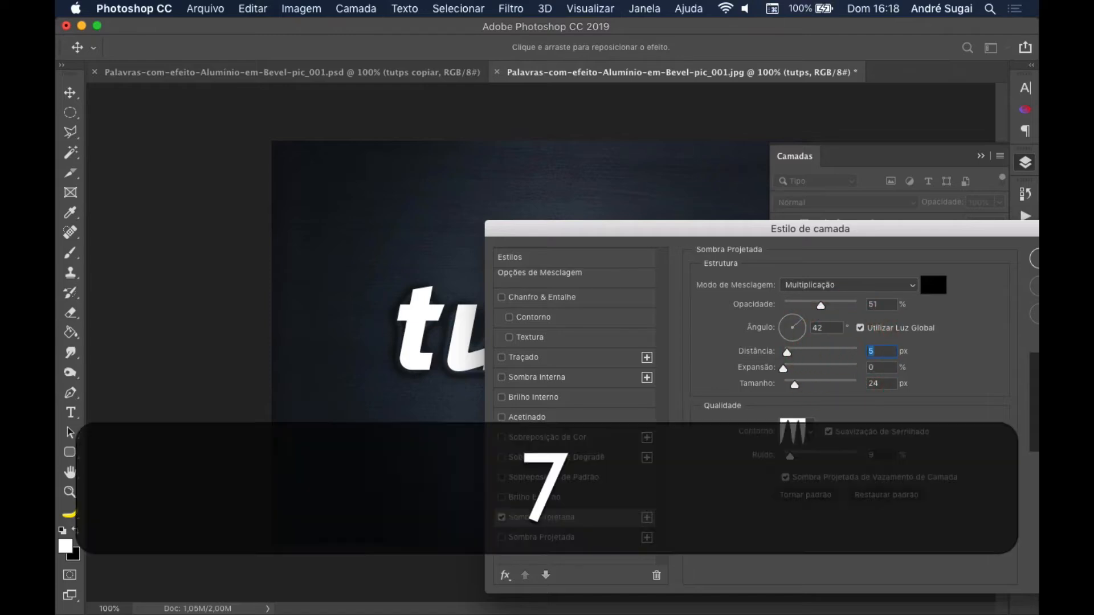
{"action": "left_click", "coordinate": [842, 382]}
{"action": "type", "text": "10"}
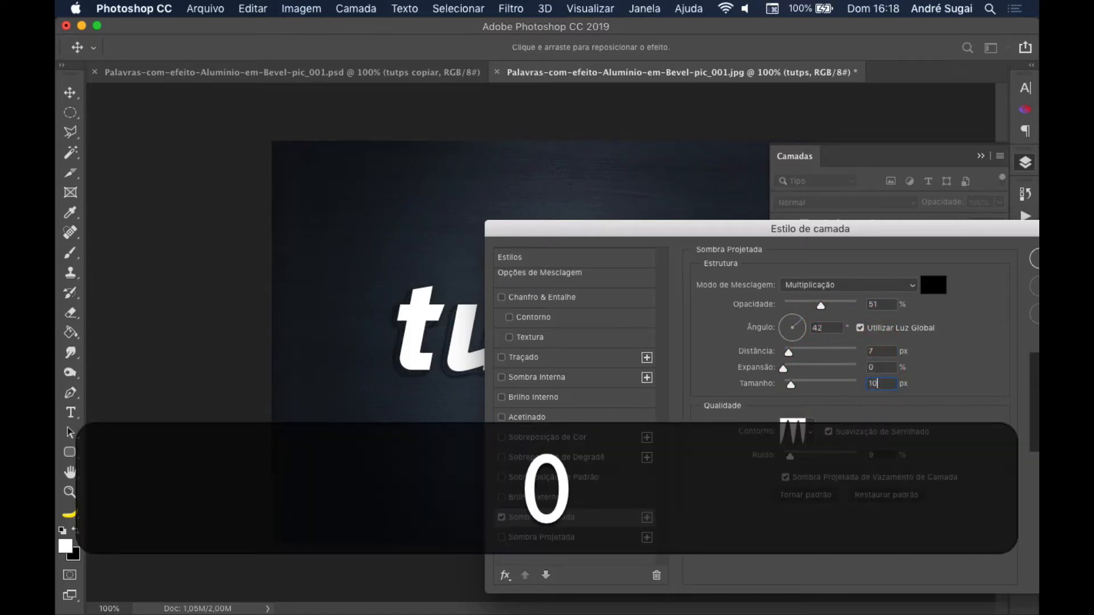
- Check the tutorial's shadow contour in the Brave browser and, back in Photoshop, apply the matching stepped contour preset to the drop shadow
{"action": "key", "text": "alt+Right"}
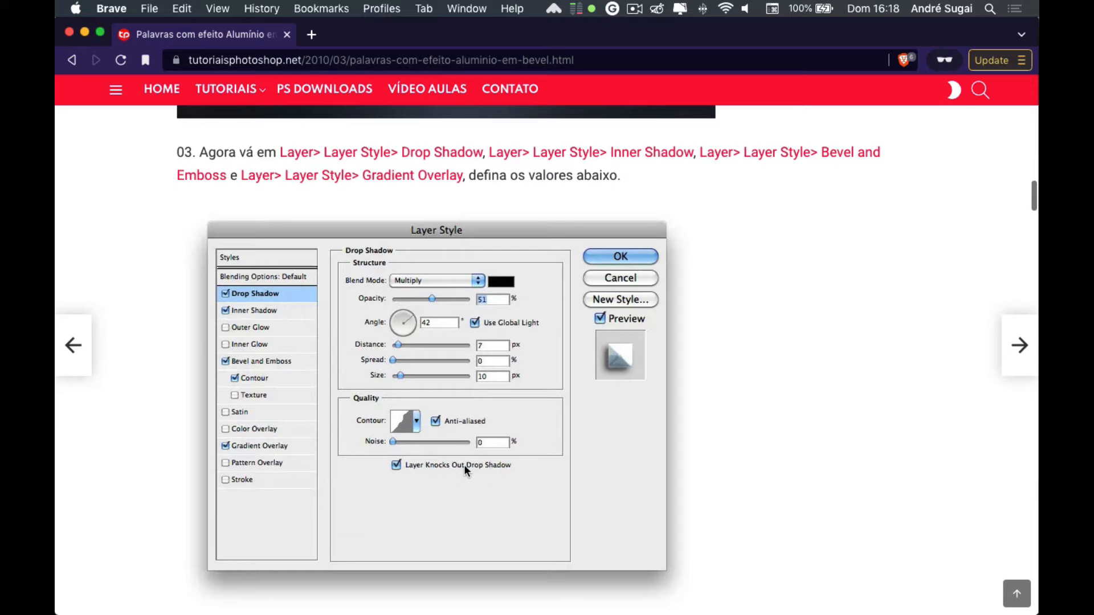
{"action": "key", "text": "alt+Right"}
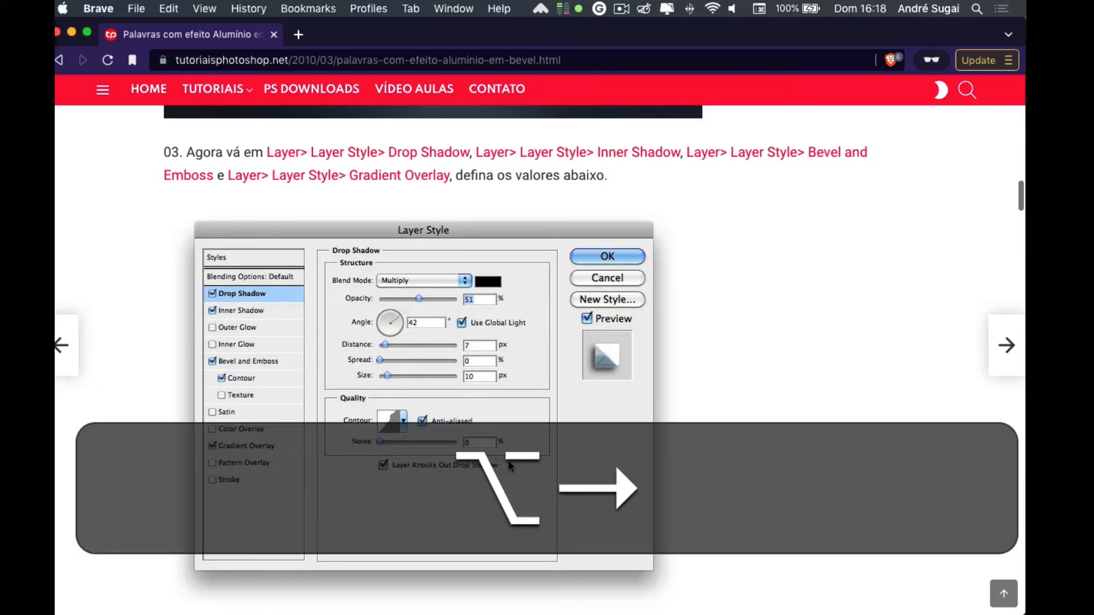
{"action": "left_click", "coordinate": [812, 430]}
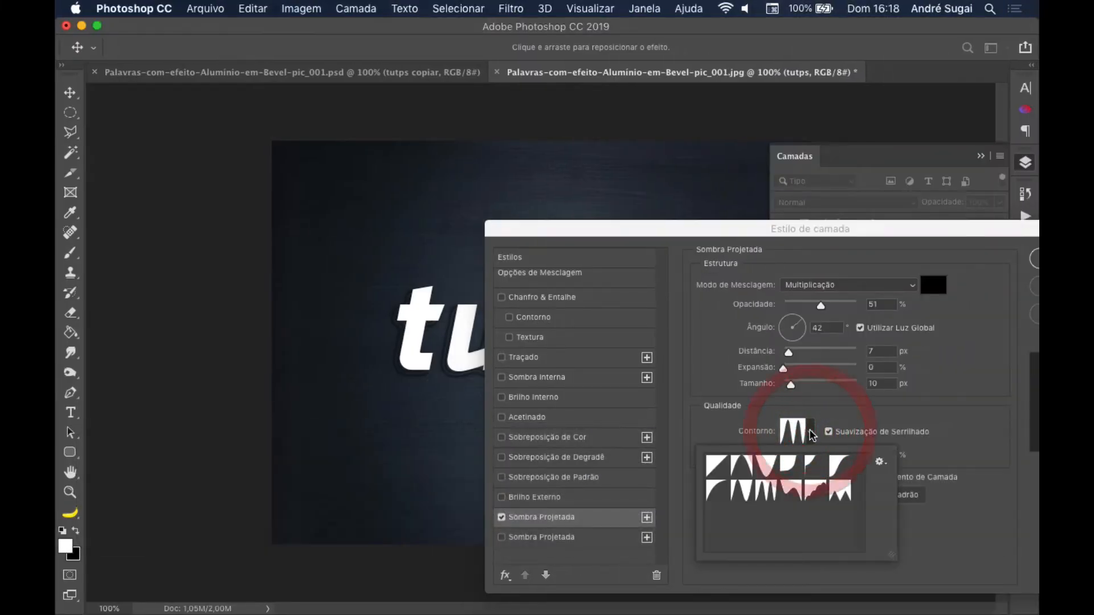
{"action": "left_click", "coordinate": [828, 488]}
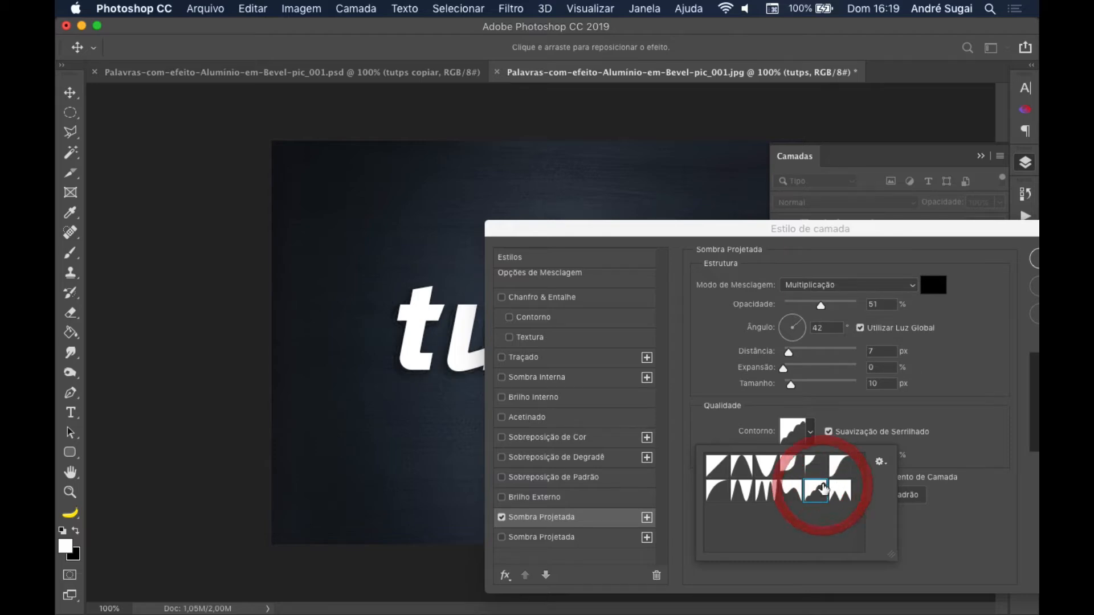
{"action": "left_click", "coordinate": [831, 412]}
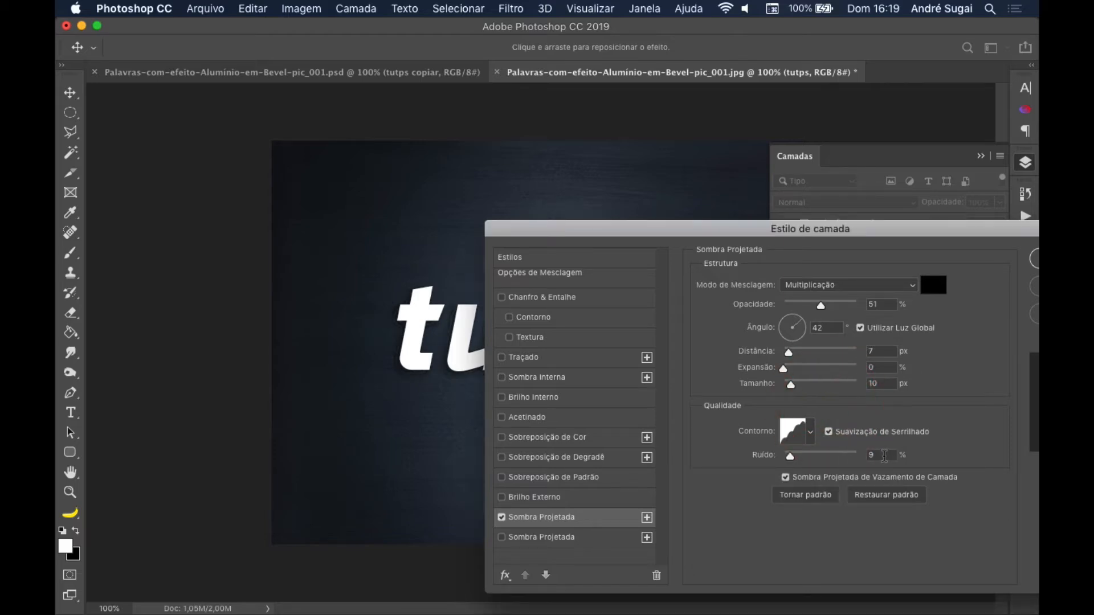
- Check the tutorial's noise value in Brave, set the drop shadow's noise (Ruído) to 0% in Photoshop, and move the Layer Style dialog slightly
{"action": "key", "text": "alt+Left"}
{"action": "key", "text": "alt+Right"}
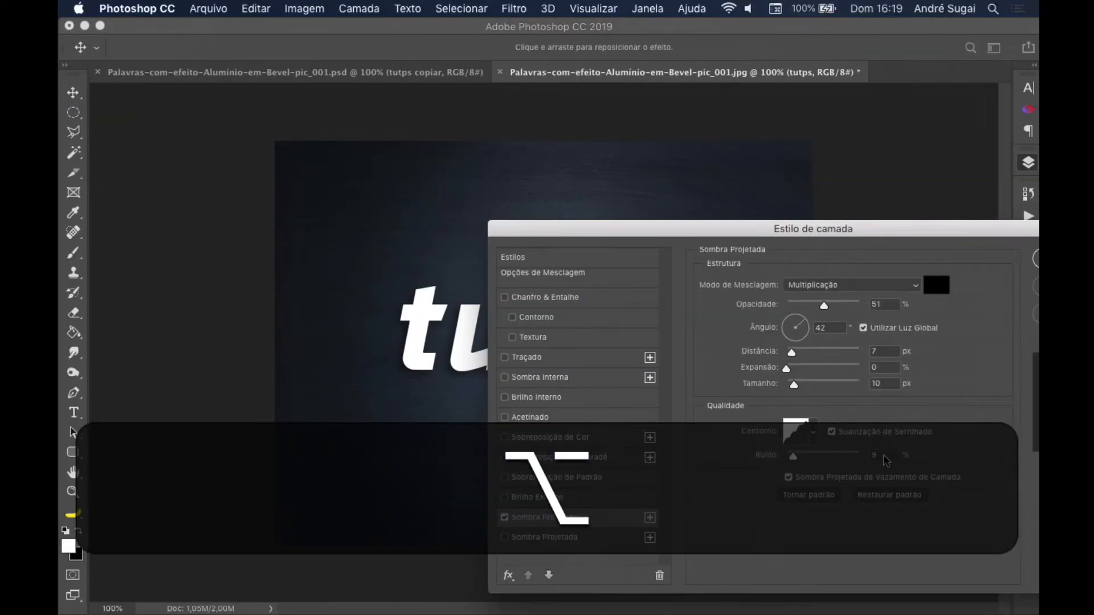
{"action": "left_click_drag", "start_coordinate": [883, 455], "coordinate": [860, 455]}
{"action": "type", "text": "0"}
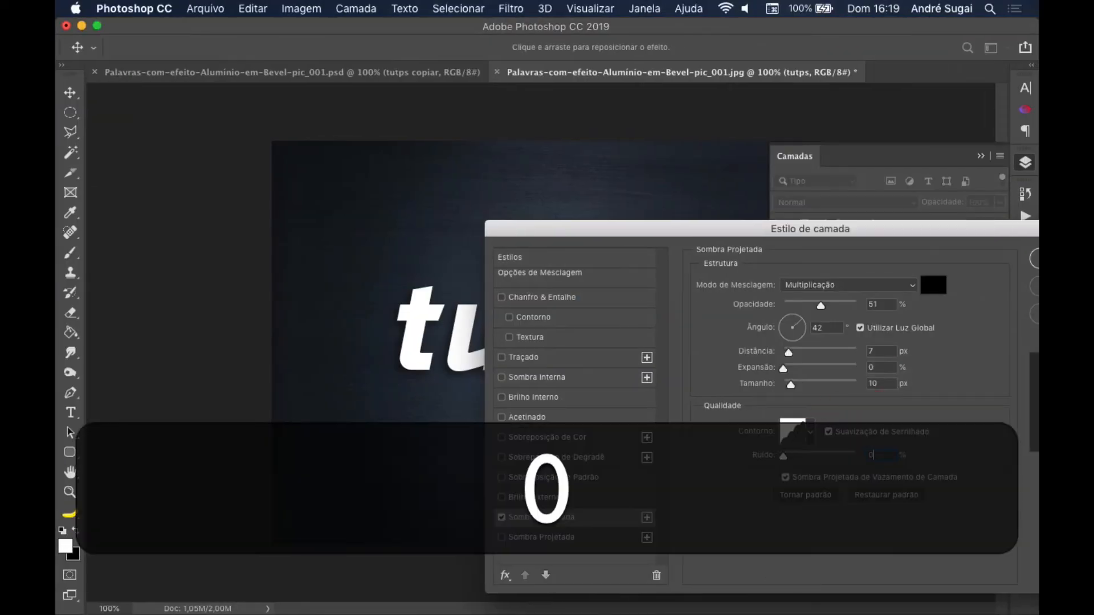
{"action": "left_click_drag", "start_coordinate": [797, 229], "coordinate": [848, 234]}
- Examine the tutorial's Gradient Overlay settings in the Brave browser and return to Photoshop
{"action": "key", "text": "alt+Left"}
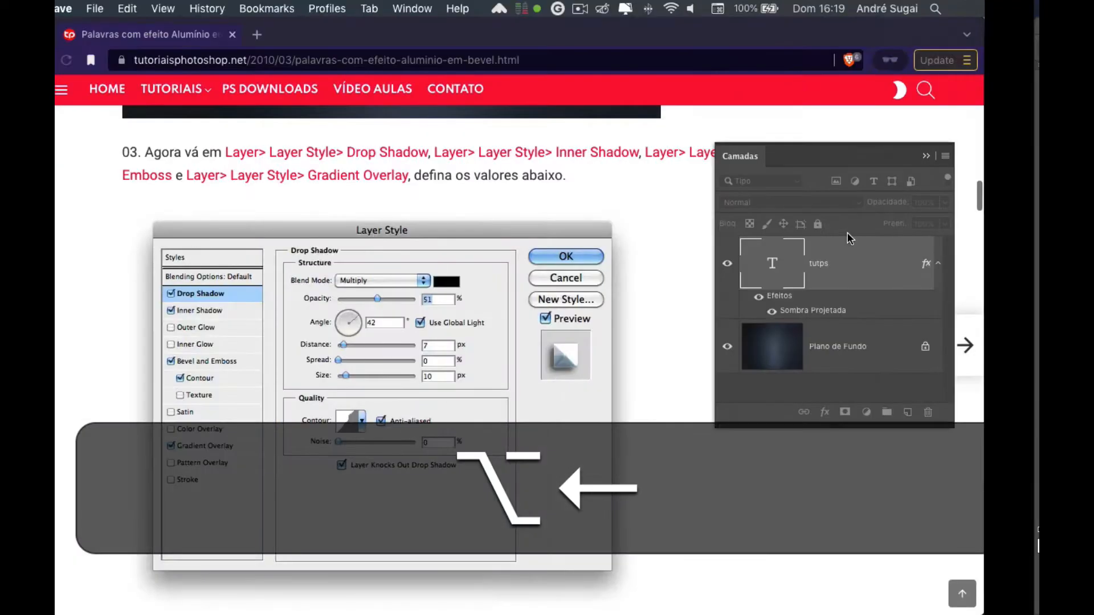
{"action": "scroll", "coordinate": [717, 356], "scroll_direction": "down", "scroll_amount": 8}
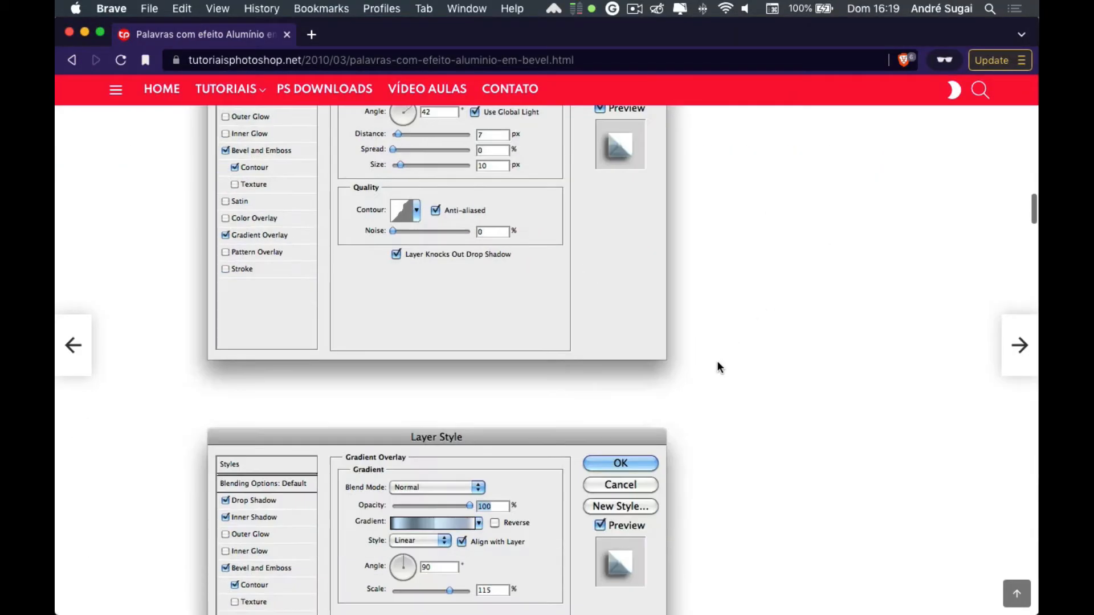
{"action": "scroll", "coordinate": [717, 362], "scroll_direction": "down", "scroll_amount": 1}
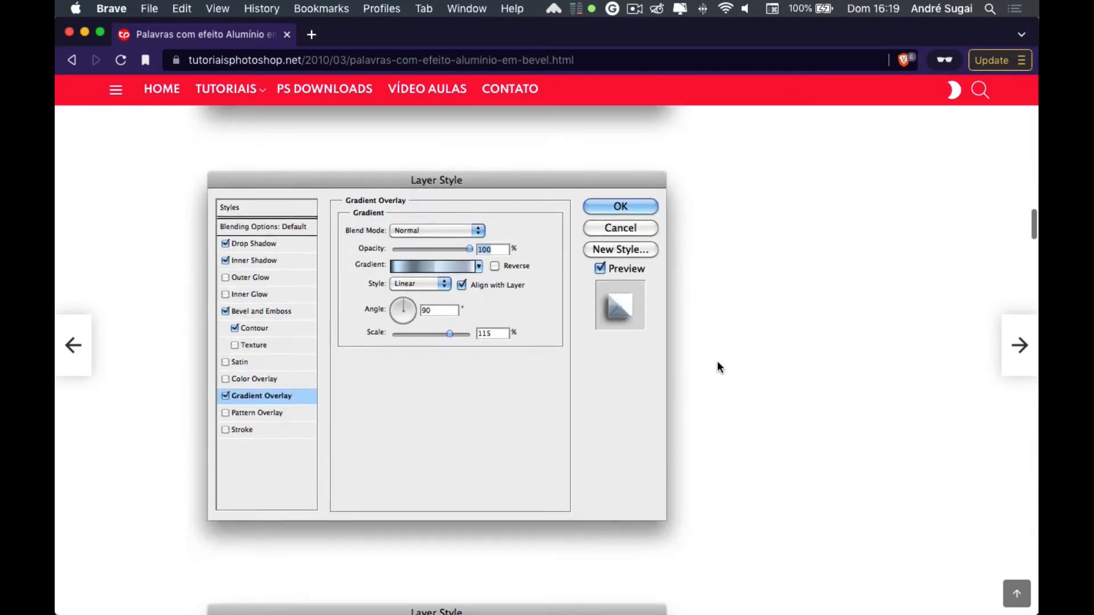
{"action": "key", "text": "alt+Right"}
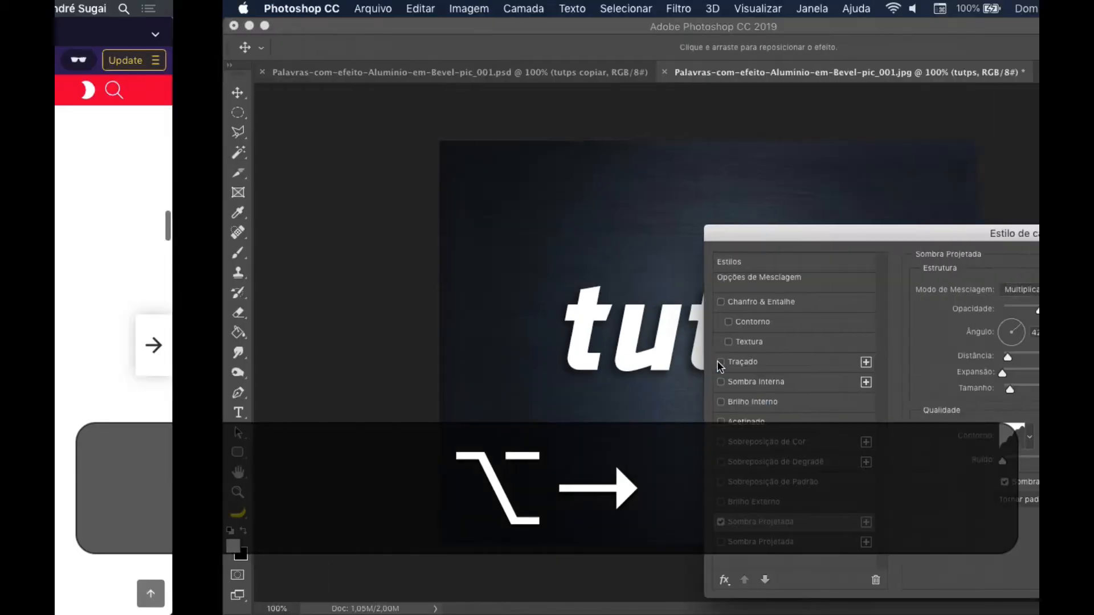
- Add a Gradient Overlay (Sobreposição de Degradê) effect to the "tutps" layer and reposition the Layer Style dialog below its former place
{"action": "left_click_drag", "start_coordinate": [773, 233], "coordinate": [724, 180]}
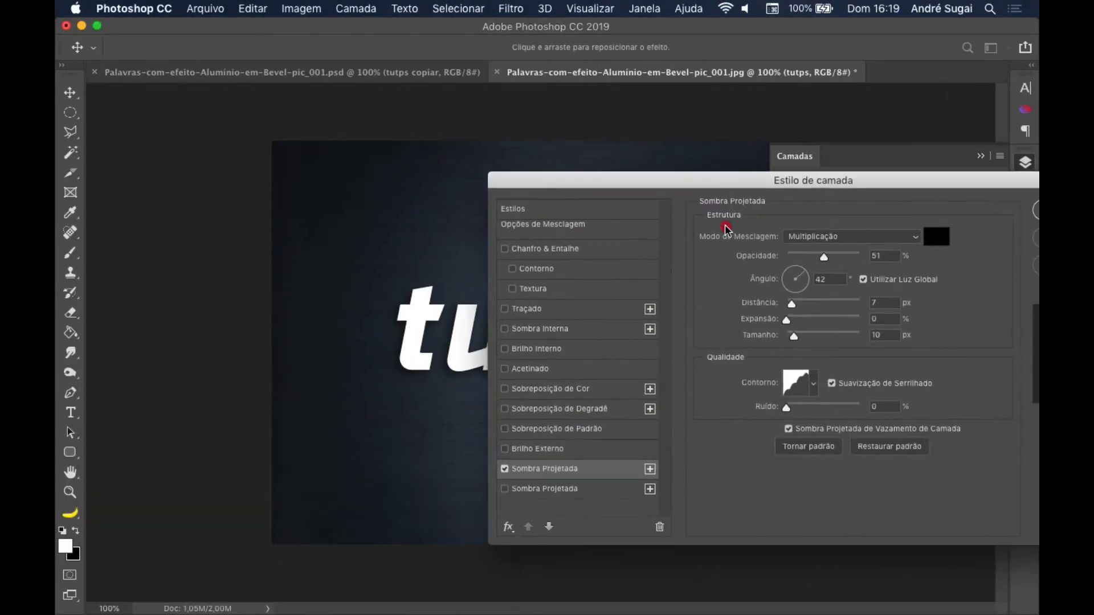
{"action": "left_click", "coordinate": [635, 371]}
{"action": "left_click", "coordinate": [544, 409]}
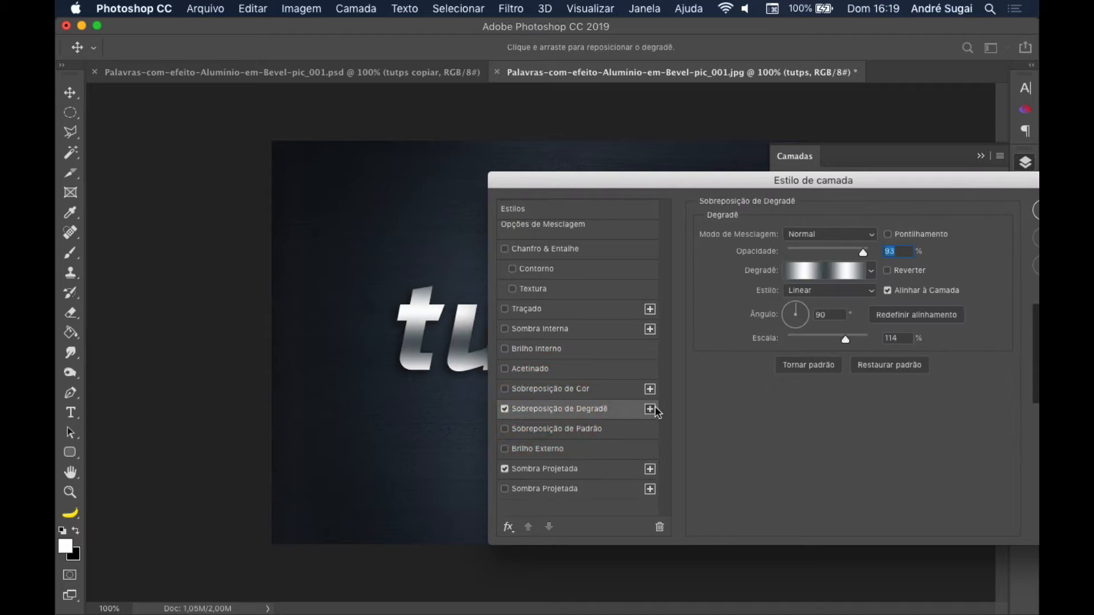
{"action": "left_click_drag", "start_coordinate": [669, 175], "coordinate": [686, 244]}
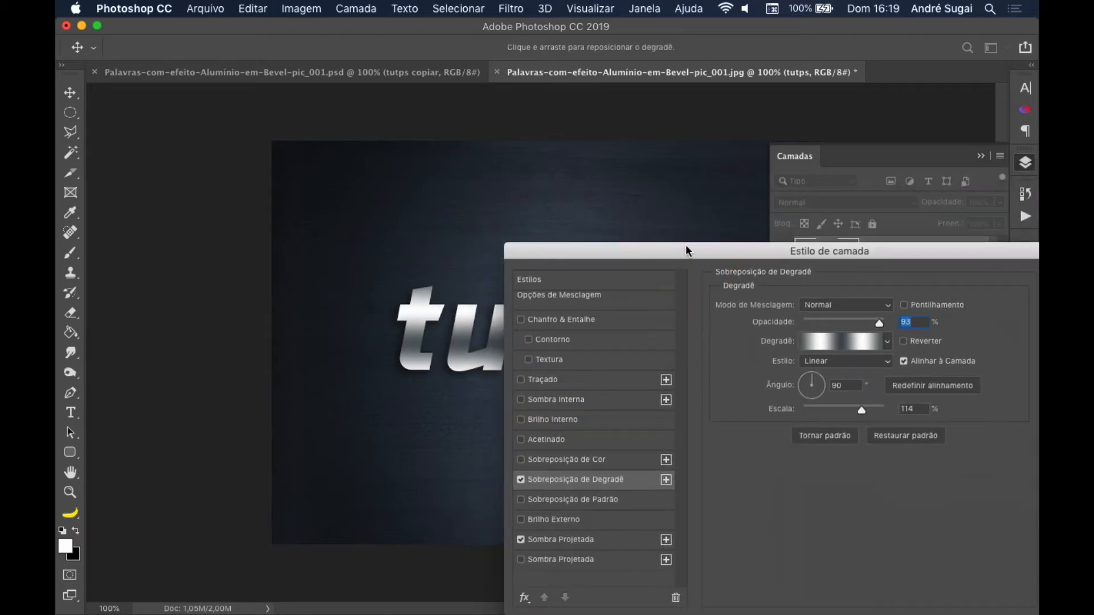
- Compare the Gradient Overlay values with the tutorial in Brave and, back in Photoshop, set the overlay's opacity to 100%
{"action": "key", "text": "alt+Left"}
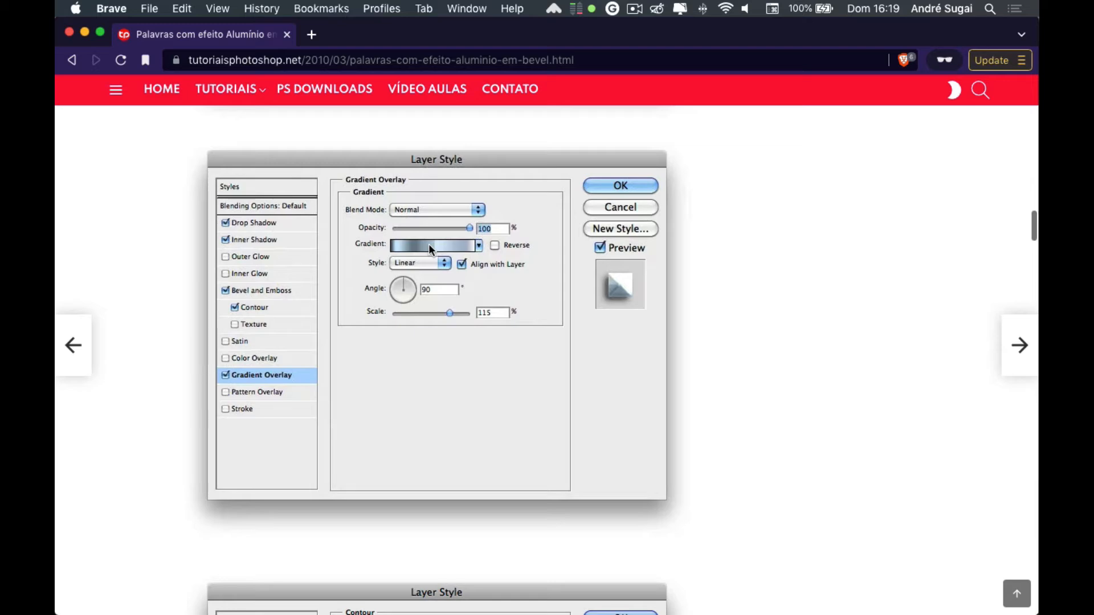
{"action": "key", "text": "alt+Right"}
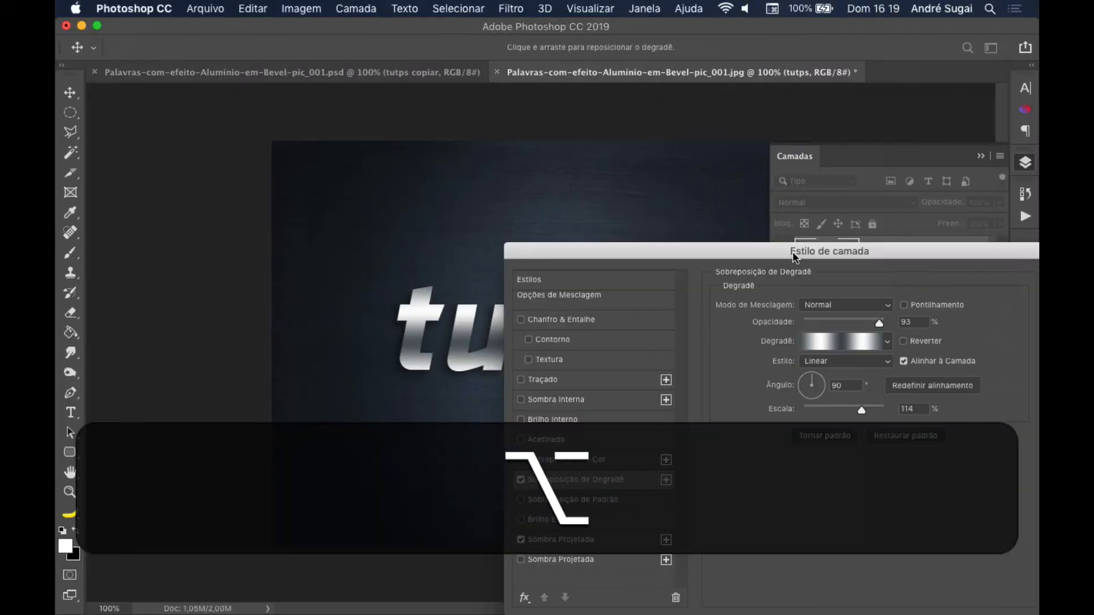
{"action": "left_click_drag", "start_coordinate": [796, 256], "coordinate": [719, 202]}
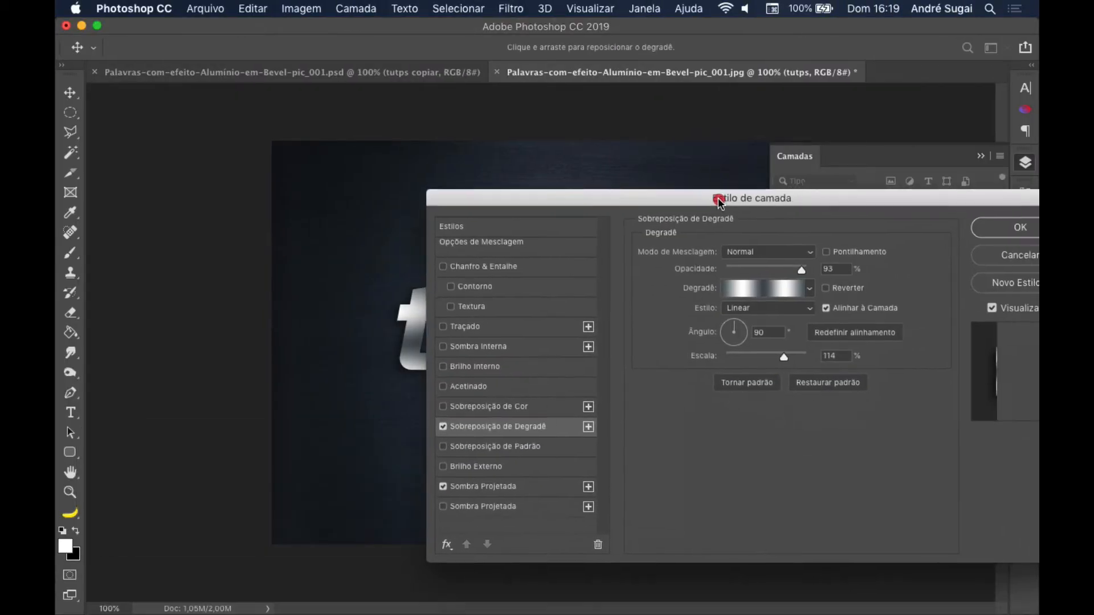
{"action": "key", "text": "alt+Left"}
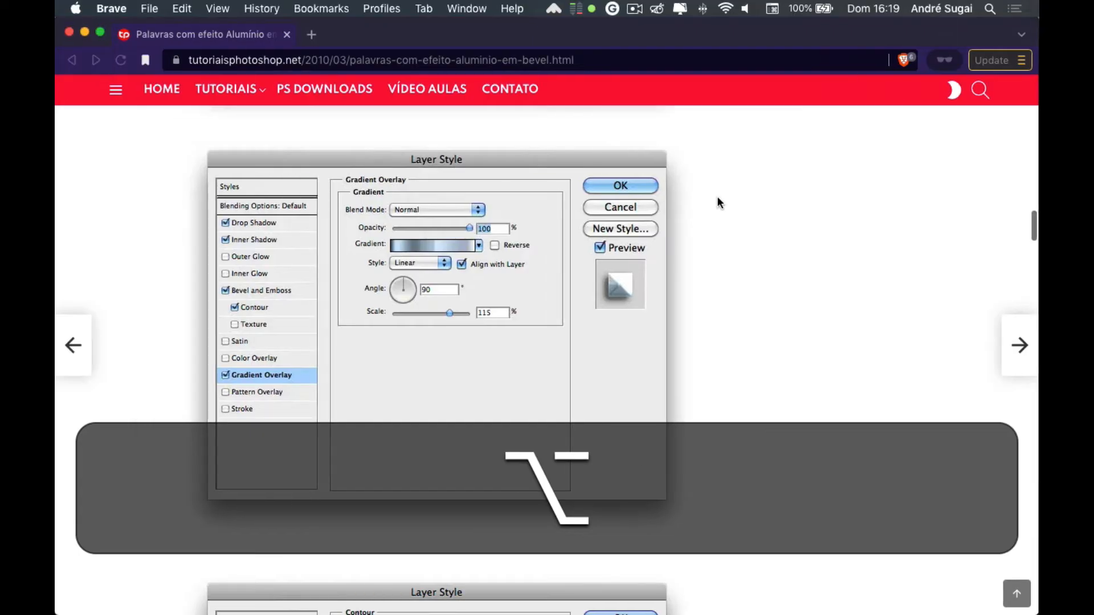
{"action": "key", "text": "alt+Right"}
{"action": "double_click", "coordinate": [827, 266]}
{"action": "type", "text": "100"}
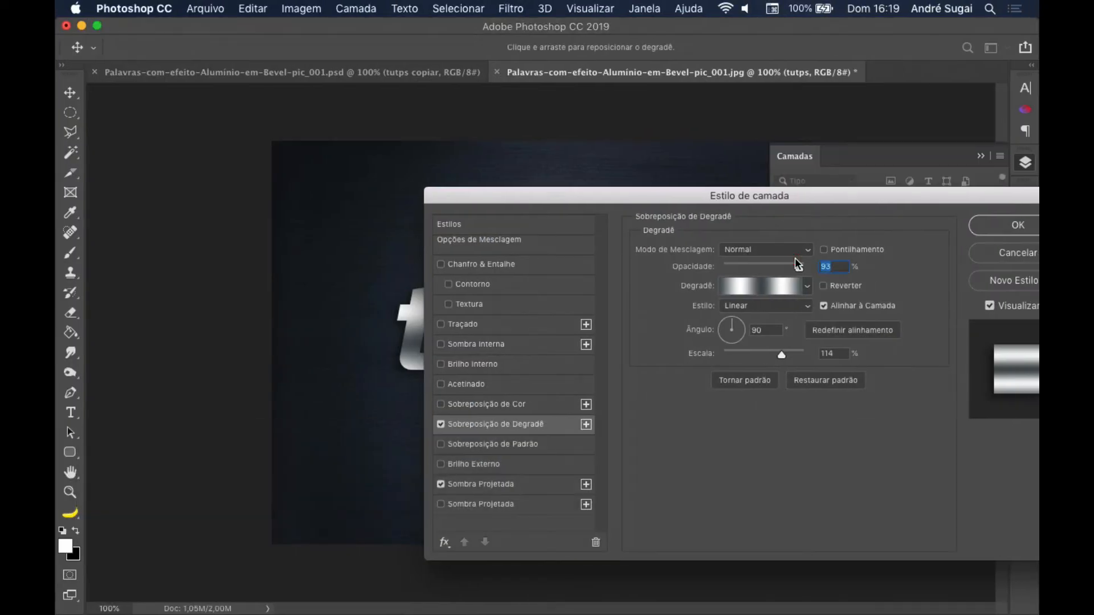
- Check the tutorial's gradient in Brave and, back in Photoshop, open the overlay's gradient for editing and choose the Prateado preset
{"action": "key", "text": "alt+Left"}
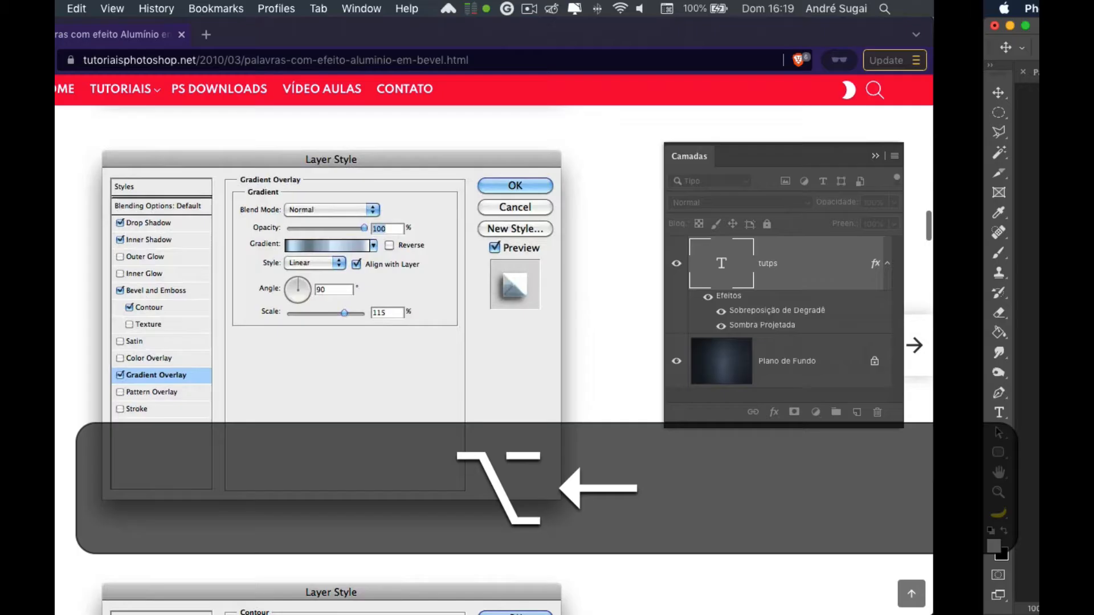
{"action": "key", "text": "alt"}
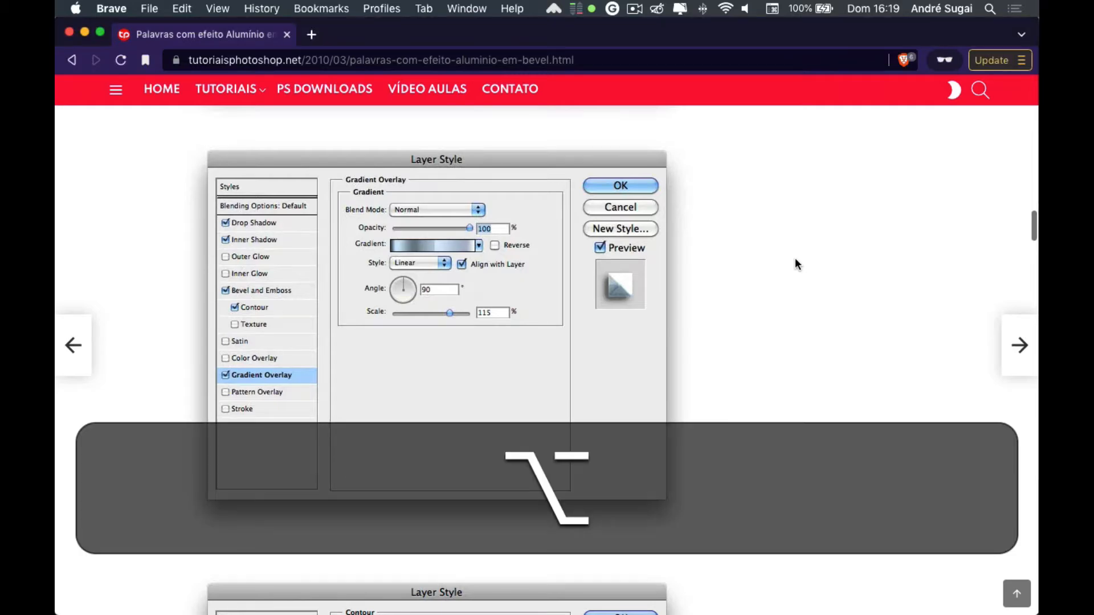
{"action": "key", "text": "alt+Right"}
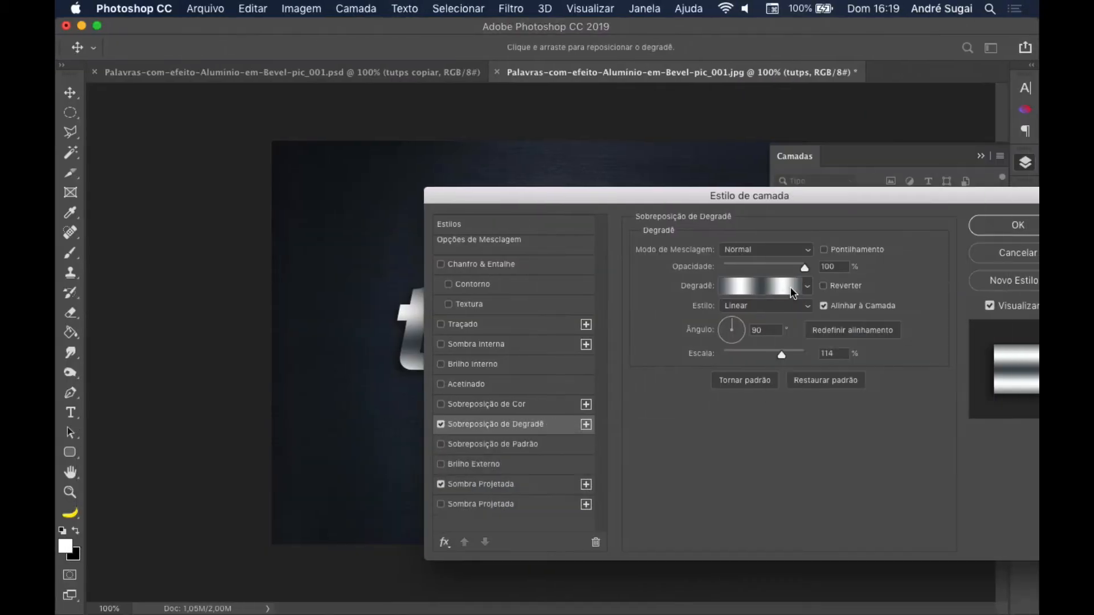
{"action": "left_click", "coordinate": [774, 286]}
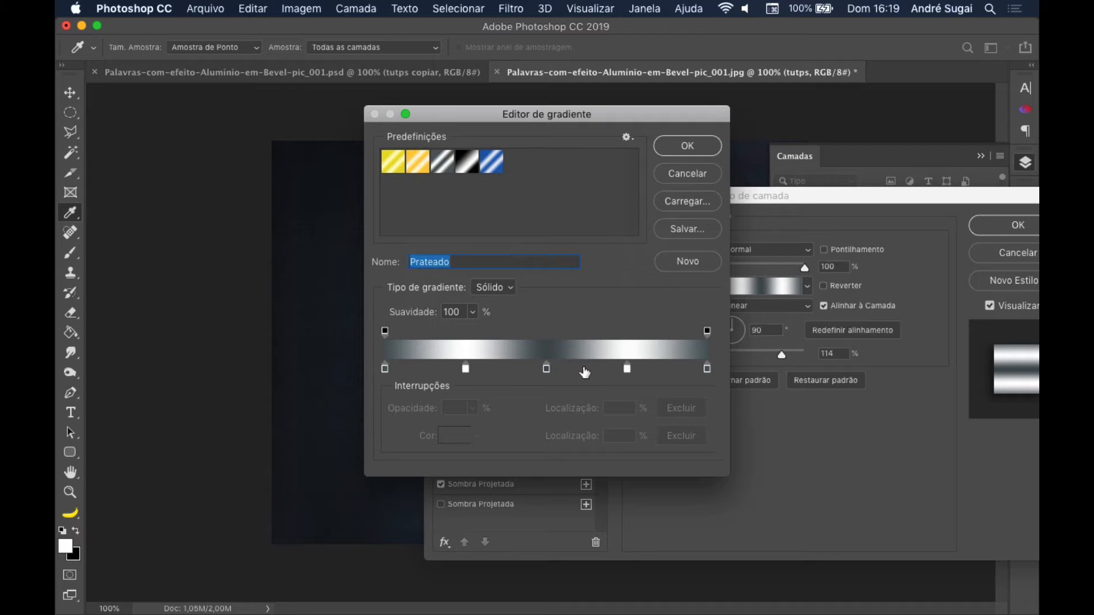
{"action": "mouse_move", "coordinate": [549, 372]}
{"action": "left_mouse_down"}
{"action": "mouse_move", "coordinate": [528, 371]}
{"action": "mouse_move", "coordinate": [547, 371]}
{"action": "left_mouse_up"}
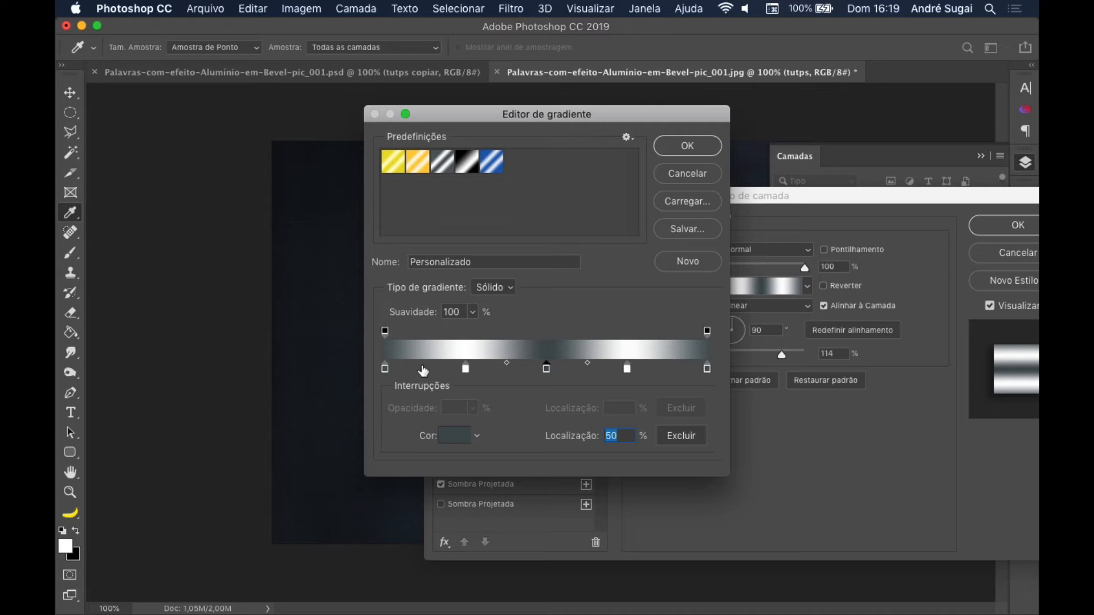
{"action": "left_click", "coordinate": [445, 165]}
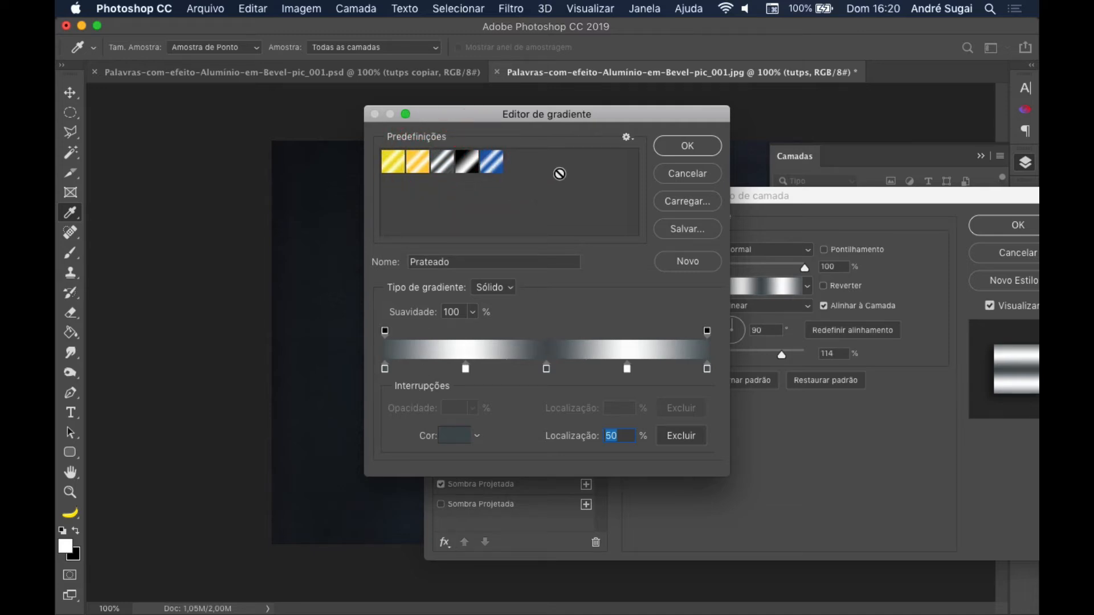
- Replace the gradient presets with the Metais set and select its Prateado gradient
{"action": "left_click", "coordinate": [627, 140]}
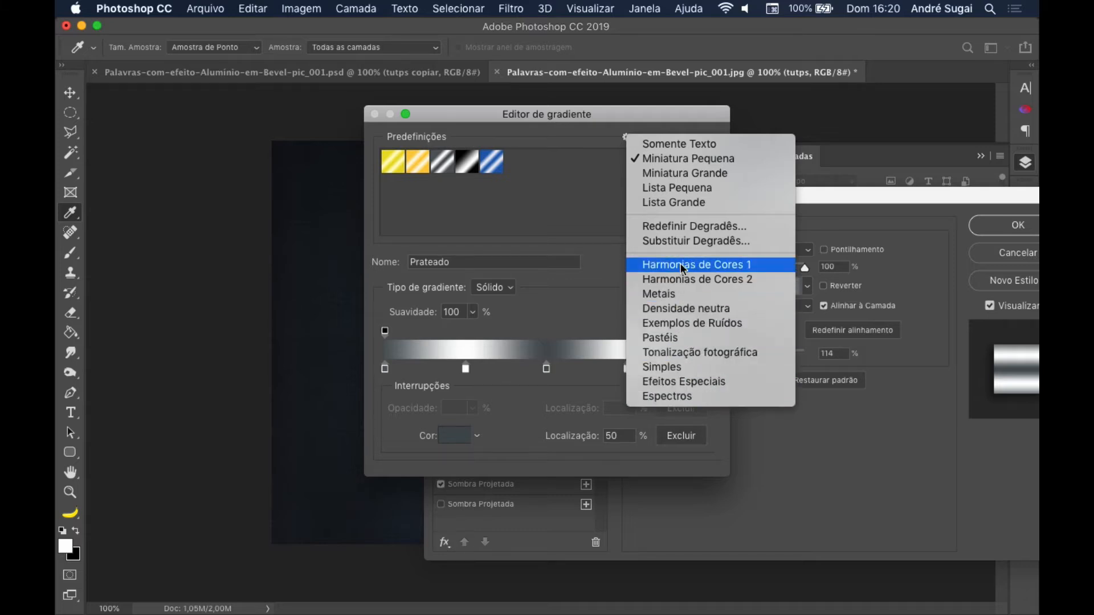
{"action": "left_click", "coordinate": [668, 296]}
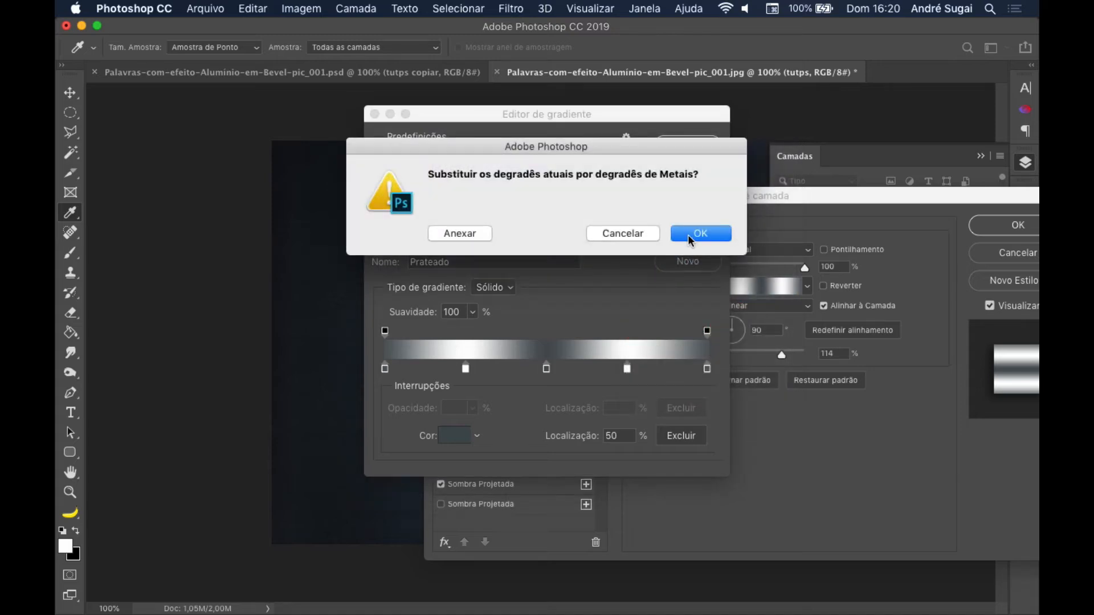
{"action": "left_click", "coordinate": [693, 235]}
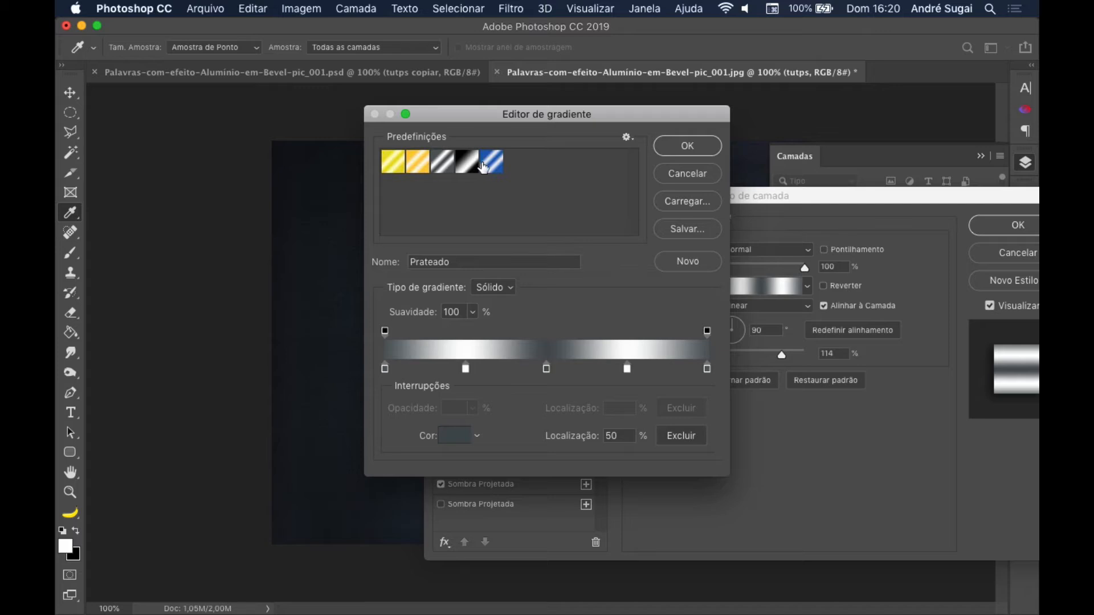
{"action": "left_click", "coordinate": [442, 166]}
- Reset the gradient presets to the default set and add the current Prateado gradient as a new preset
{"action": "left_click", "coordinate": [626, 137]}
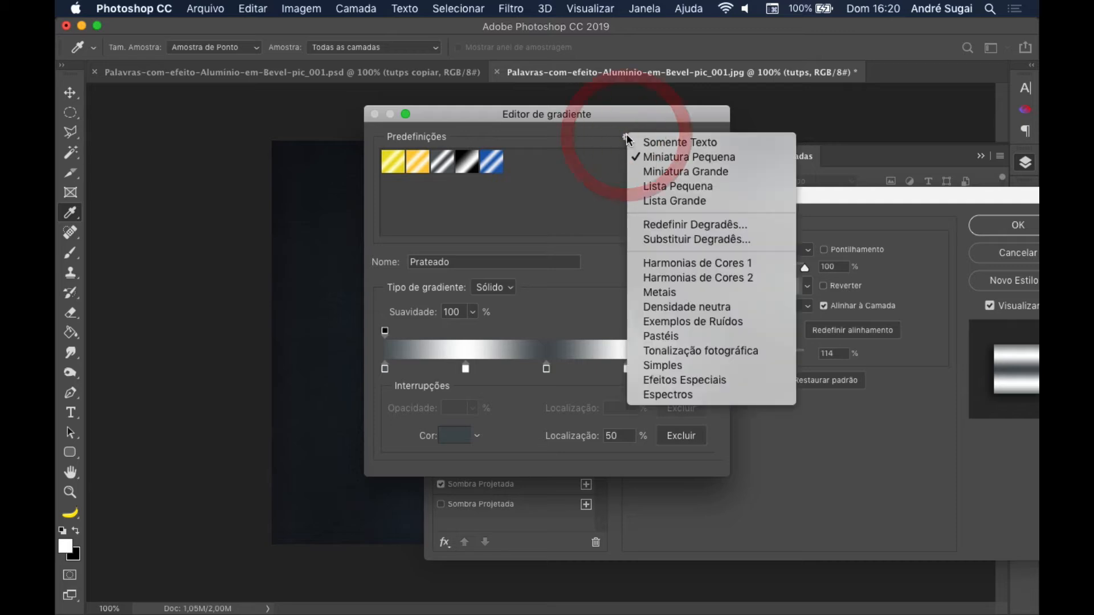
{"action": "left_click", "coordinate": [684, 224]}
{"action": "left_click", "coordinate": [696, 234]}
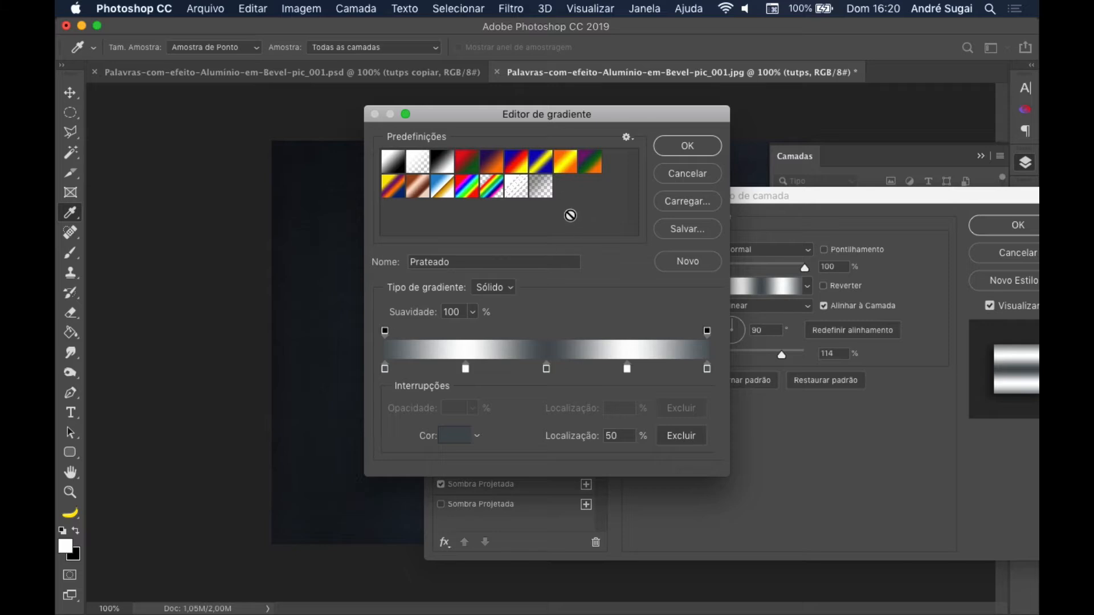
{"action": "left_click", "coordinate": [687, 263]}
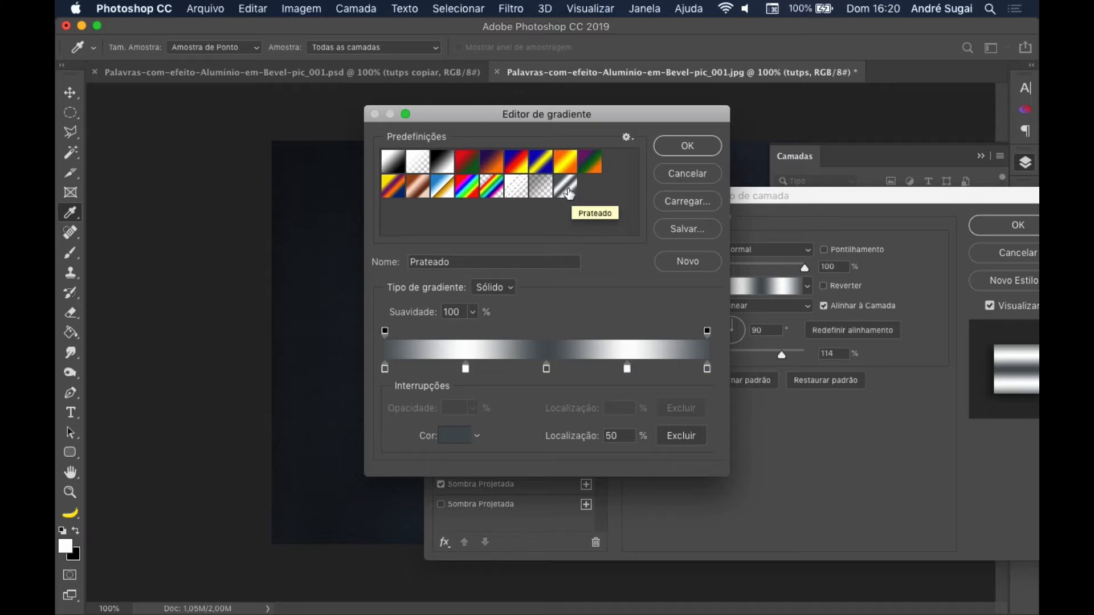
- Choose the foreground-to-background preset, move its end colour and opacity stops to 48%, and place a duplicate of each at 100%
{"action": "left_click", "coordinate": [393, 162]}
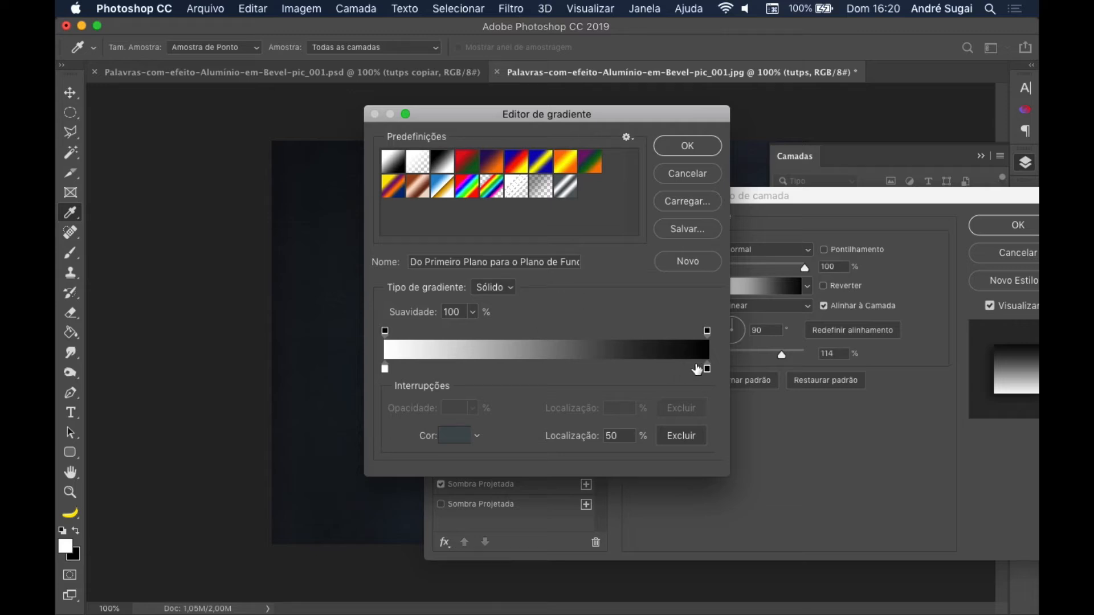
{"action": "left_click_drag", "start_coordinate": [709, 373], "coordinate": [540, 372]}
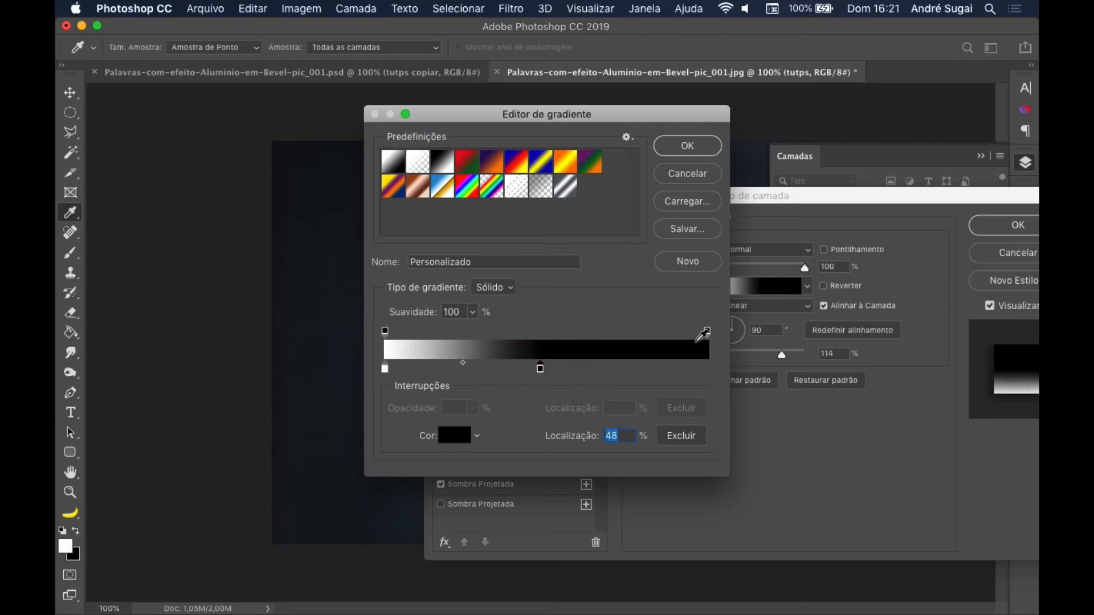
{"action": "left_click_drag", "start_coordinate": [707, 333], "coordinate": [542, 336]}
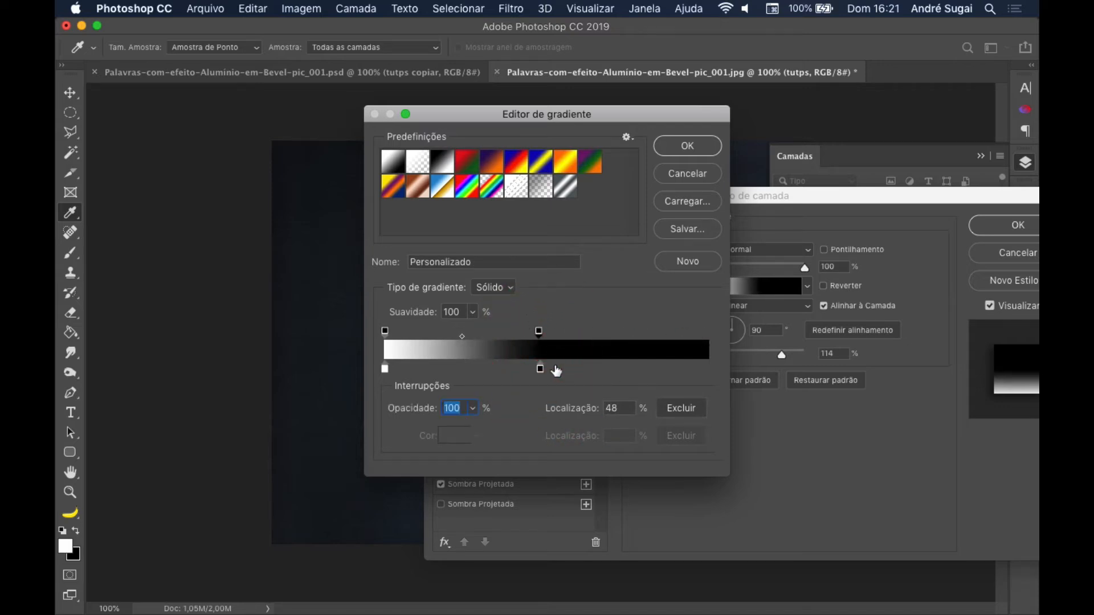
{"action": "key", "text": "alt"}
{"action": "left_click_drag", "start_coordinate": [540, 369], "coordinate": [720, 377]}
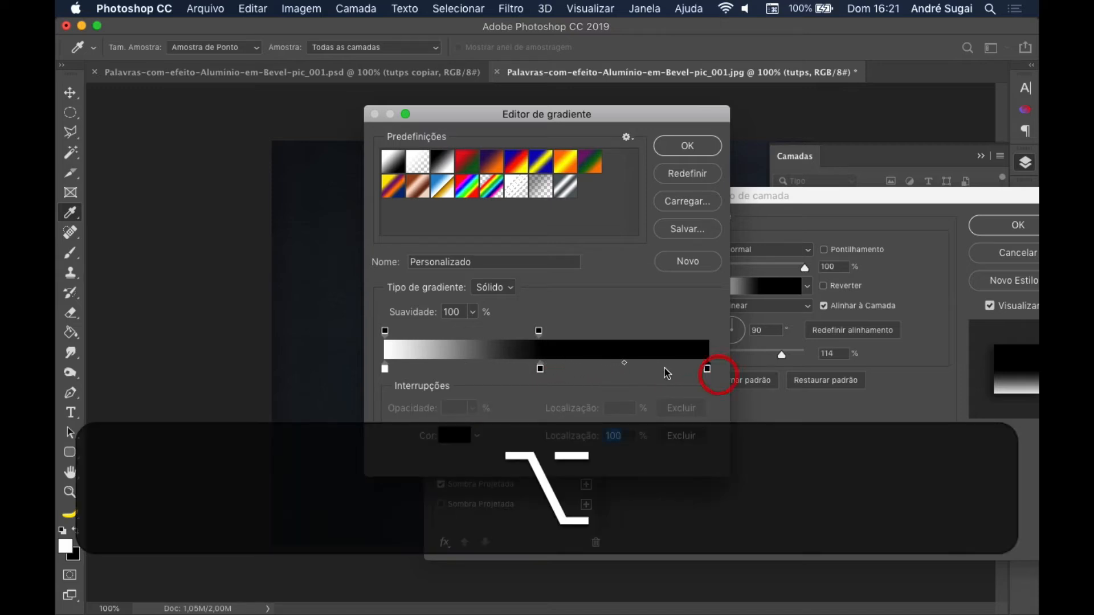
{"action": "left_click_drag", "start_coordinate": [539, 332], "coordinate": [719, 344]}
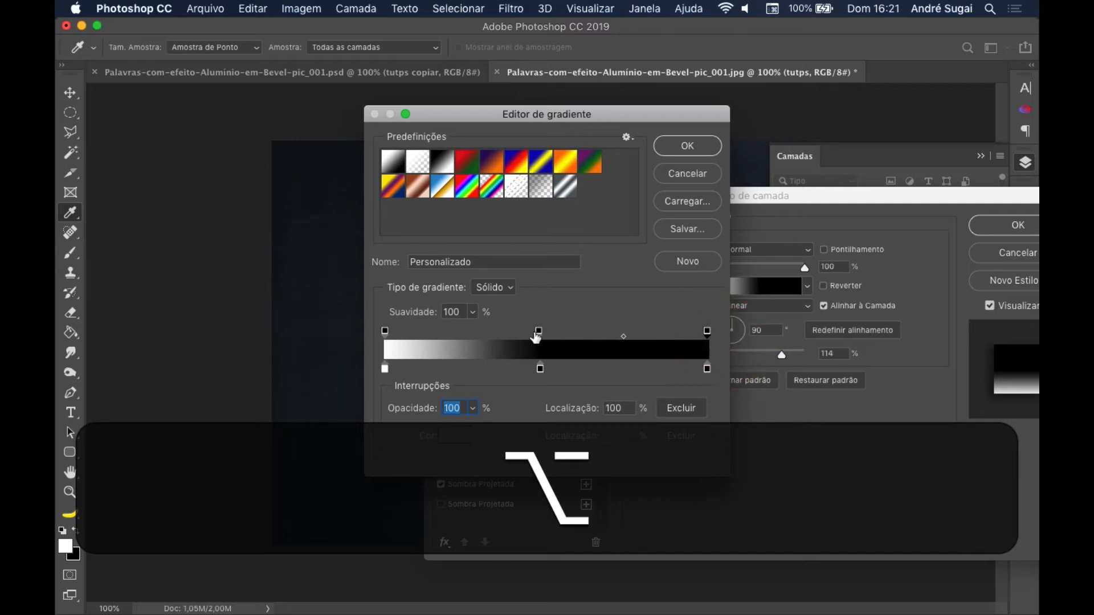
- Align the gradient's middle colour stop and middle opacity stop at 49%
{"action": "left_click", "coordinate": [540, 331]}
{"action": "left_click_drag", "start_coordinate": [541, 329], "coordinate": [542, 333]}
{"action": "left_click", "coordinate": [542, 370]}
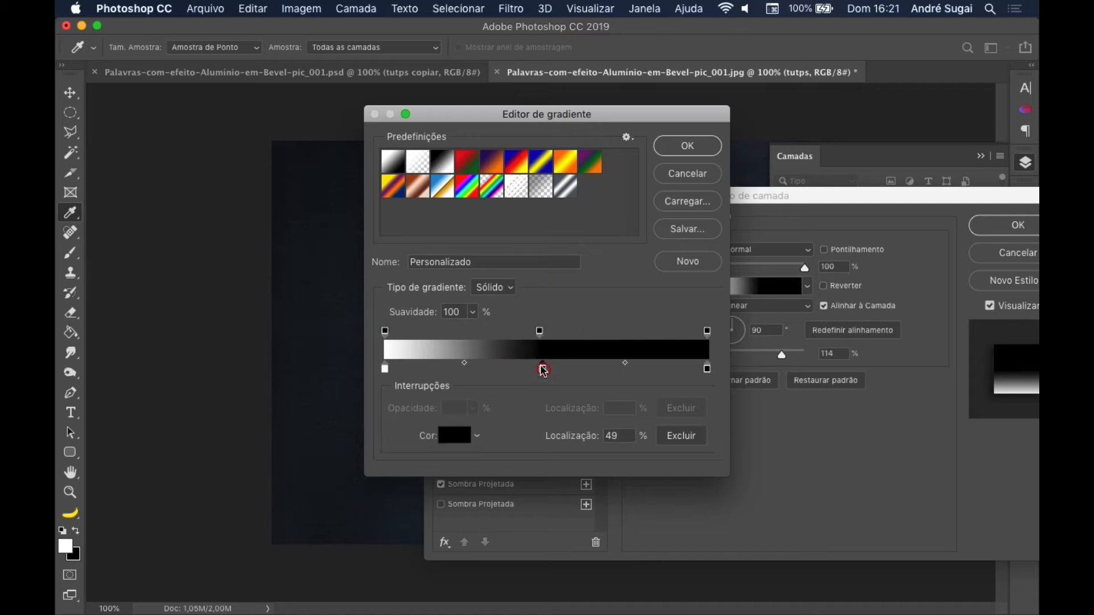
{"action": "left_click", "coordinate": [541, 331]}
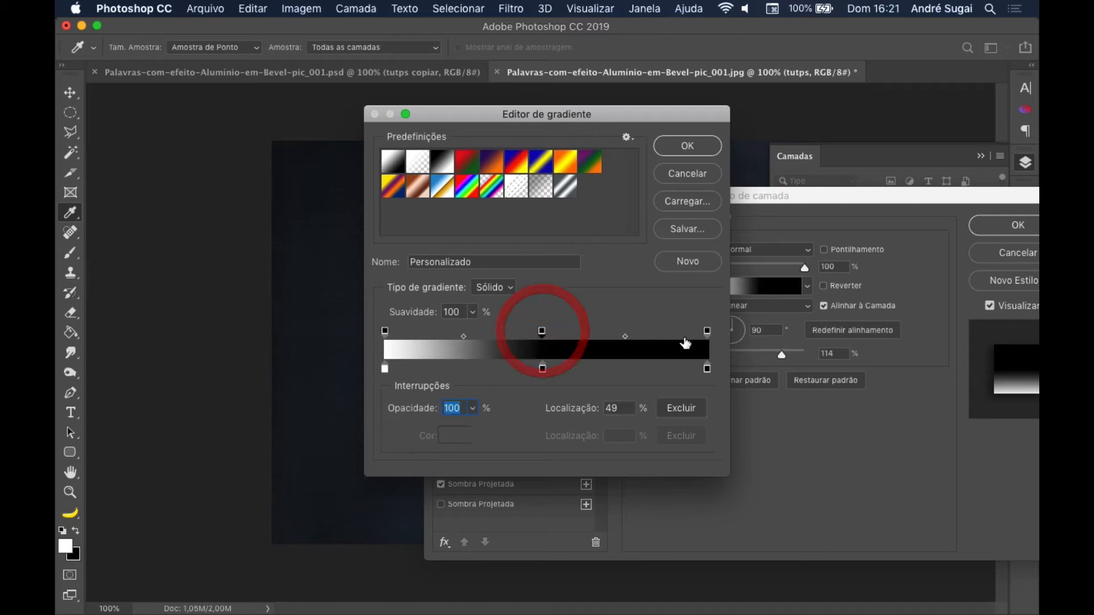
- Set the gradient's end colour stop at 100% to grey 666666
{"action": "double_click", "coordinate": [708, 369]}
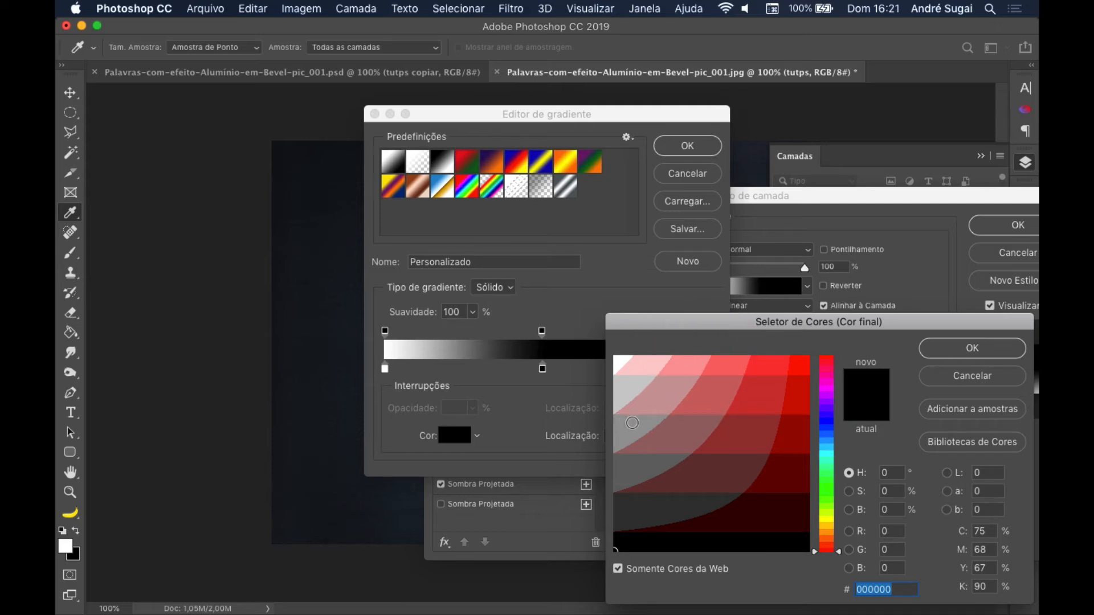
{"action": "left_click", "coordinate": [629, 468]}
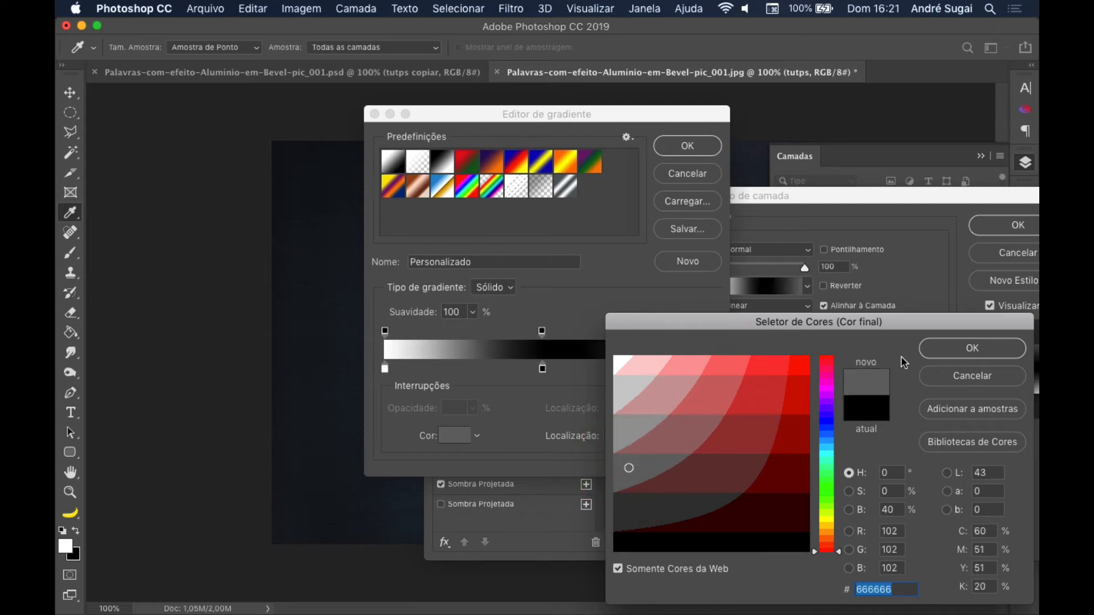
{"action": "left_click", "coordinate": [956, 350]}
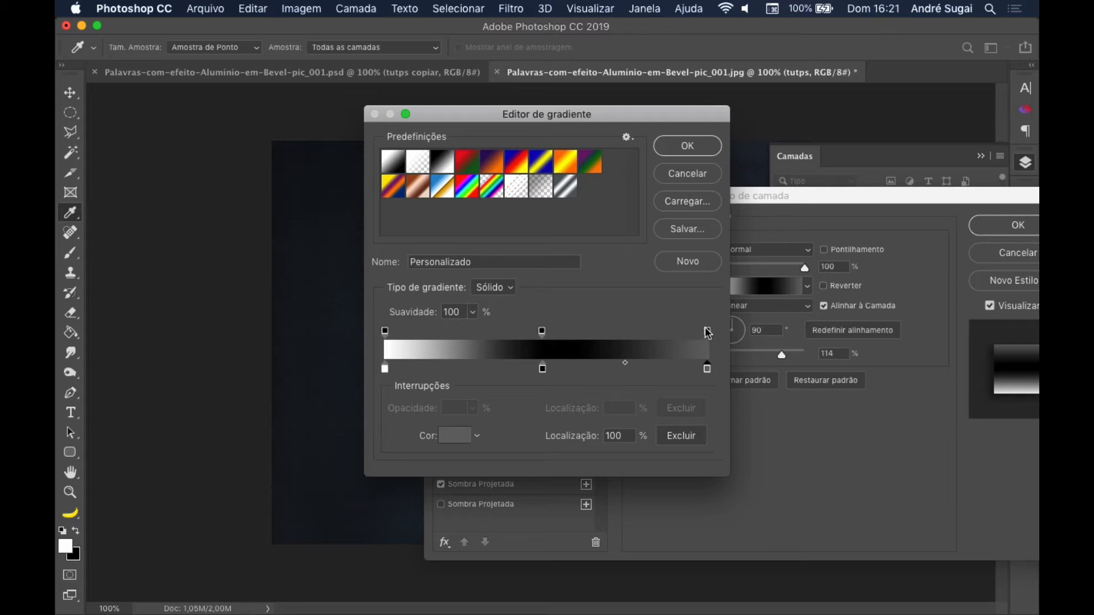
- Shift the midpoint between the middle and end opacity stops slightly towards the middle, and move the middle colour stop to 48%
{"action": "left_click", "coordinate": [707, 332]}
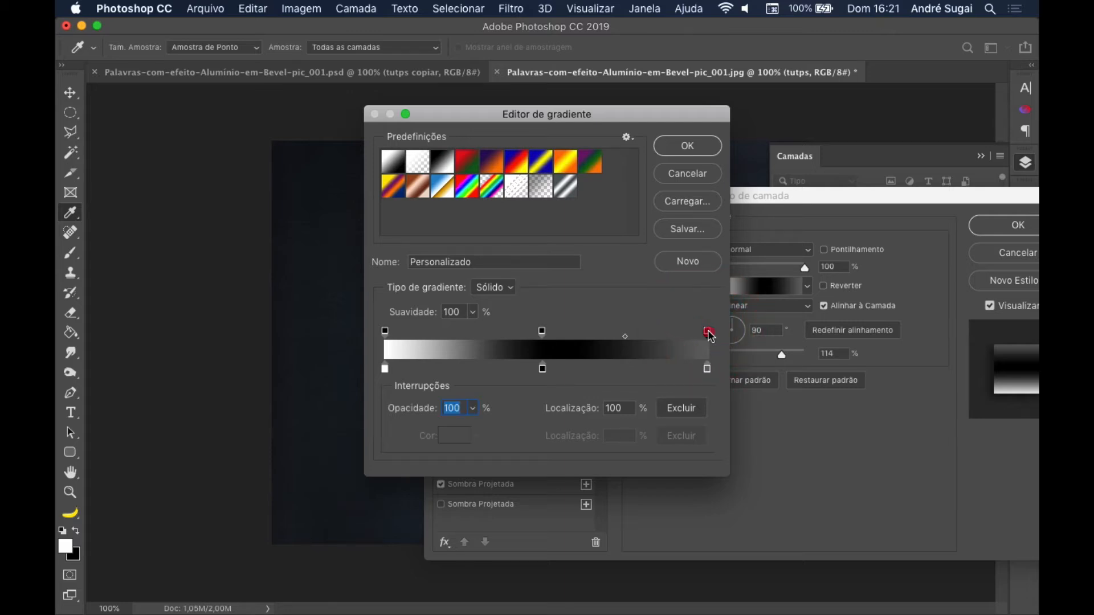
{"action": "left_click_drag", "start_coordinate": [625, 337], "coordinate": [619, 339]}
{"action": "left_click", "coordinate": [709, 330]}
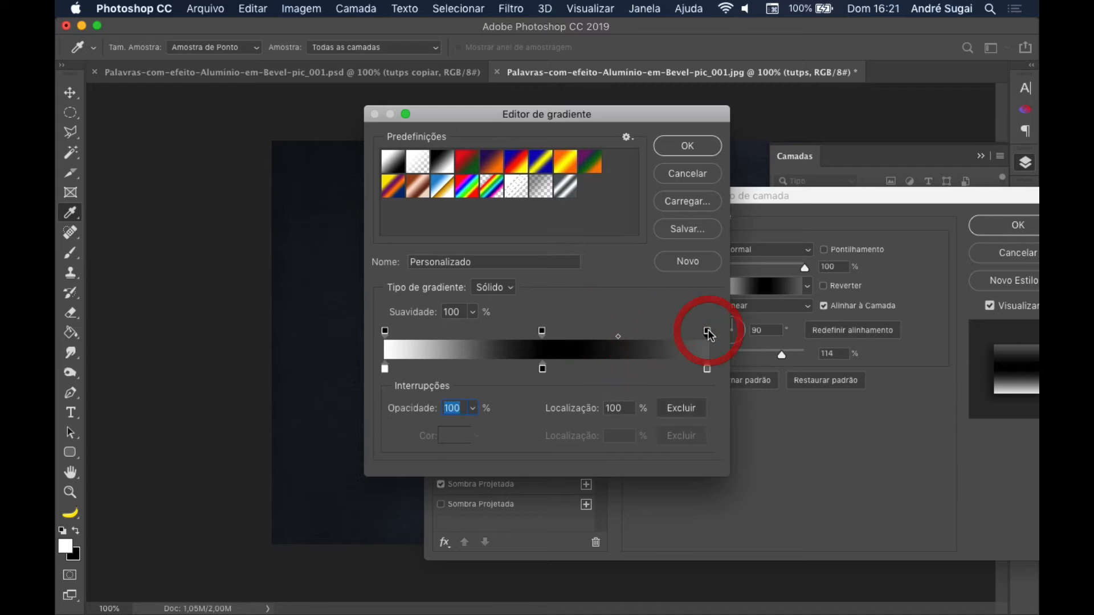
{"action": "left_click", "coordinate": [542, 370]}
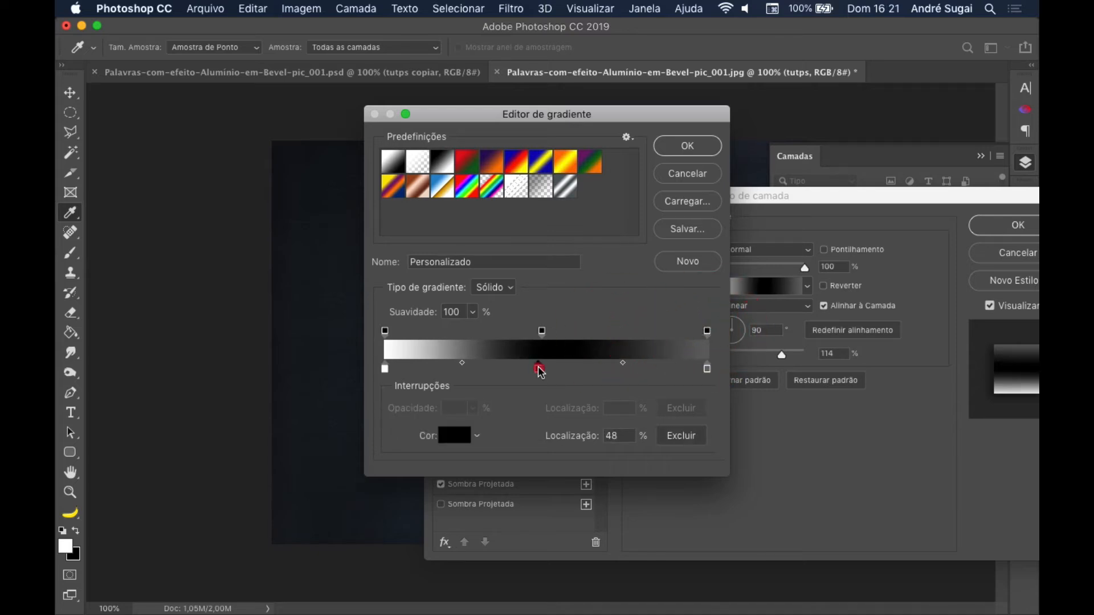
- Set the gradient's start colour stop at 0% to grey 666666
{"action": "double_click", "coordinate": [386, 369]}
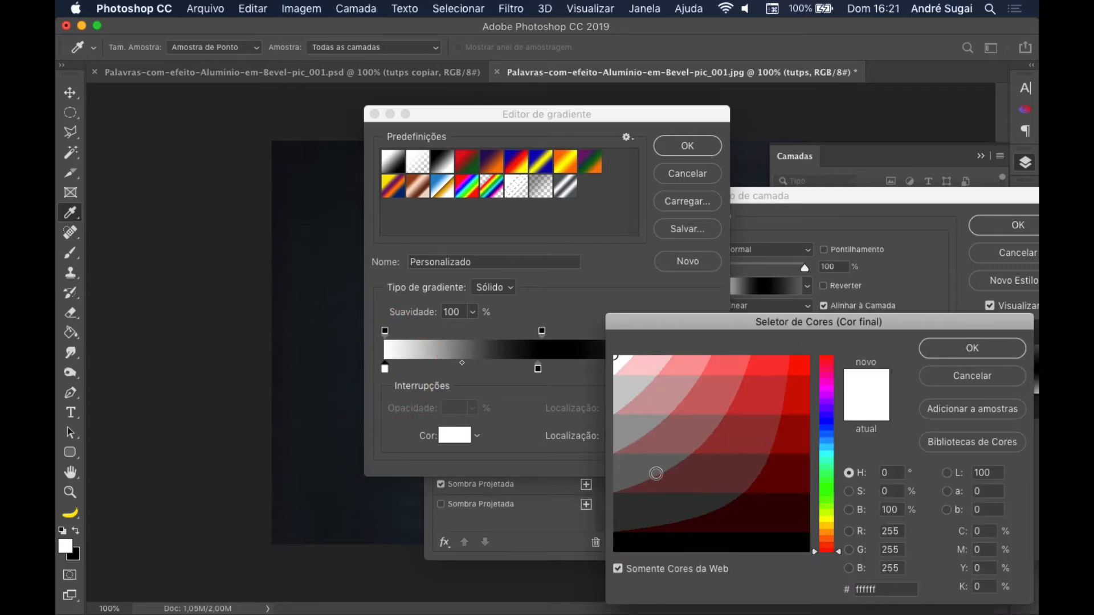
{"action": "left_click", "coordinate": [627, 470]}
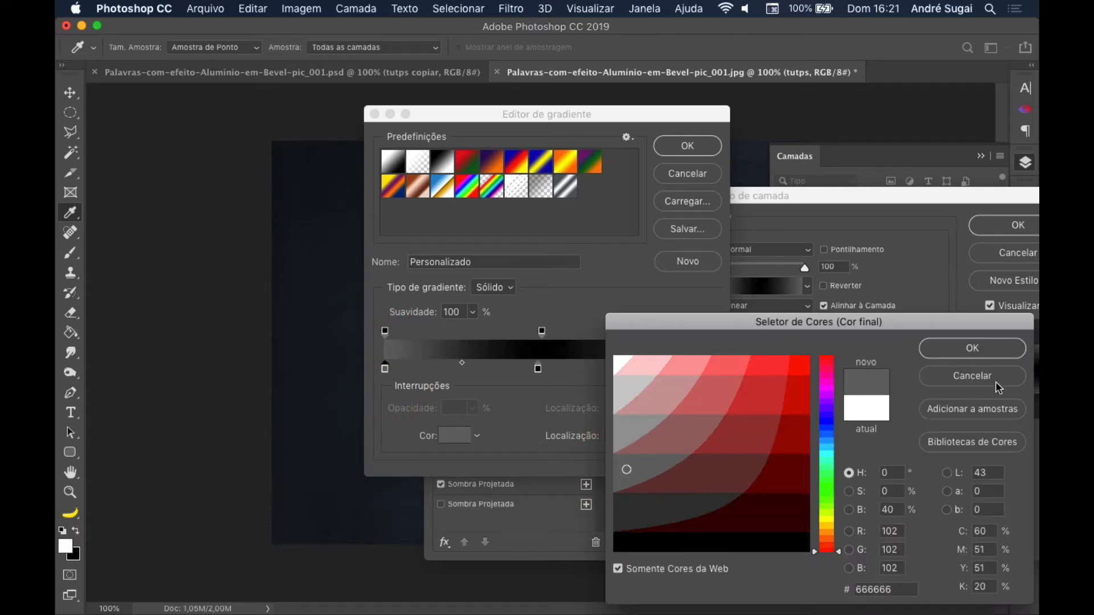
{"action": "left_click", "coordinate": [969, 350]}
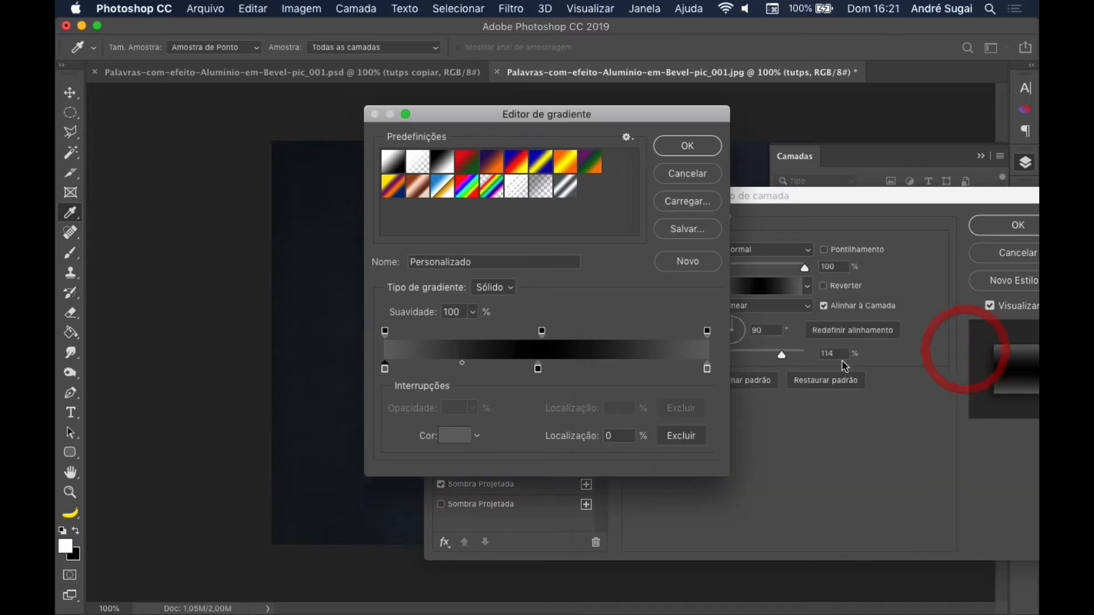
- Adjust the black middle colour stop's position and duplicate it to 74% and 21%
{"action": "left_click_drag", "start_coordinate": [539, 368], "coordinate": [545, 366]}
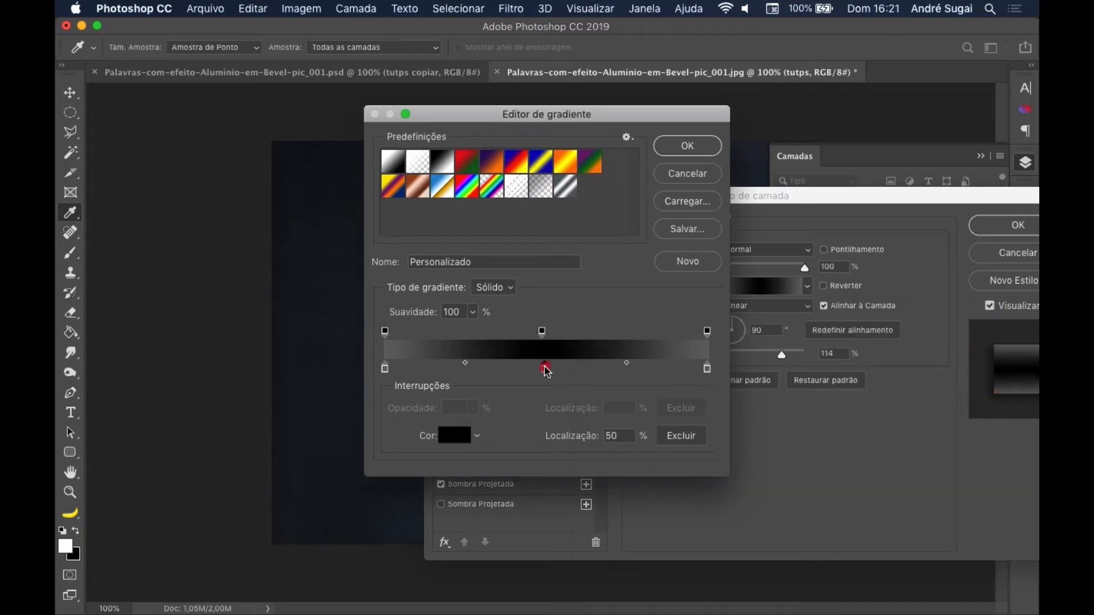
{"action": "left_click", "coordinate": [544, 370]}
{"action": "left_click_drag", "start_coordinate": [545, 371], "coordinate": [625, 373]}
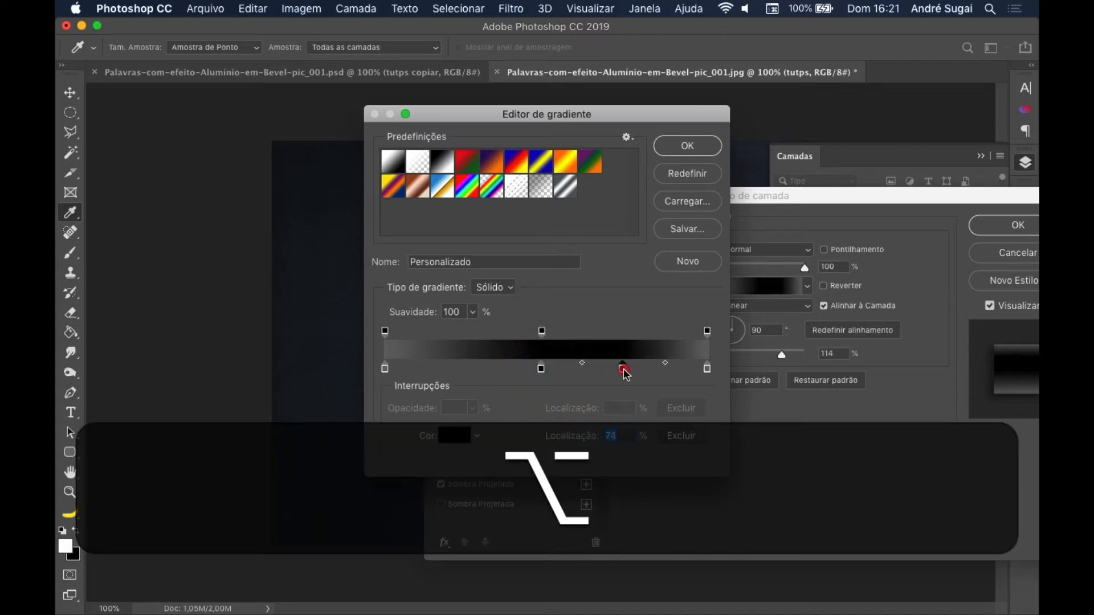
{"action": "left_click_drag", "start_coordinate": [542, 371], "coordinate": [455, 373]}
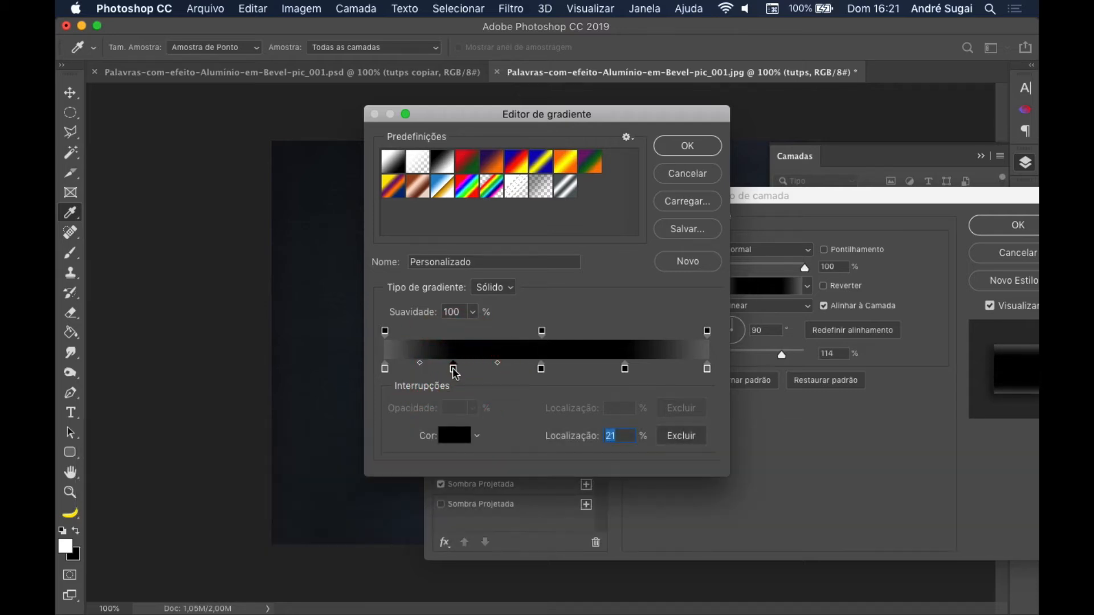
- Set the colour stops at 21% and 74% to white
{"action": "double_click", "coordinate": [455, 370]}
{"action": "left_click", "coordinate": [622, 360]}
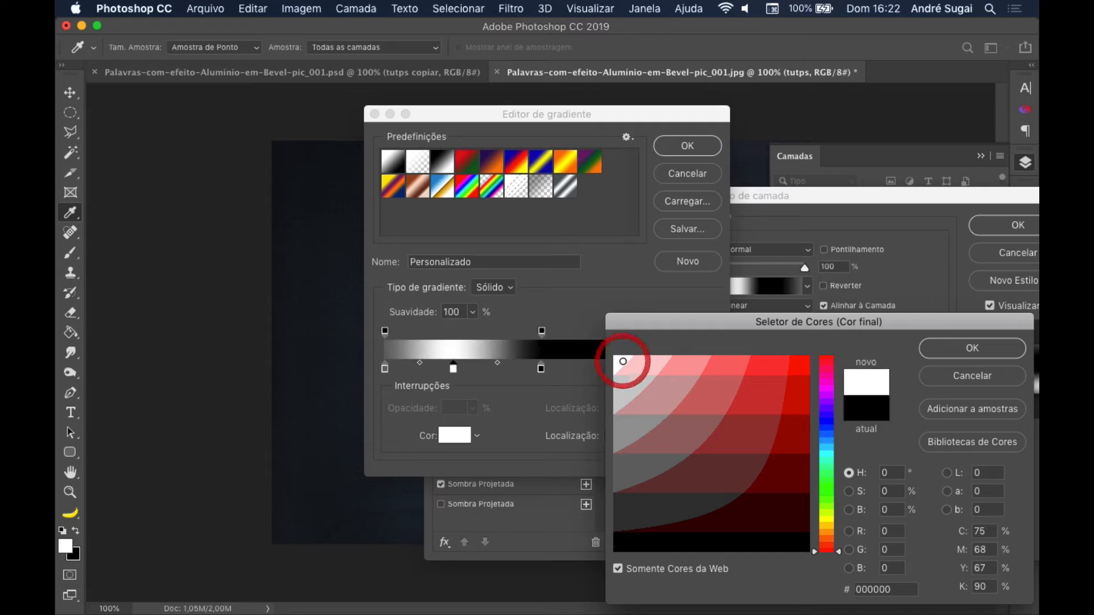
{"action": "left_click", "coordinate": [972, 348]}
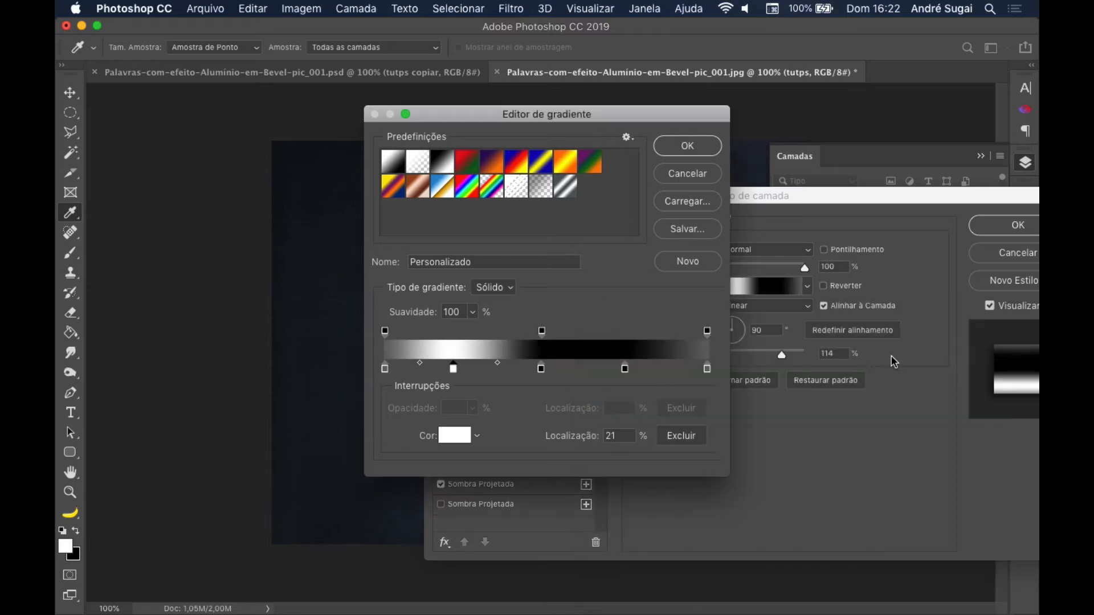
{"action": "double_click", "coordinate": [625, 369]}
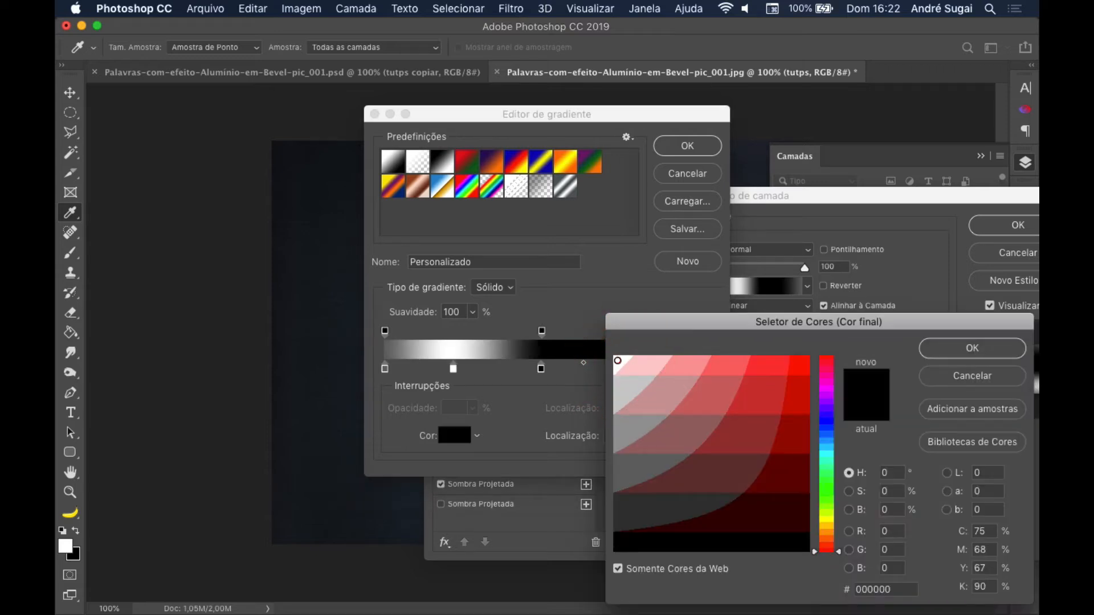
{"action": "left_click", "coordinate": [617, 359]}
{"action": "left_click", "coordinate": [973, 347]}
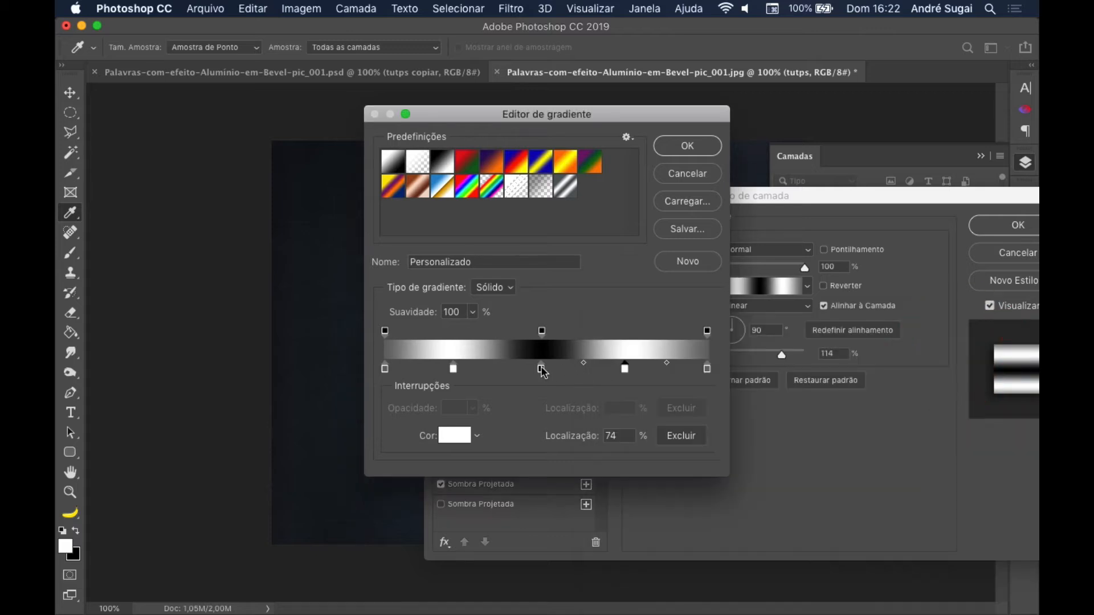
- Set the gradient's middle colour stop at 48% to grey 666666, keeping the web-only colour restriction on
{"action": "left_click", "coordinate": [541, 369]}
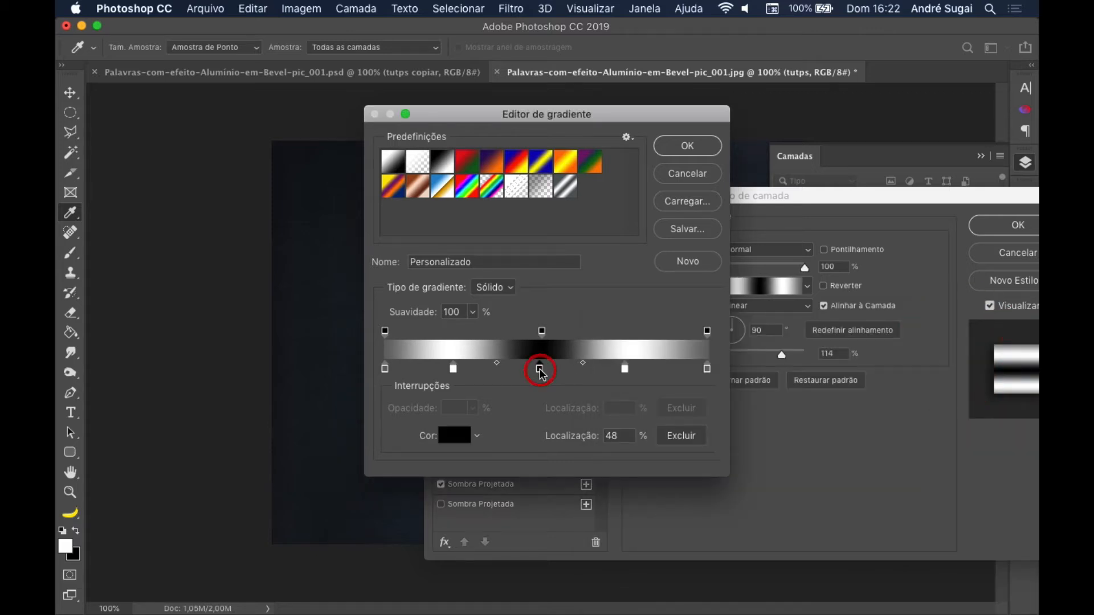
{"action": "double_click", "coordinate": [542, 370]}
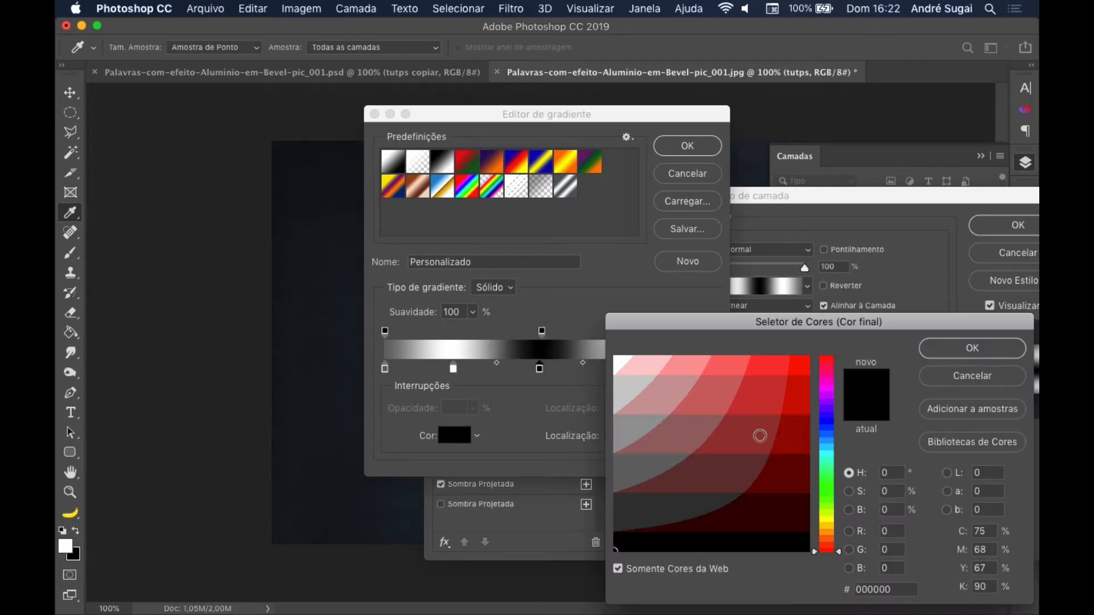
{"action": "left_click_drag", "start_coordinate": [734, 321], "coordinate": [734, 235]}
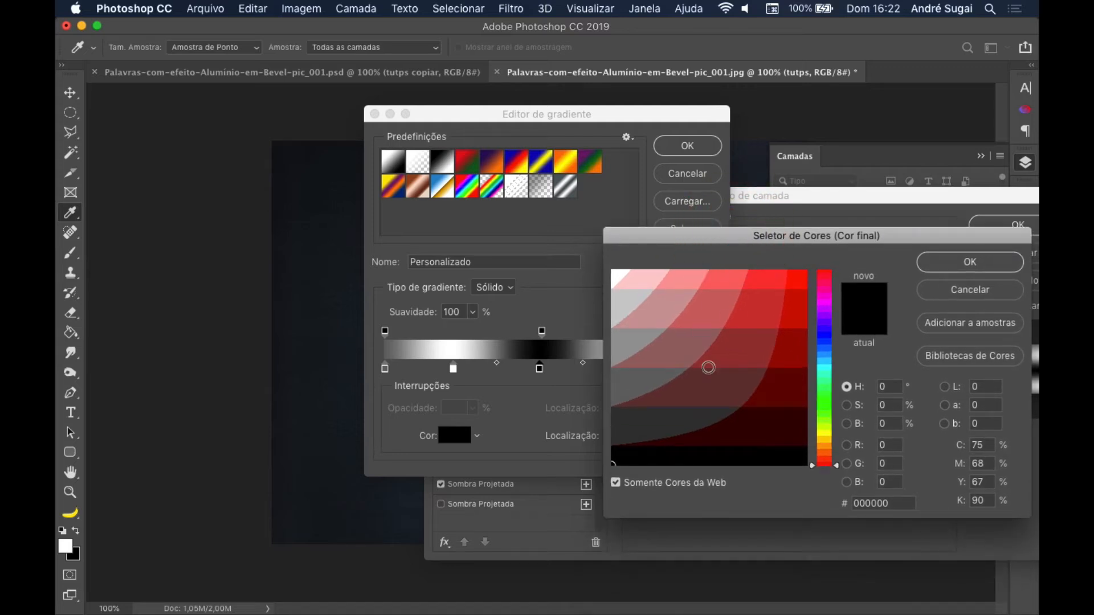
{"action": "left_click", "coordinate": [616, 484]}
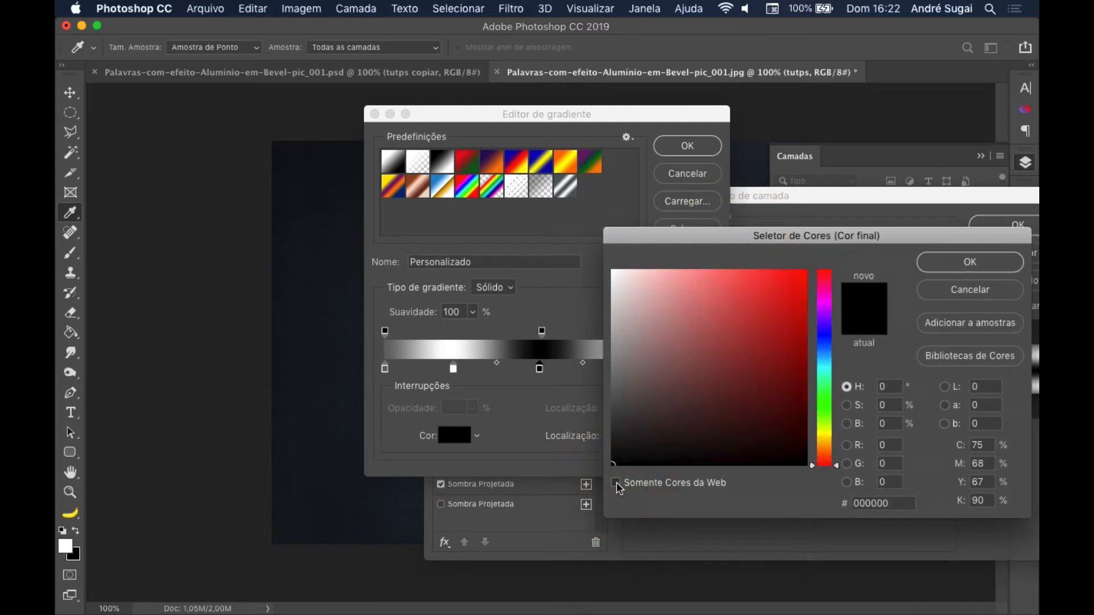
{"action": "left_click", "coordinate": [616, 484]}
{"action": "left_click_drag", "start_coordinate": [670, 244], "coordinate": [725, 312]}
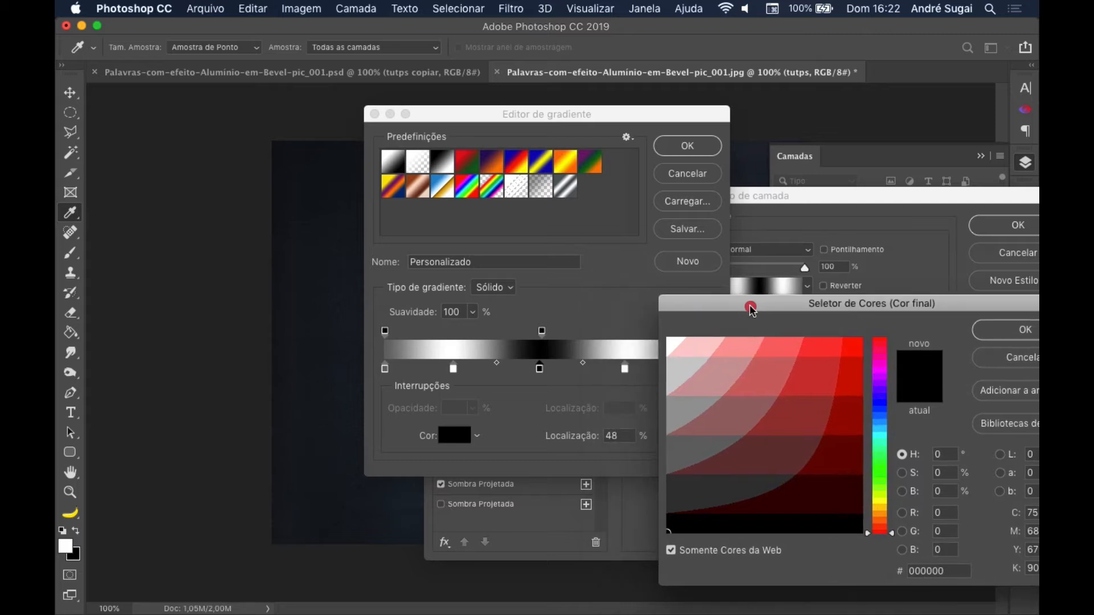
{"action": "left_click", "coordinate": [684, 455]}
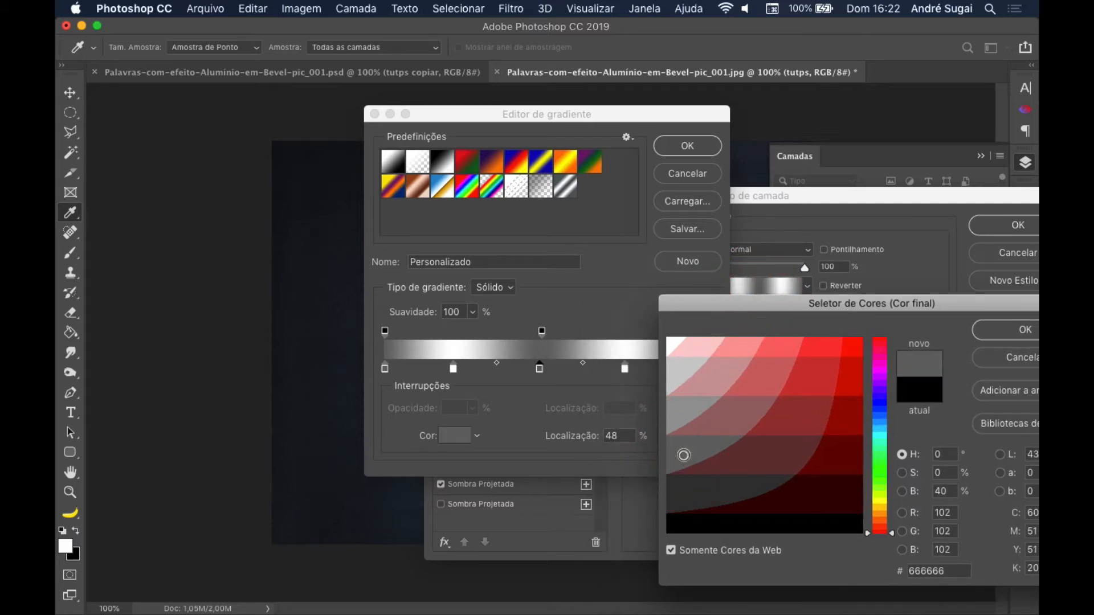
{"action": "left_click", "coordinate": [1009, 337]}
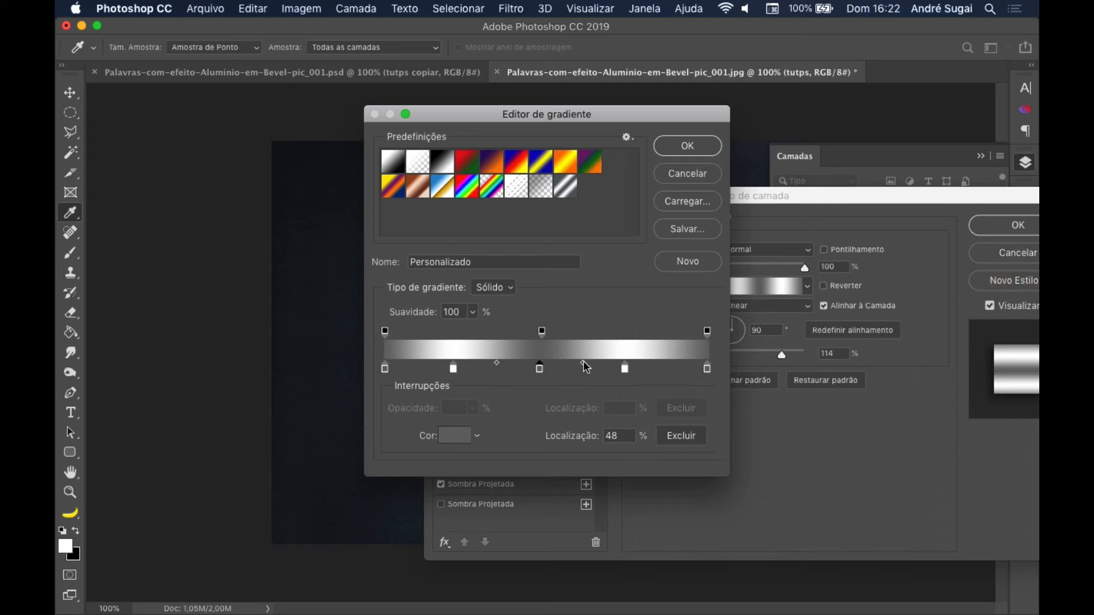
- Shift the midpoints on both sides of the middle grey stop towards the white stops, one to 76%, and accept the gradient
{"action": "left_click_drag", "start_coordinate": [584, 362], "coordinate": [604, 364]}
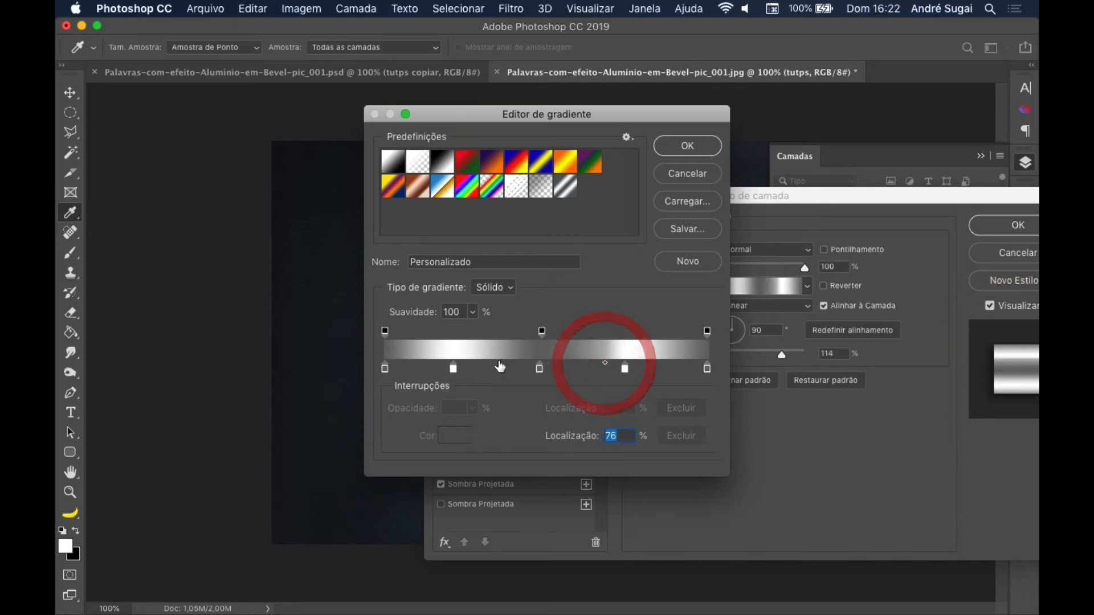
{"action": "left_click", "coordinate": [540, 369]}
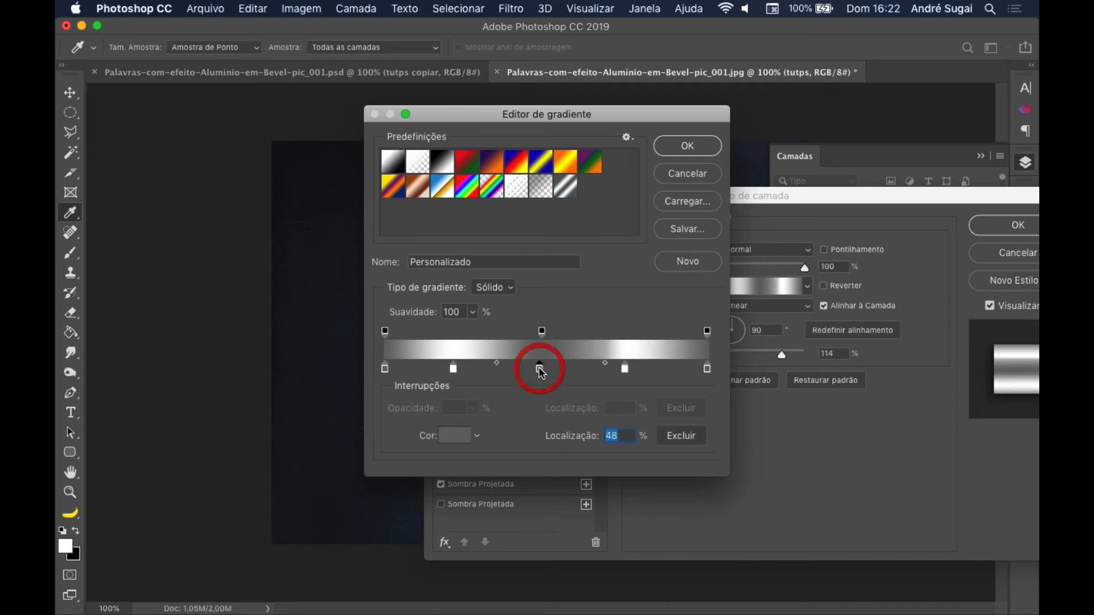
{"action": "left_click", "coordinate": [485, 368]}
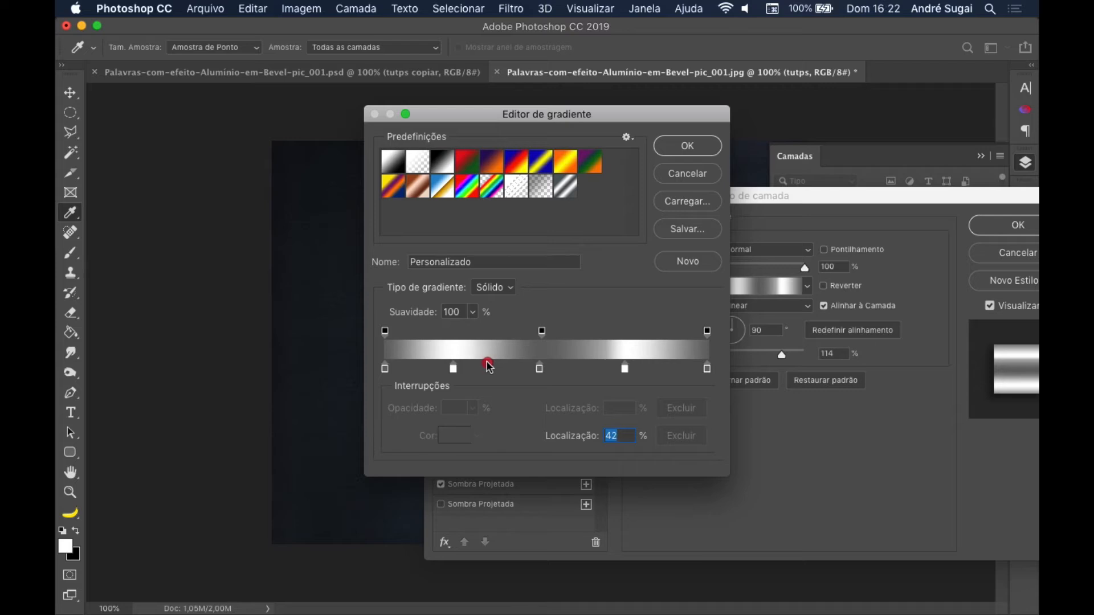
{"action": "left_click", "coordinate": [540, 370]}
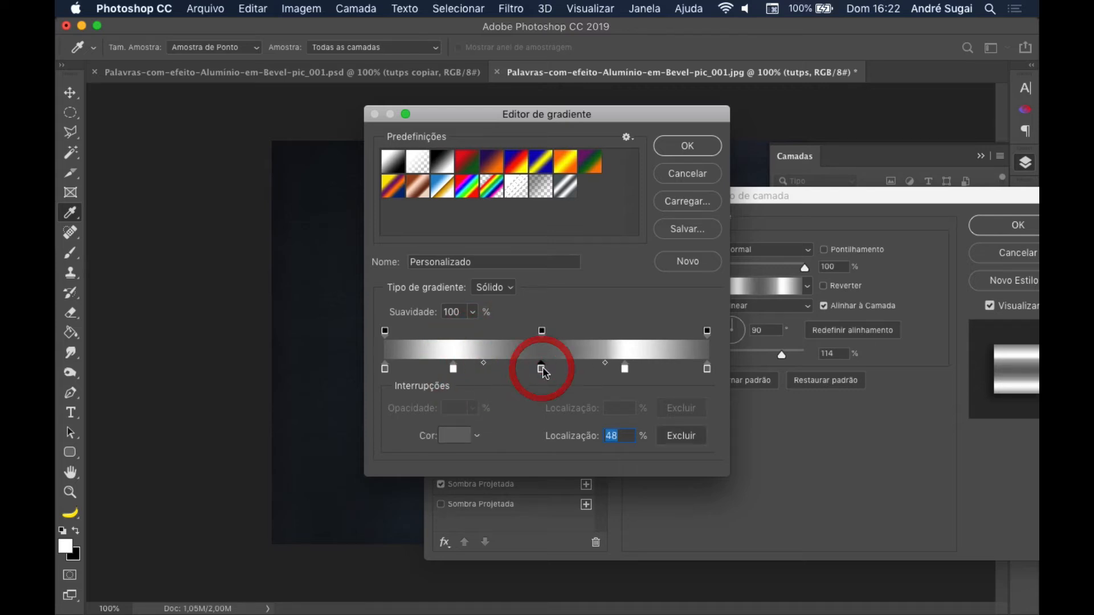
{"action": "left_click", "coordinate": [687, 149]}
- Check the Gradient Overlay settings against the web tutorial in Brave, and set the overlay's scale to 90% in Photoshop
{"action": "left_click_drag", "start_coordinate": [860, 200], "coordinate": [911, 220]}
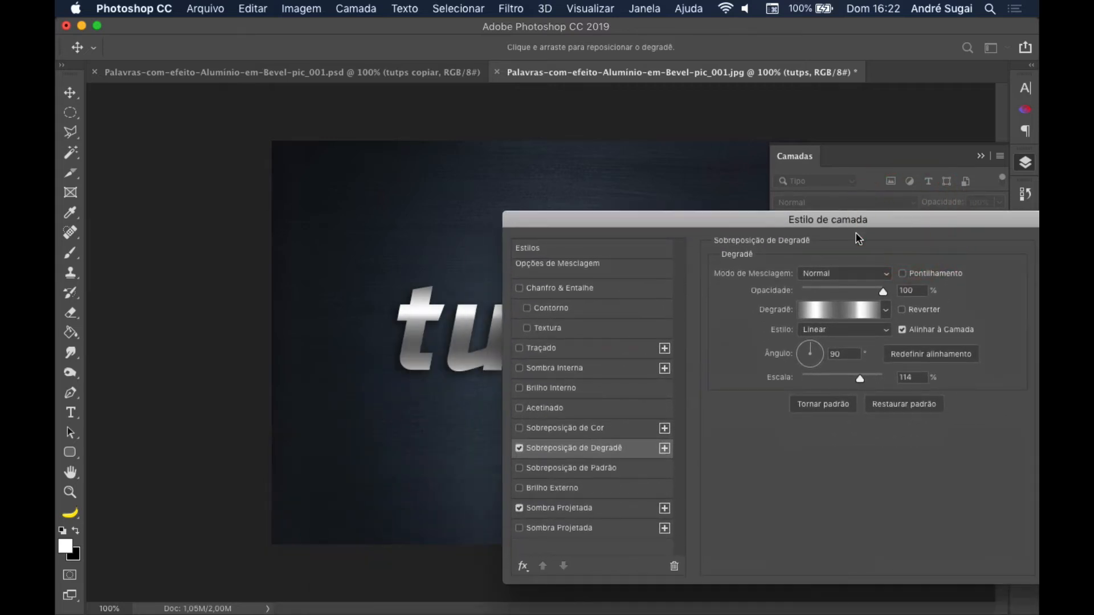
{"action": "key", "text": "alt+Tab"}
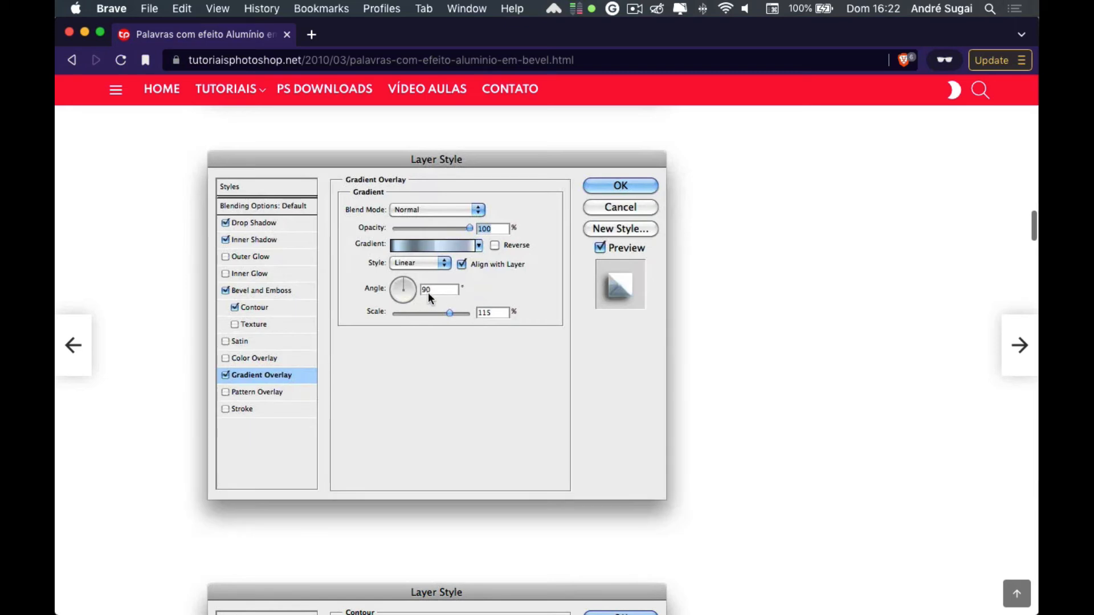
{"action": "key", "text": "alt+Tab"}
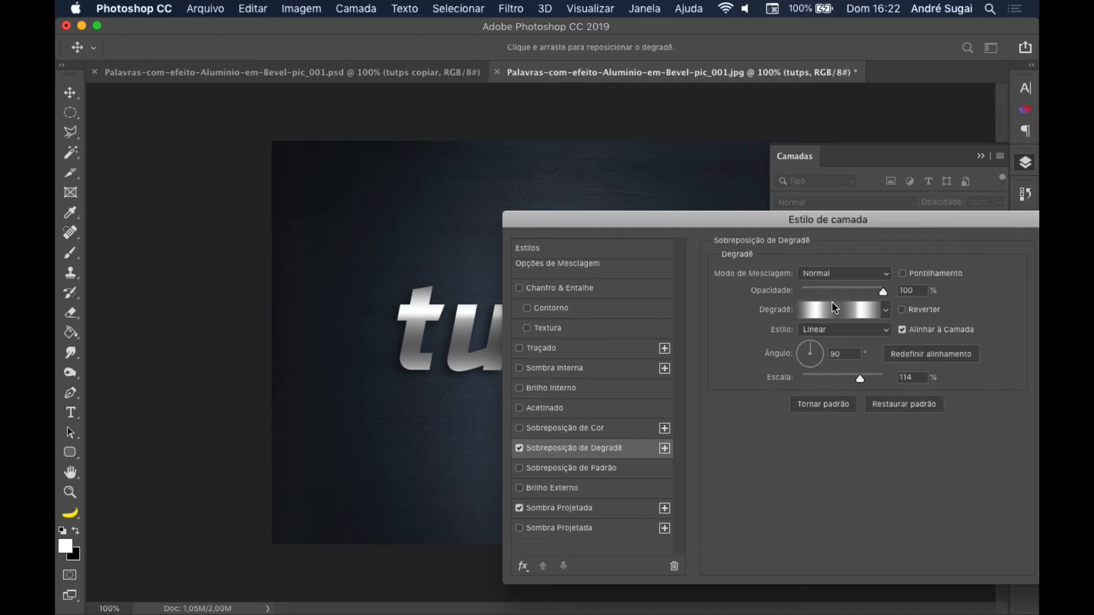
{"action": "left_click_drag", "start_coordinate": [775, 217], "coordinate": [892, 196]}
{"action": "mouse_move", "coordinate": [977, 357]}
{"action": "left_mouse_down"}
{"action": "mouse_move", "coordinate": [934, 357]}
{"action": "mouse_move", "coordinate": [987, 359]}
{"action": "mouse_move", "coordinate": [962, 359]}
{"action": "left_mouse_up"}
{"action": "left_click_drag", "start_coordinate": [849, 201], "coordinate": [579, 183]}
- Review the tutorial's Contour and Bevel and Emboss settings in Brave, and enable Chanfro & Entalhe on the text layer in Photoshop
{"action": "key", "text": "alt+Left"}
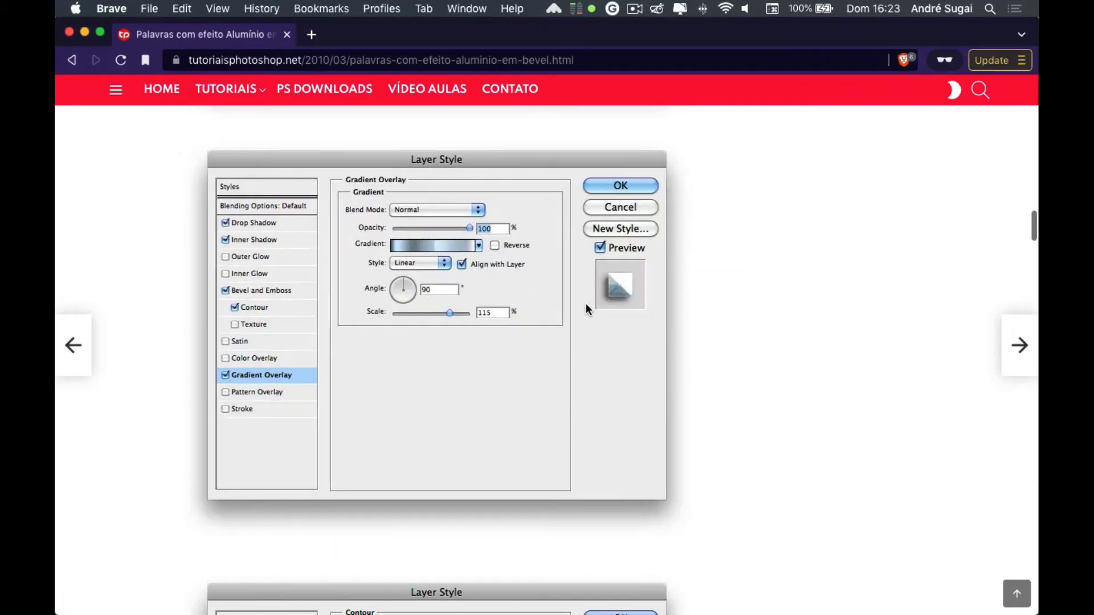
{"action": "scroll", "coordinate": [585, 303], "scroll_direction": "down", "scroll_amount": 7}
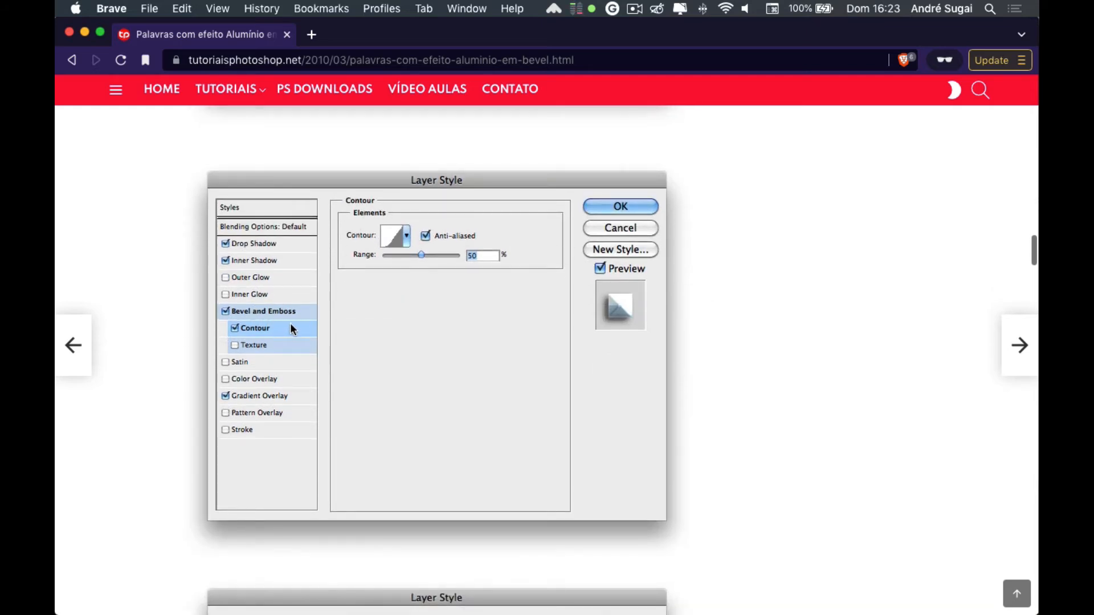
{"action": "scroll", "coordinate": [290, 324], "scroll_direction": "down", "scroll_amount": 5}
{"action": "scroll", "coordinate": [351, 372], "scroll_direction": "down", "scroll_amount": 2}
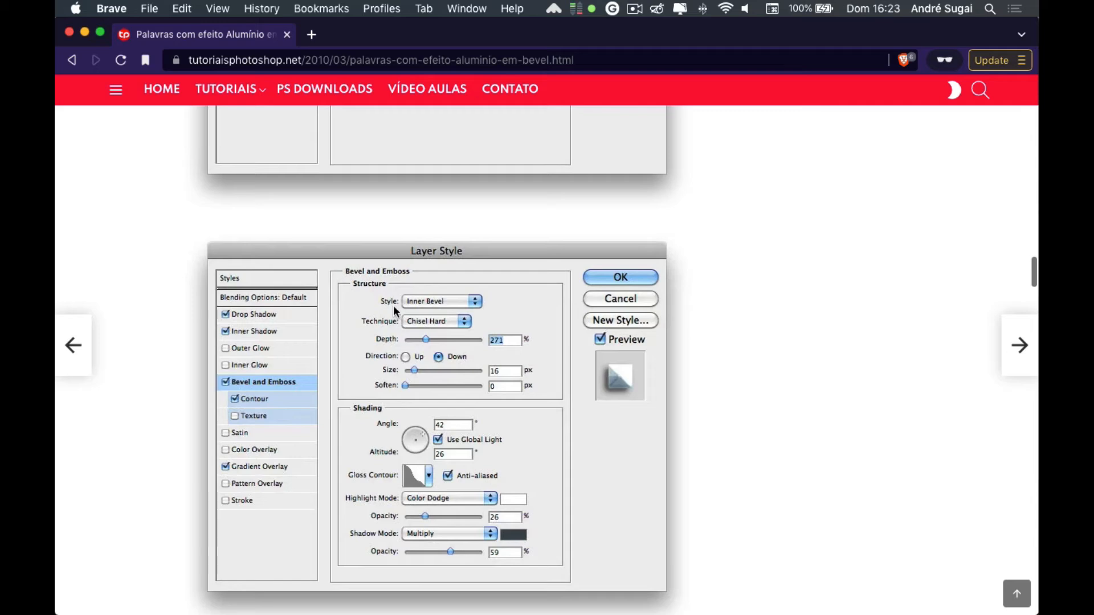
{"action": "key", "text": "alt+Tab"}
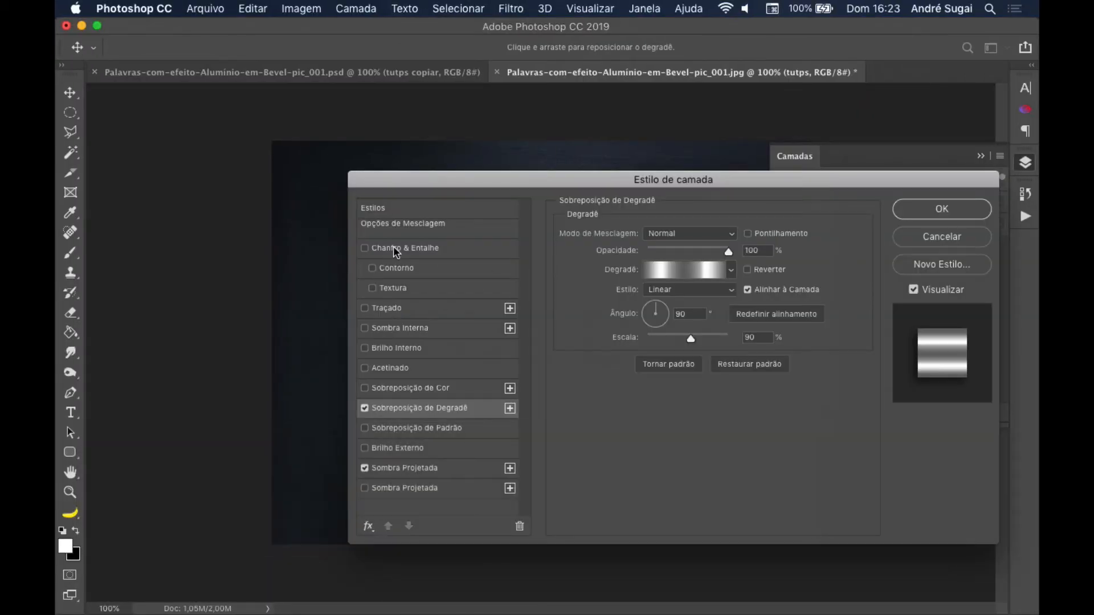
{"action": "left_click", "coordinate": [394, 250]}
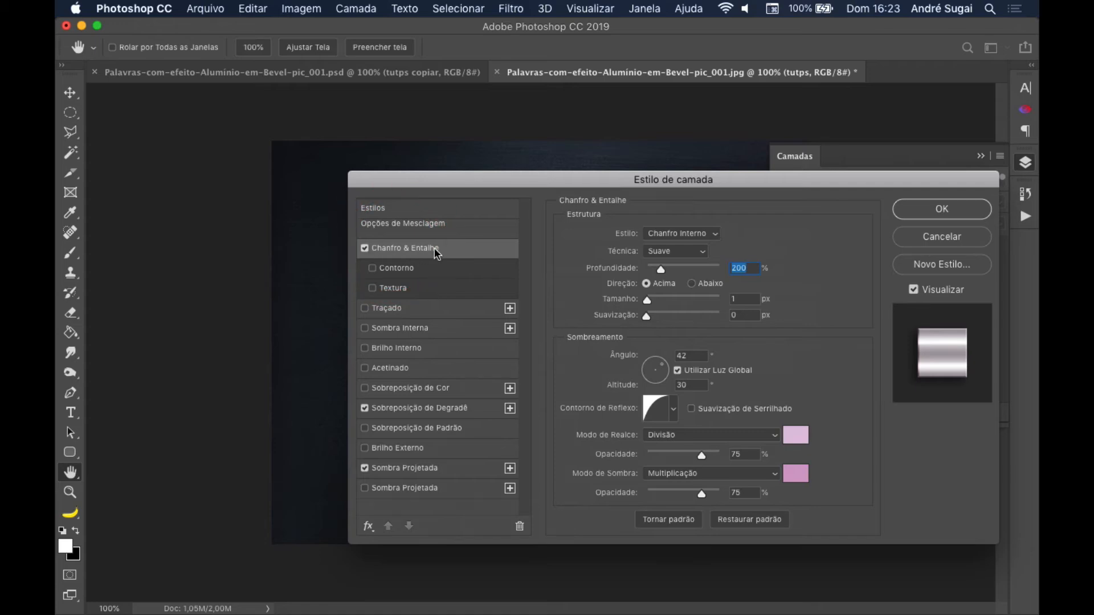
- Following the tutorial in Brave, keep the bevel style at Chanfro Interno and set its technique to Cinzel Sólido in Photoshop
{"action": "key", "text": "alt+Tab"}
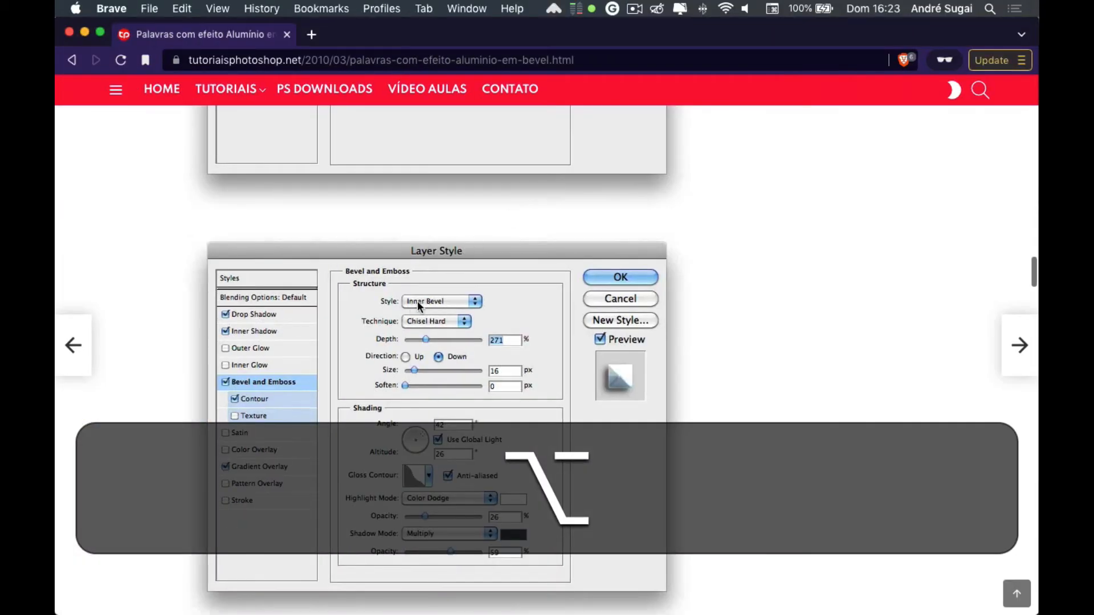
{"action": "key", "text": "alt+Right"}
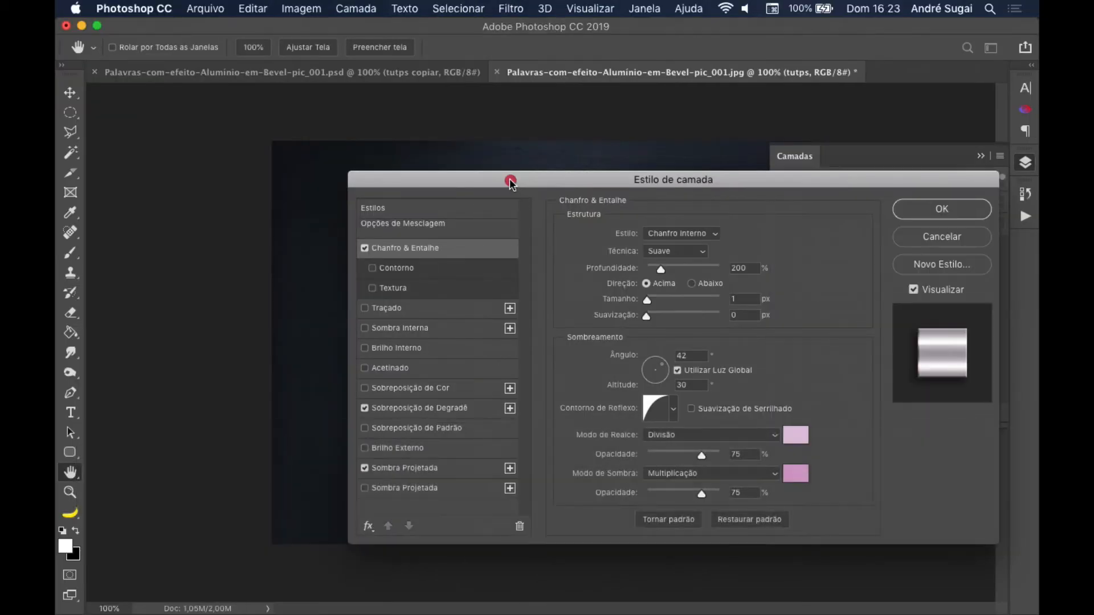
{"action": "left_click_drag", "start_coordinate": [510, 181], "coordinate": [675, 165]}
{"action": "left_click", "coordinate": [861, 217]}
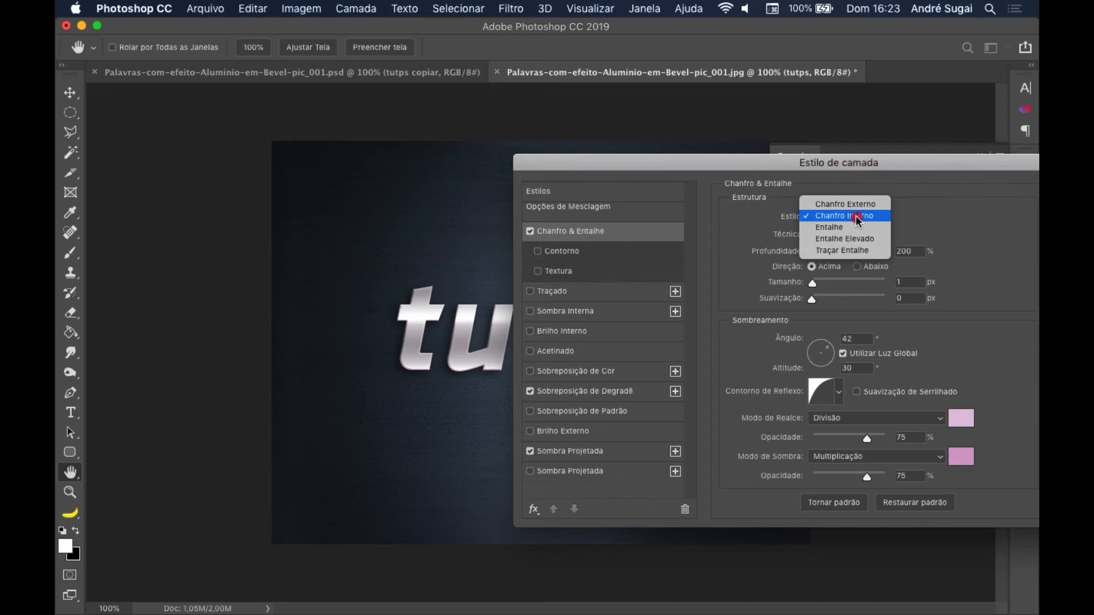
{"action": "left_click", "coordinate": [856, 217]}
{"action": "key", "text": "alt+Left"}
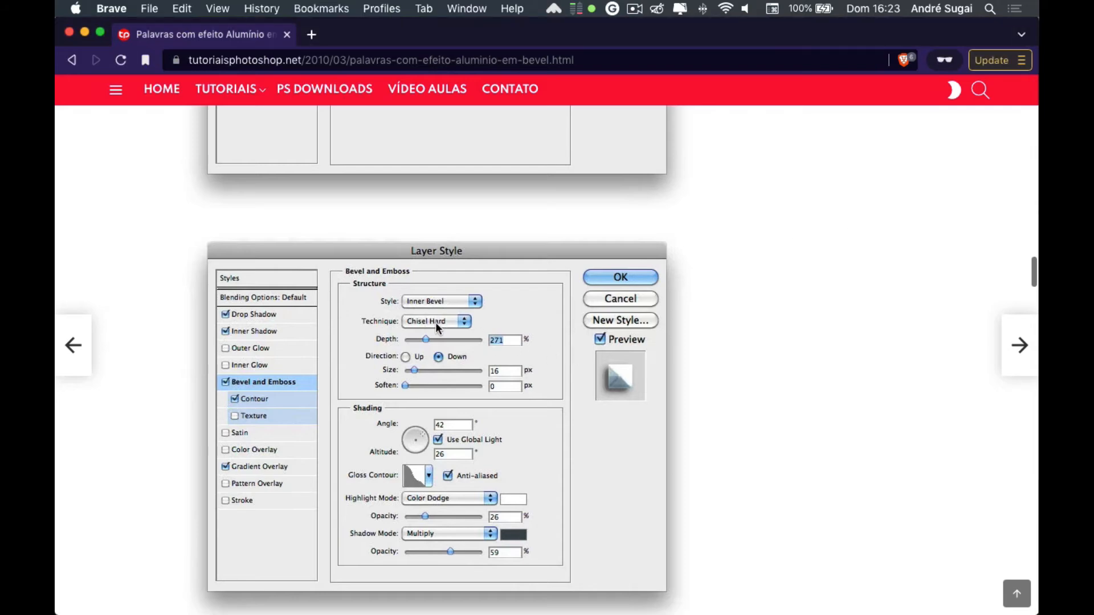
{"action": "key", "text": "alt+Right"}
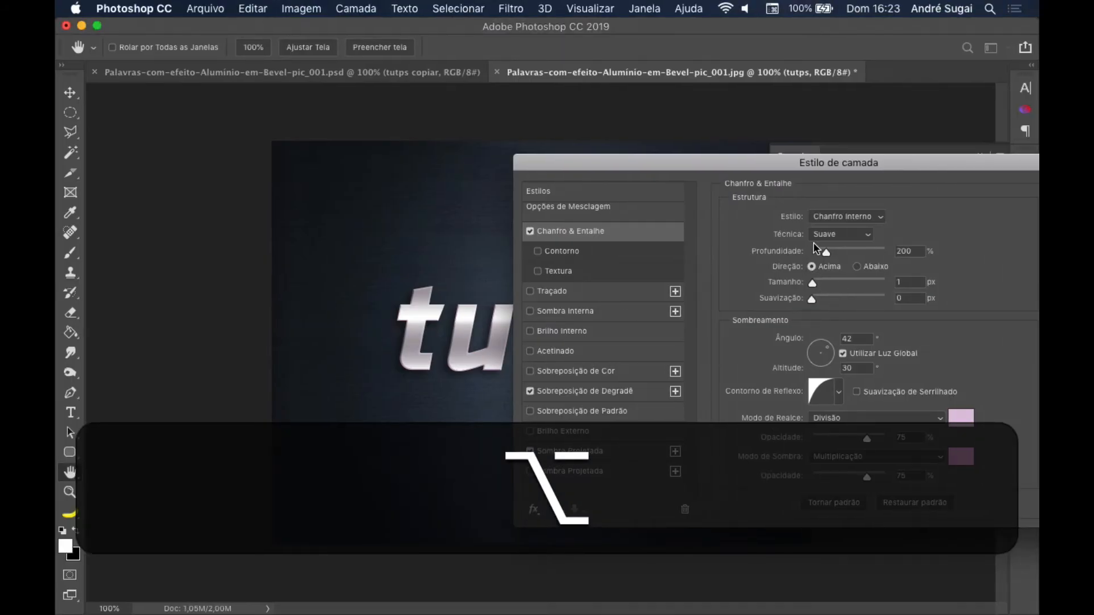
{"action": "left_click", "coordinate": [843, 234]}
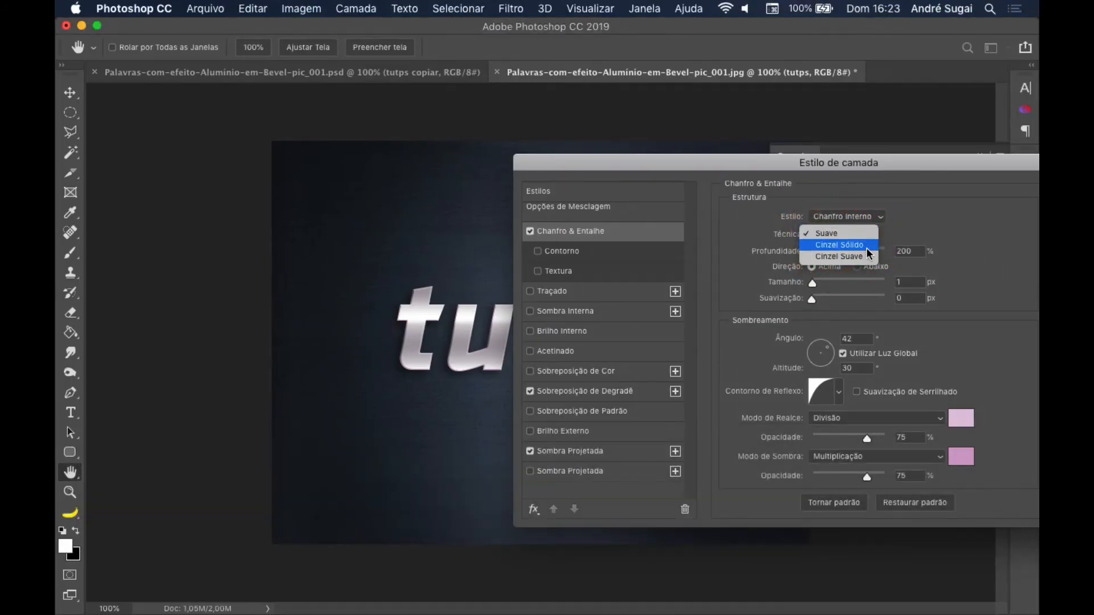
{"action": "left_click", "coordinate": [866, 248]}
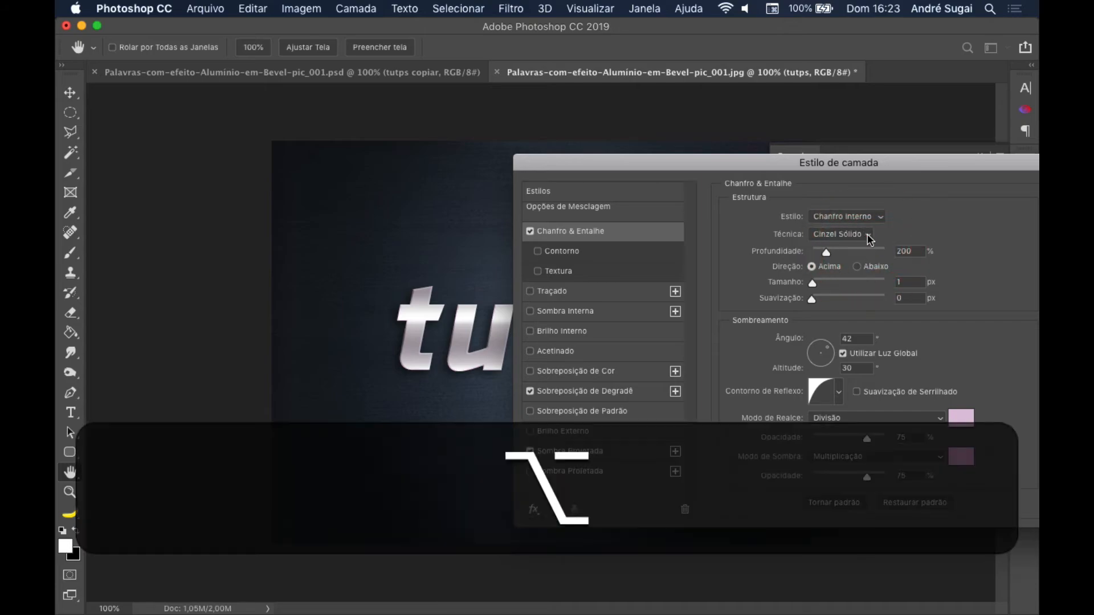
- Check the bevel depth in the Brave tutorial and set the depth to 272% in Photoshop
{"action": "key", "text": "alt+Left"}
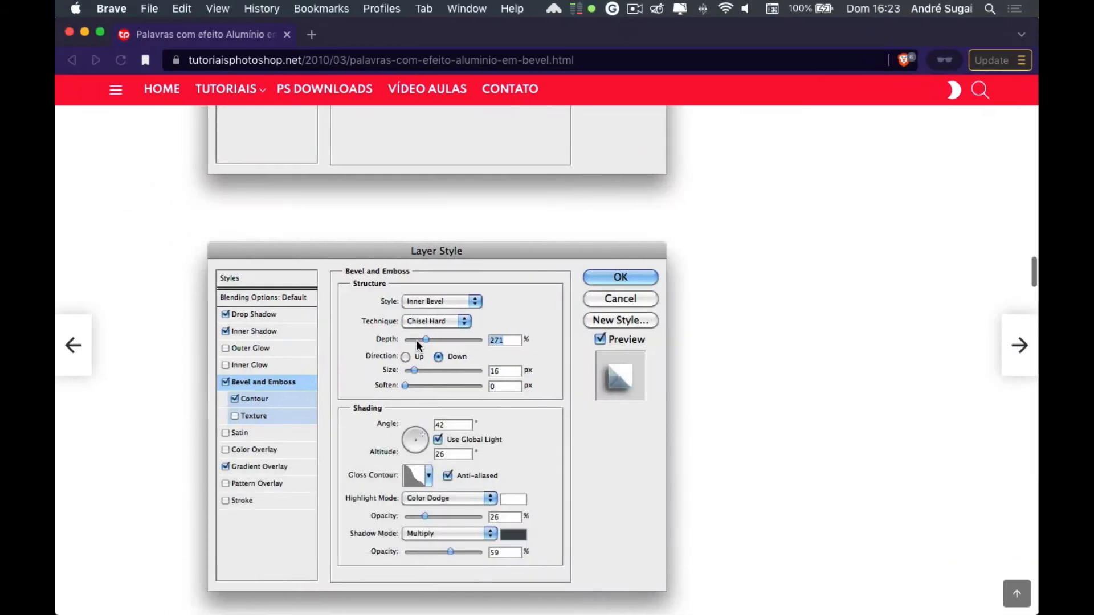
{"action": "key", "text": "alt+Right"}
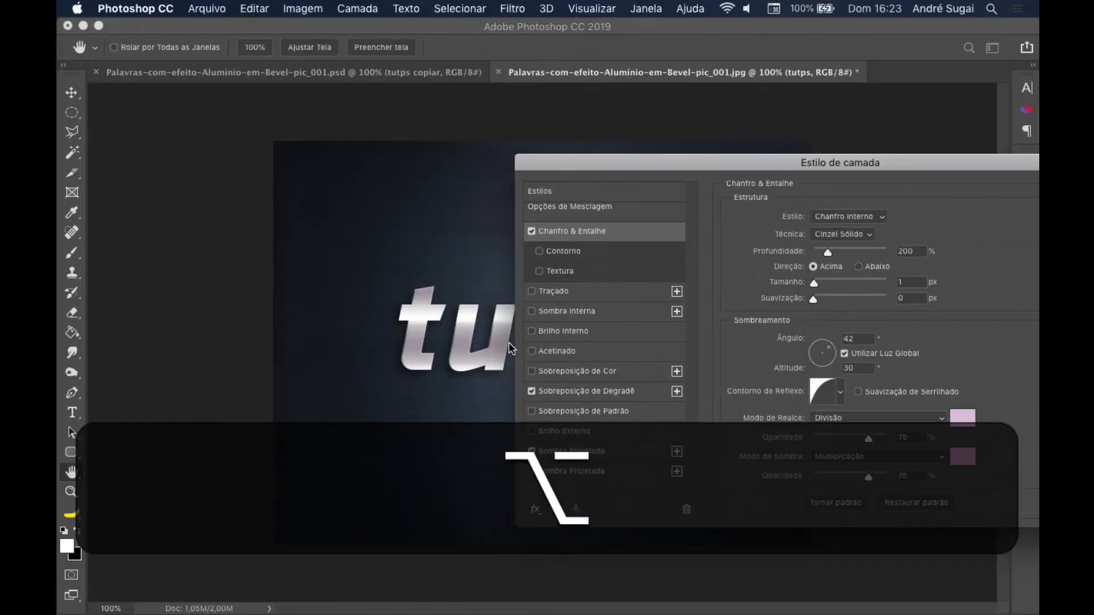
{"action": "mouse_move", "coordinate": [825, 253]}
{"action": "left_mouse_down"}
{"action": "mouse_move", "coordinate": [848, 255]}
{"action": "mouse_move", "coordinate": [831, 252]}
{"action": "left_mouse_up"}
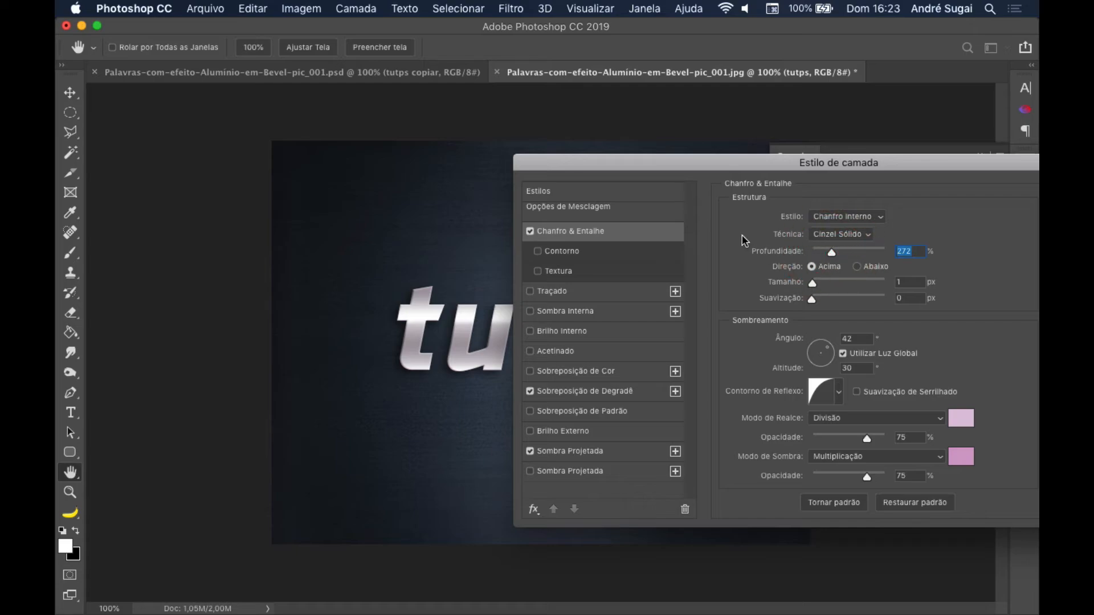
- Set the bevel direction to Abaixo and its size to 18 px in Photoshop, comparing both with the tutorial in Brave
{"action": "key", "text": "alt+Left"}
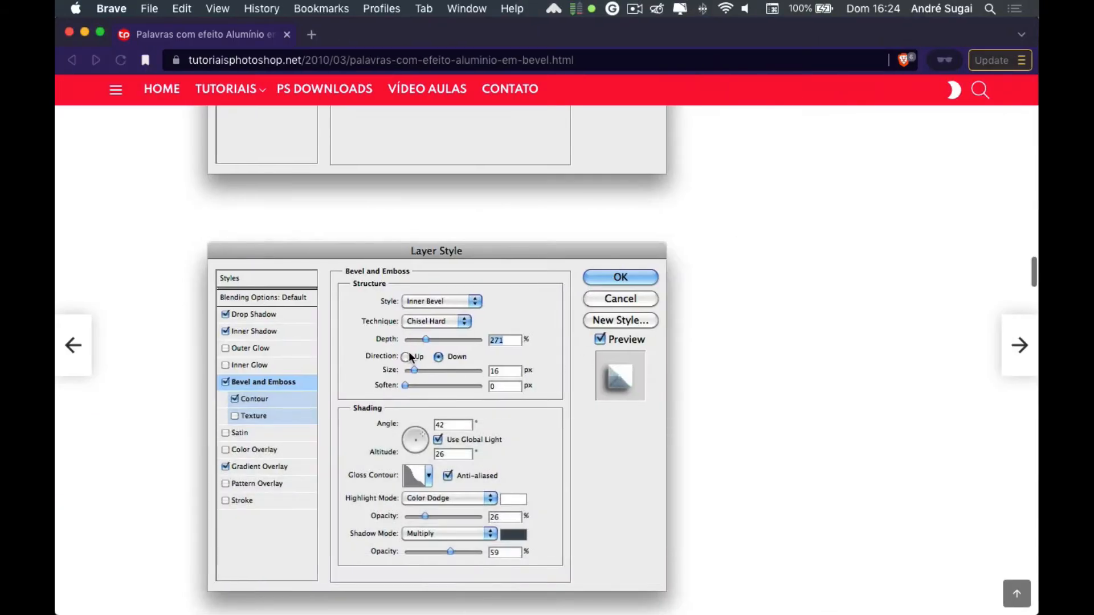
{"action": "left_click", "coordinate": [434, 366]}
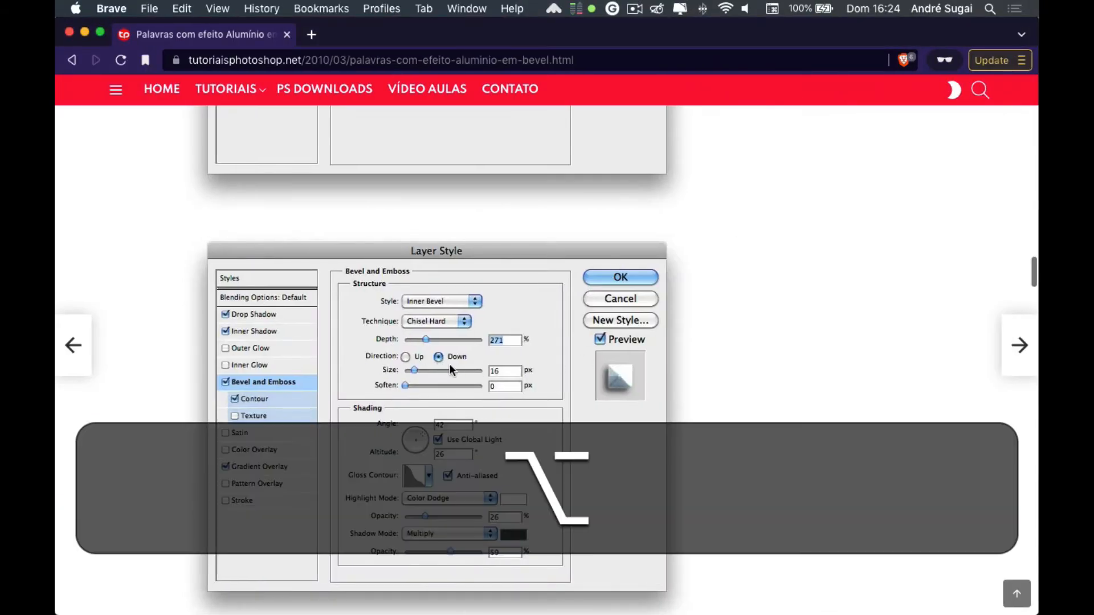
{"action": "key", "text": "alt+Right"}
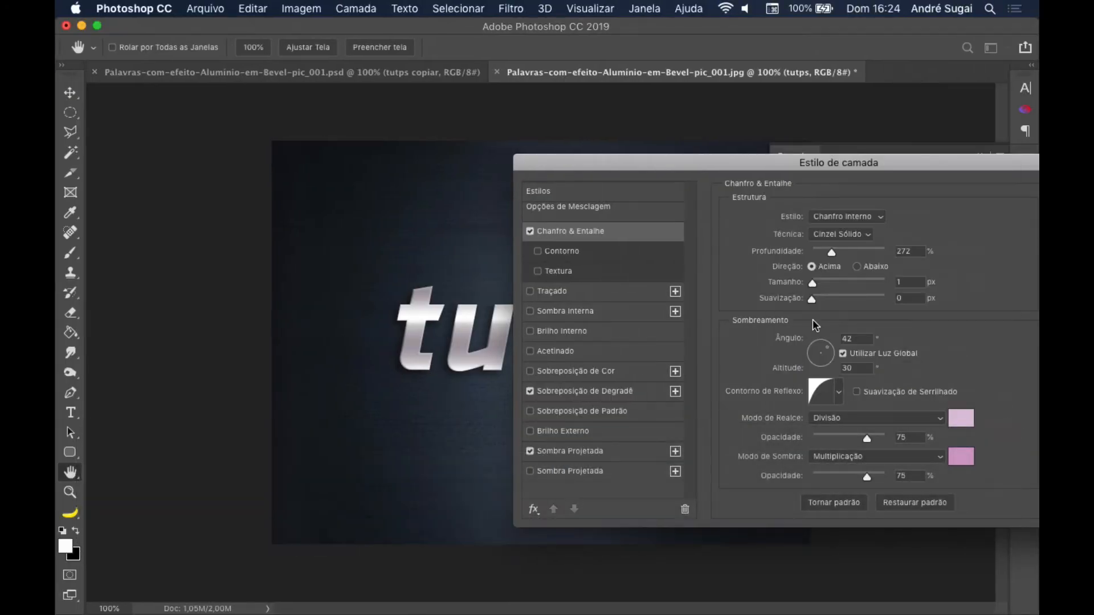
{"action": "left_click", "coordinate": [858, 268]}
{"action": "left_click_drag", "start_coordinate": [813, 283], "coordinate": [825, 286]}
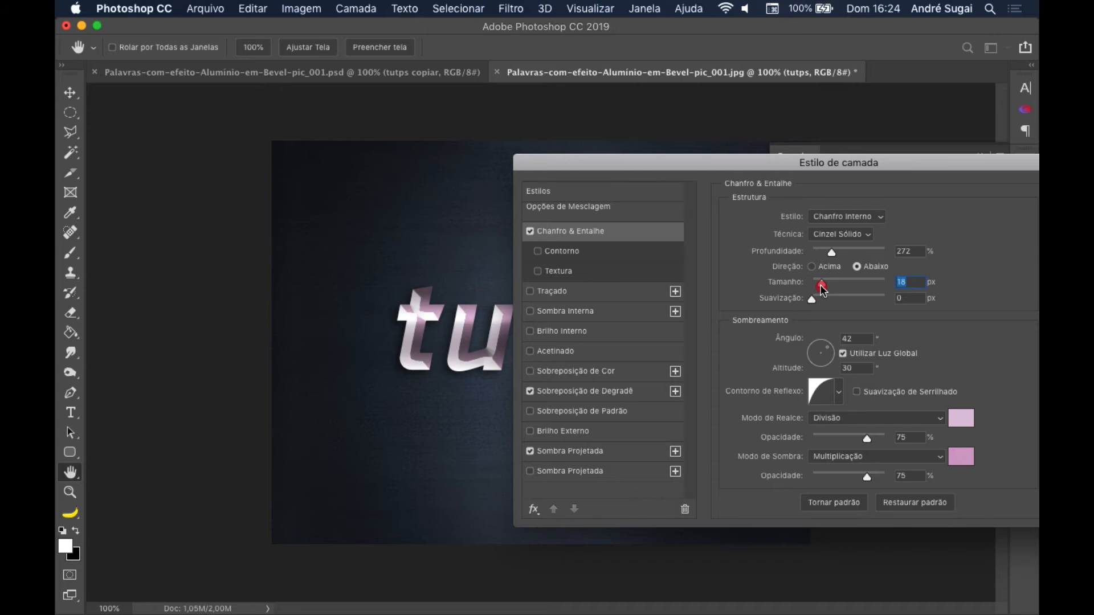
{"action": "key", "text": "alt+Left"}
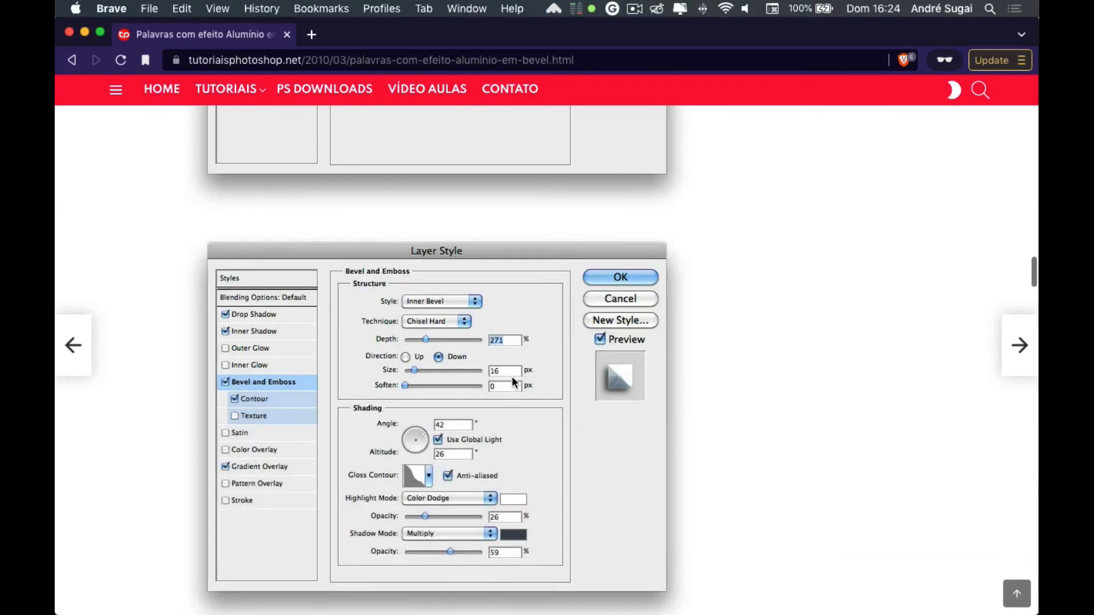
{"action": "key", "text": "alt+Right"}
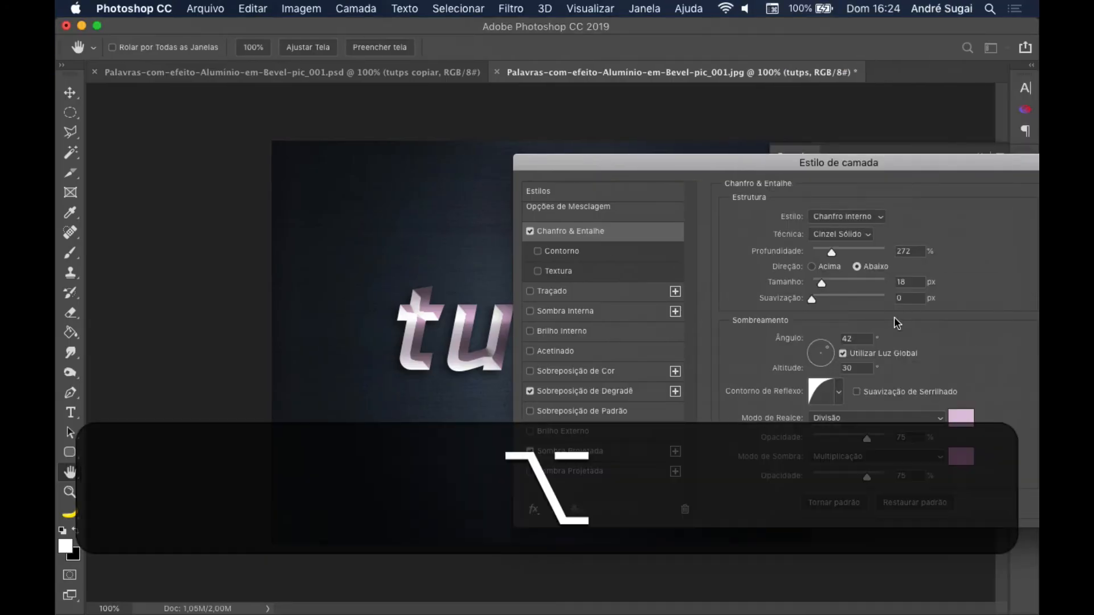
- Check the bevel angle and altitude in the Brave tutorial and set the altitude to 26° in Photoshop
{"action": "key", "text": "alt+Left"}
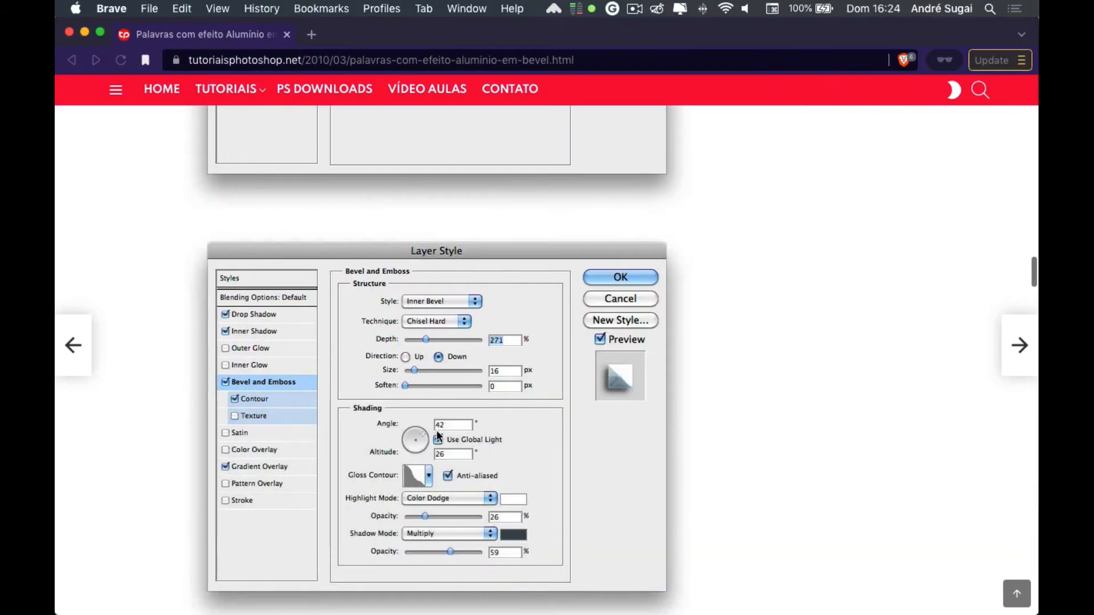
{"action": "key", "text": "alt+Right"}
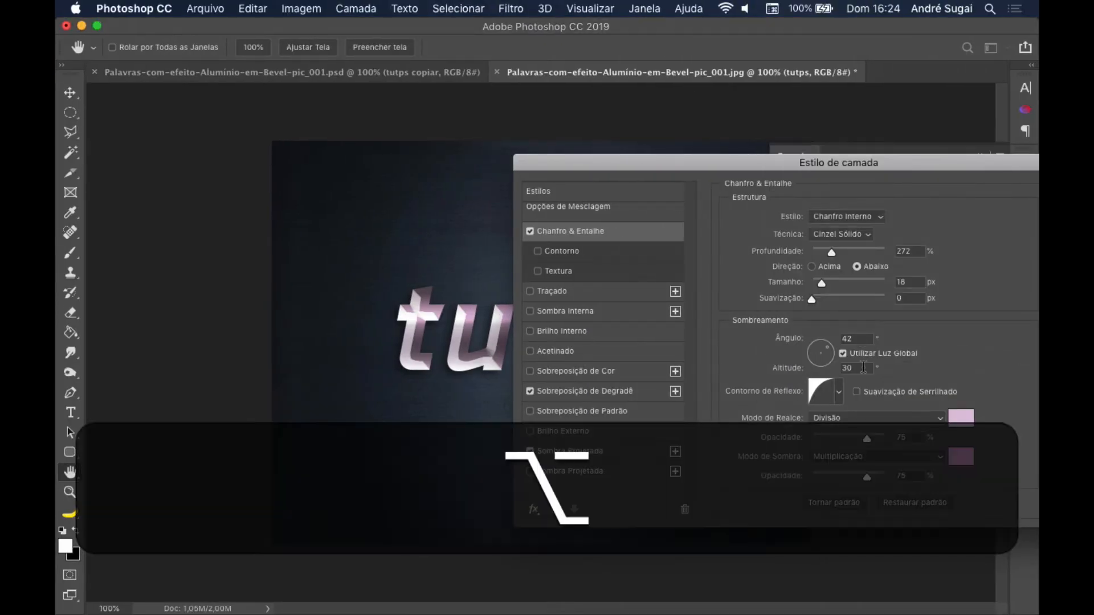
{"action": "key", "text": "alt+Left"}
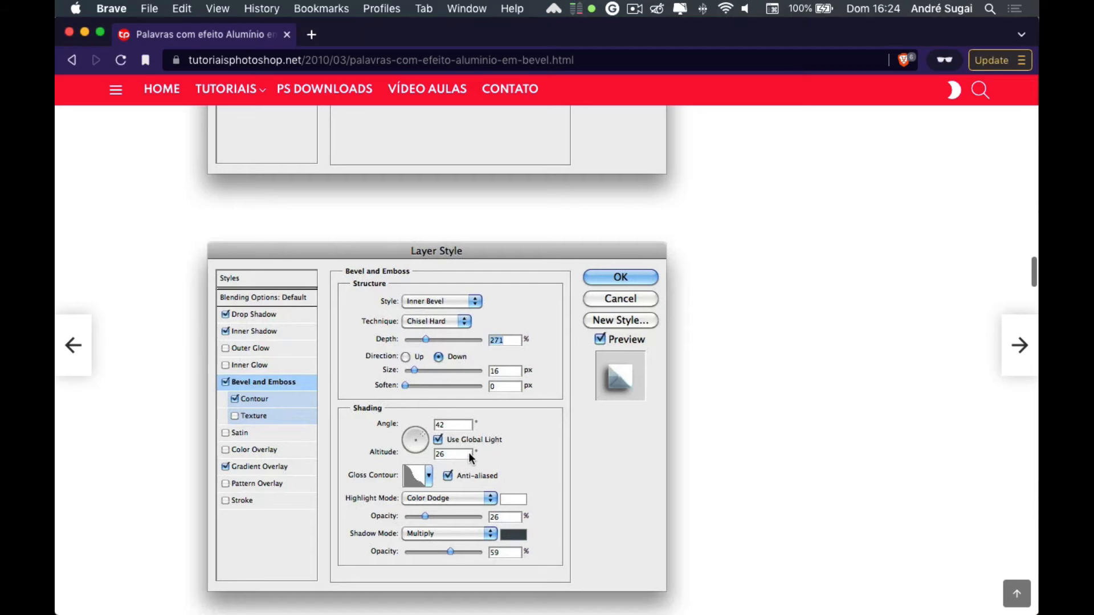
{"action": "key", "text": "alt+Right"}
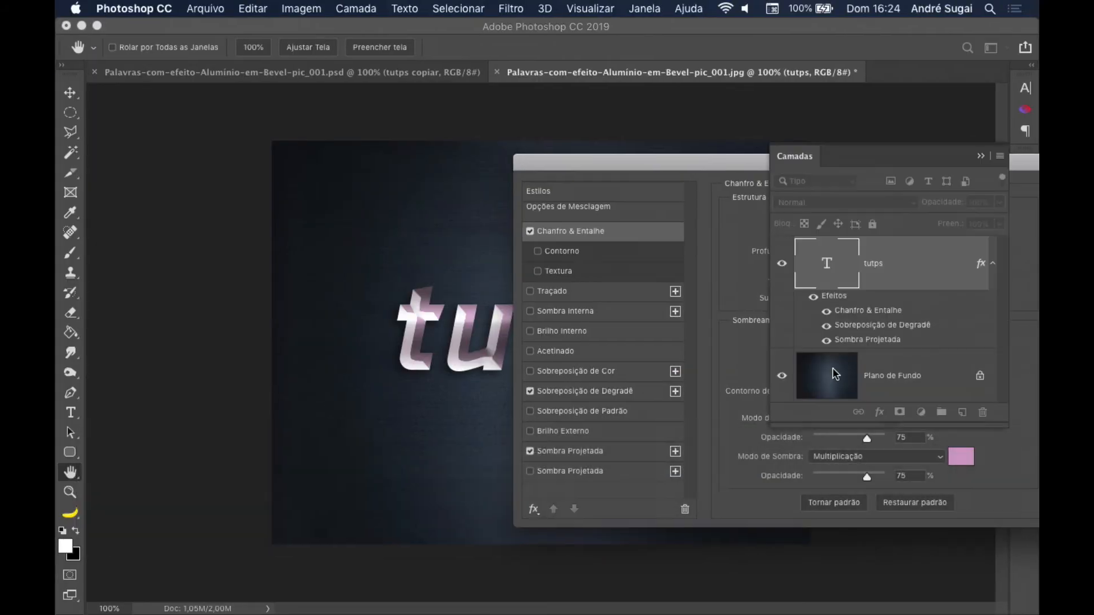
{"action": "double_click", "coordinate": [855, 368]}
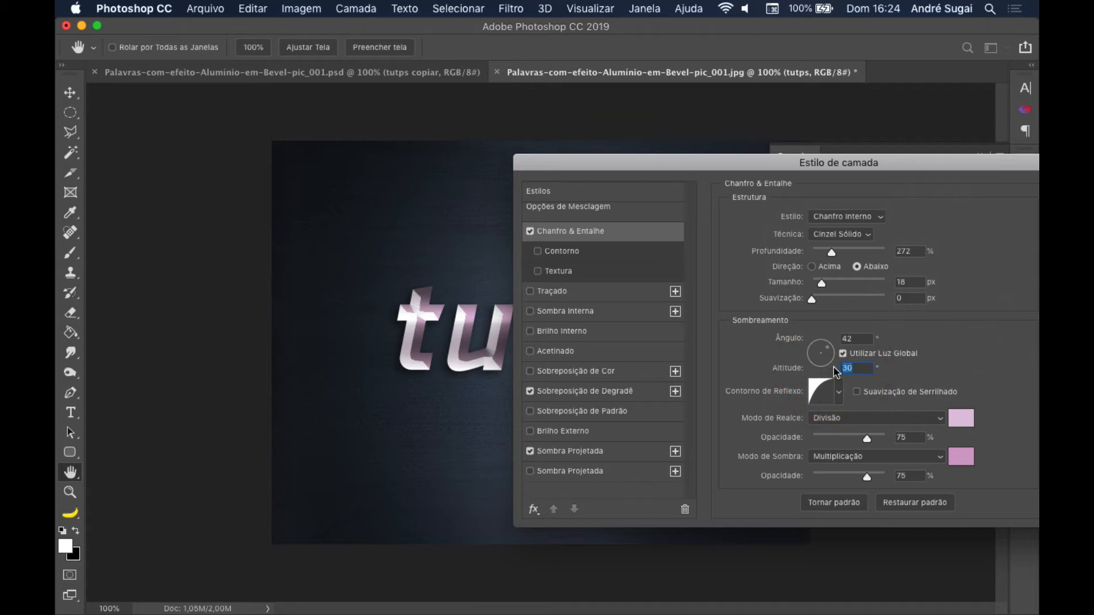
{"action": "type", "text": "26"}
- Compare the gloss contour with the tutorial in Brave and apply the wavy descending preset, fourth in the second row, as Contorno de Reflexo in Photoshop
{"action": "key", "text": "alt+Left"}
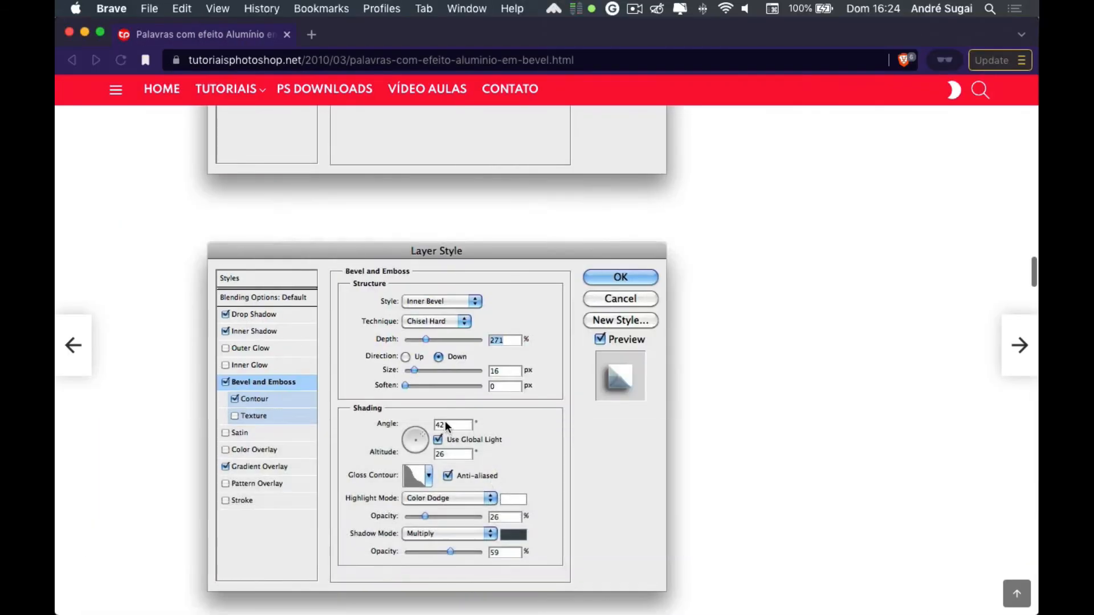
{"action": "left_click", "coordinate": [481, 461]}
{"action": "scroll", "coordinate": [481, 462], "scroll_direction": "down", "scroll_amount": 3}
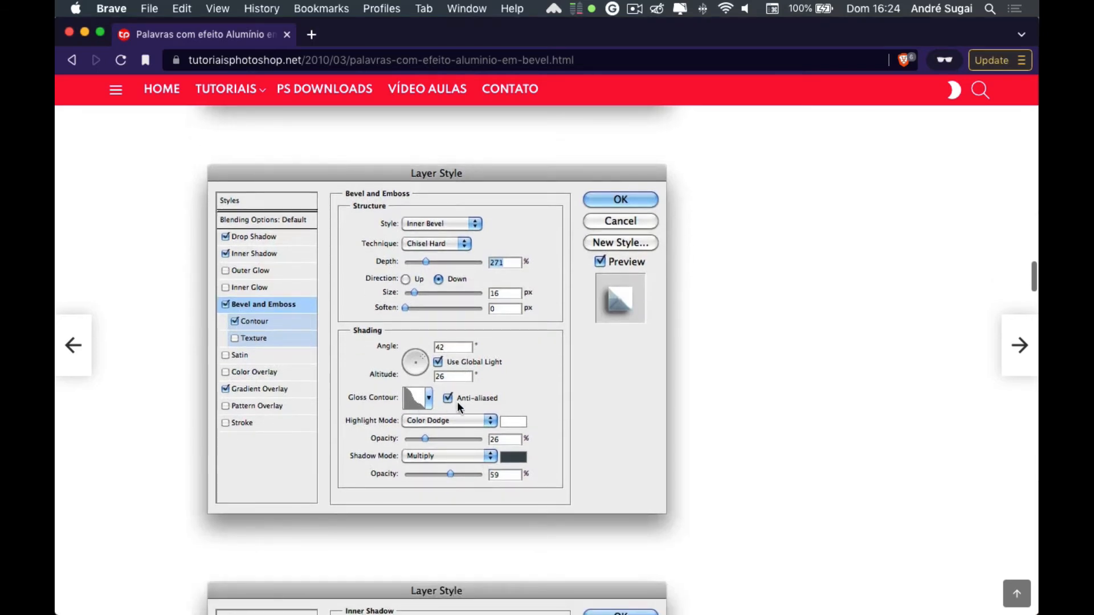
{"action": "key", "text": "alt"}
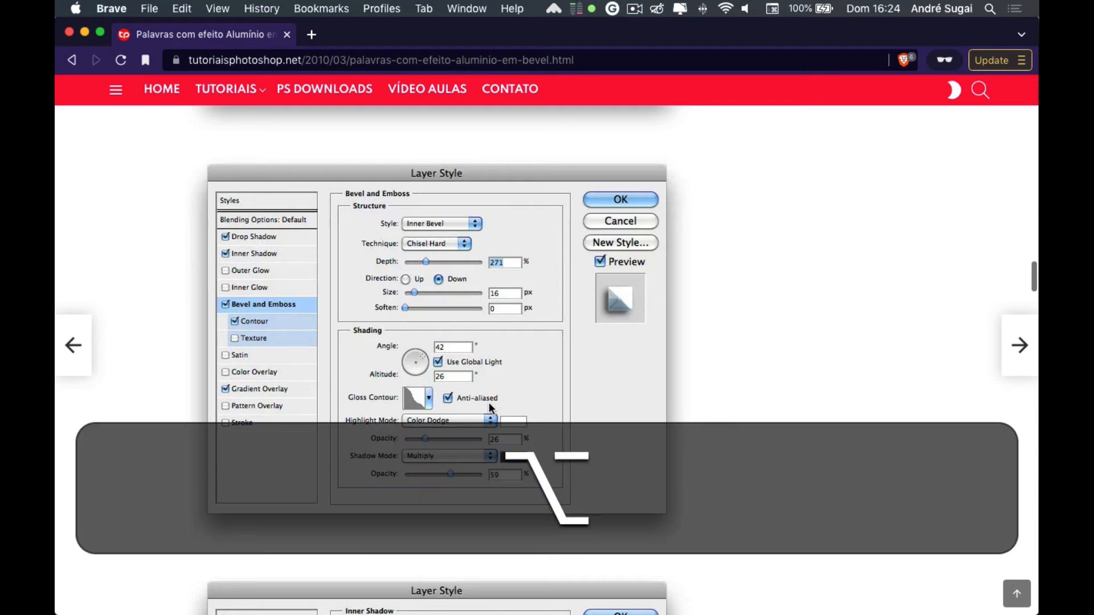
{"action": "key", "text": "alt+Right"}
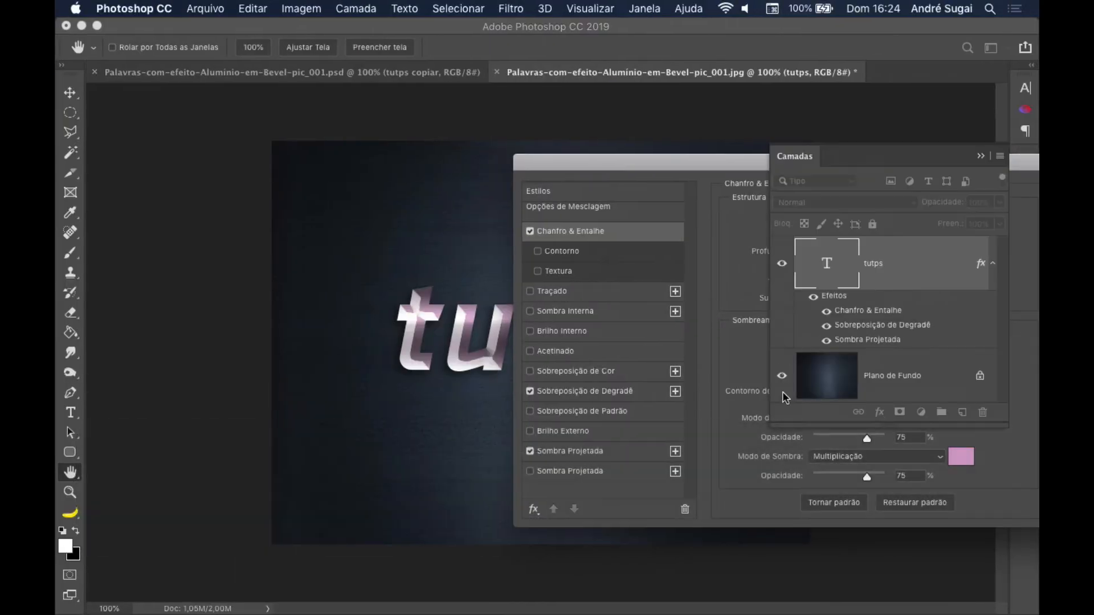
{"action": "left_click", "coordinate": [840, 394]}
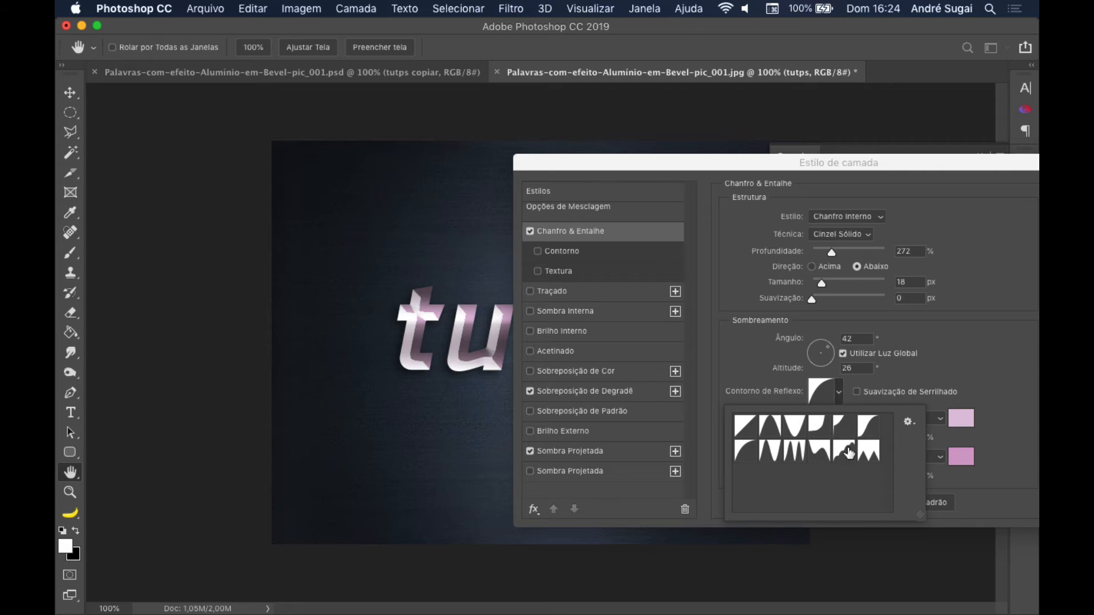
{"action": "key", "text": "alt+Left"}
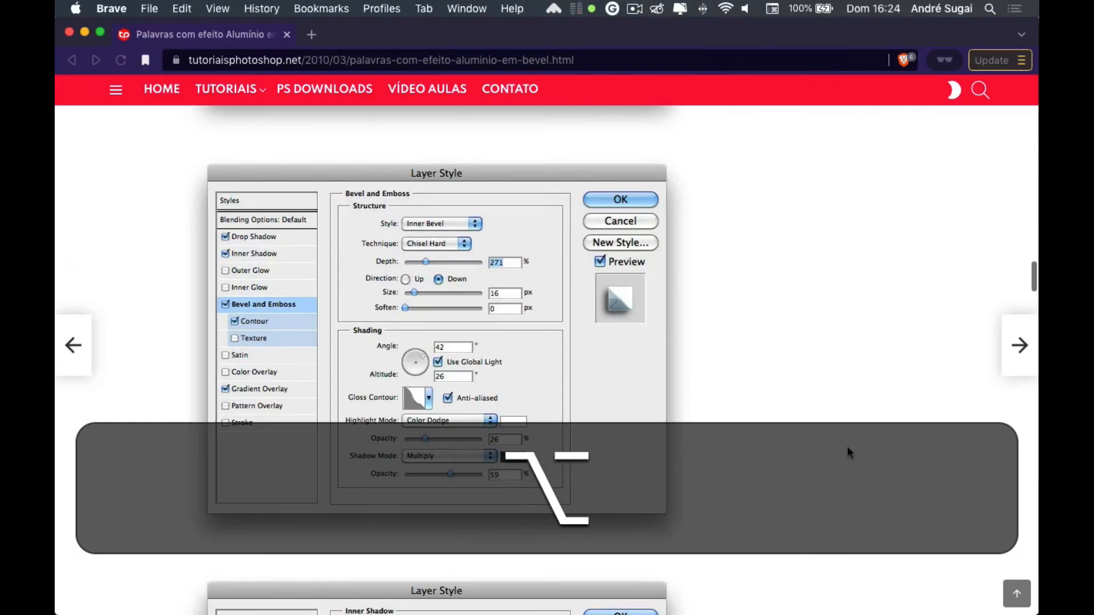
{"action": "key", "text": "alt+Right"}
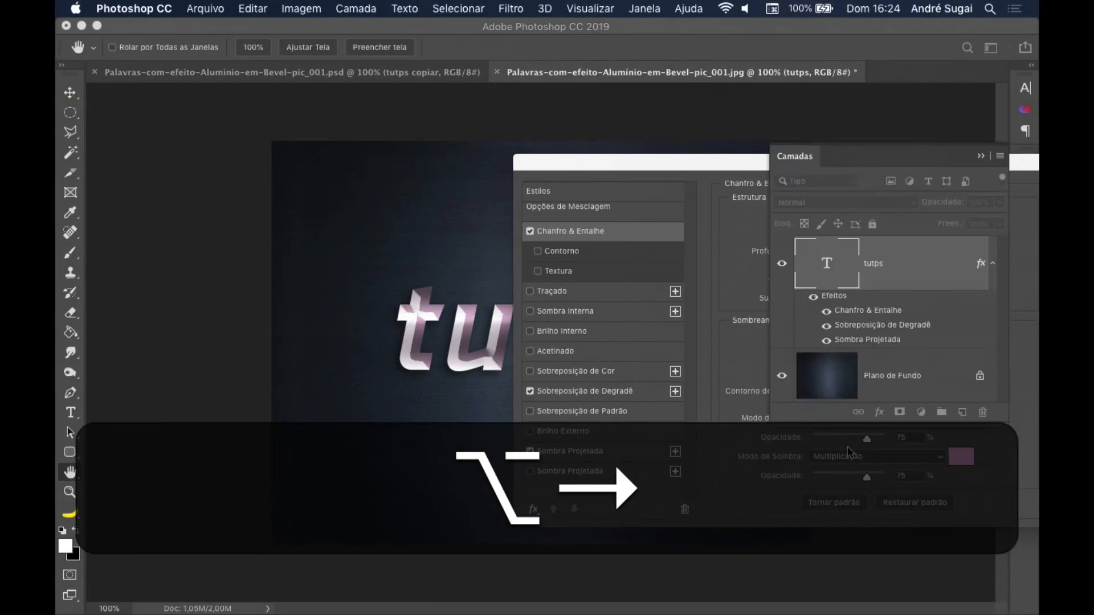
{"action": "left_click", "coordinate": [838, 392]}
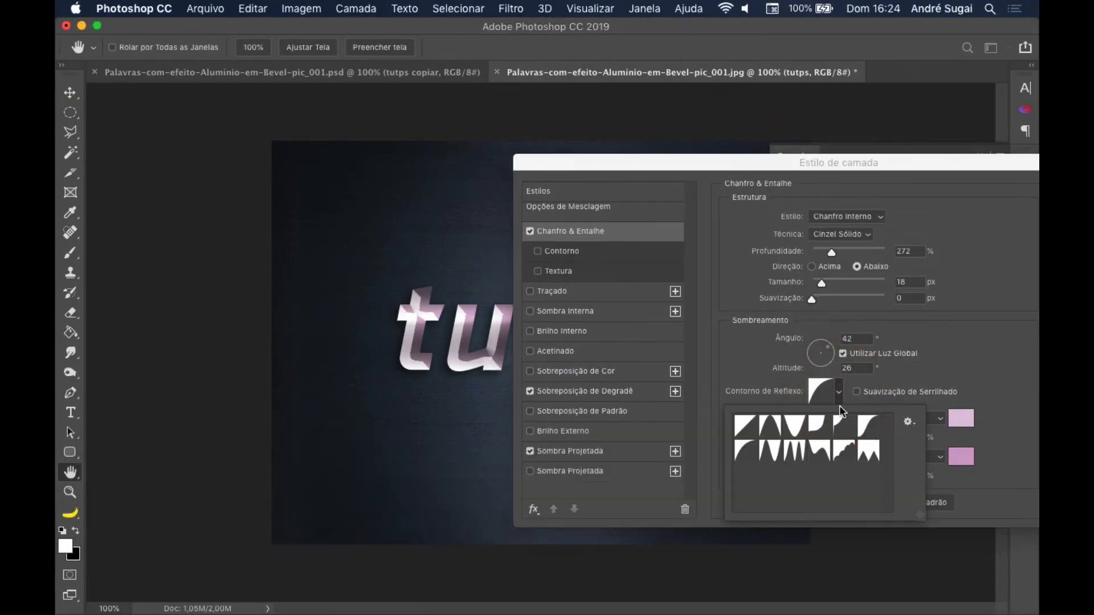
{"action": "left_click", "coordinate": [819, 456]}
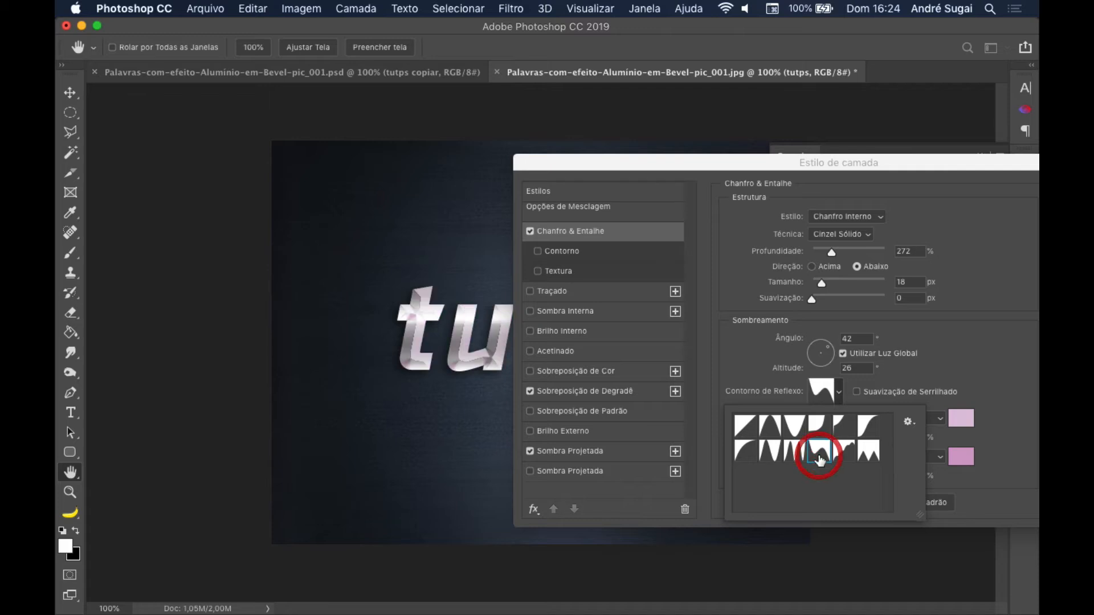
{"action": "left_click", "coordinate": [790, 381]}
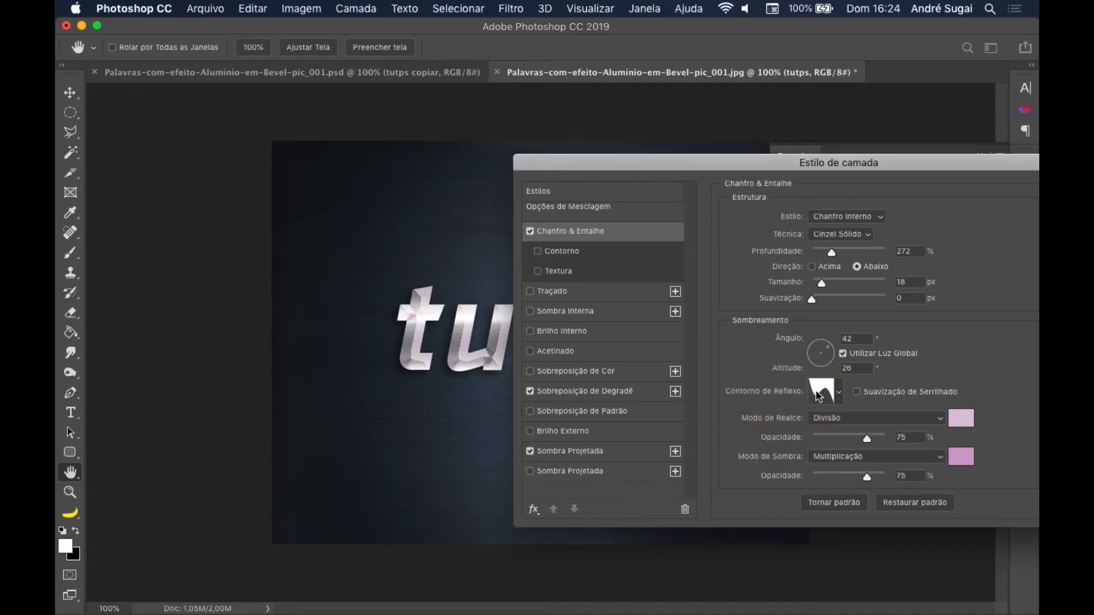
- Reshape the gloss contour into a descending curve like the tutorial's, with points at input 25%, output 72% and about input 41%, output 38%
{"action": "left_click", "coordinate": [822, 391]}
{"action": "left_click_drag", "start_coordinate": [531, 137], "coordinate": [639, 132]}
{"action": "key", "text": "alt"}
{"action": "key", "text": "alt+Left"}
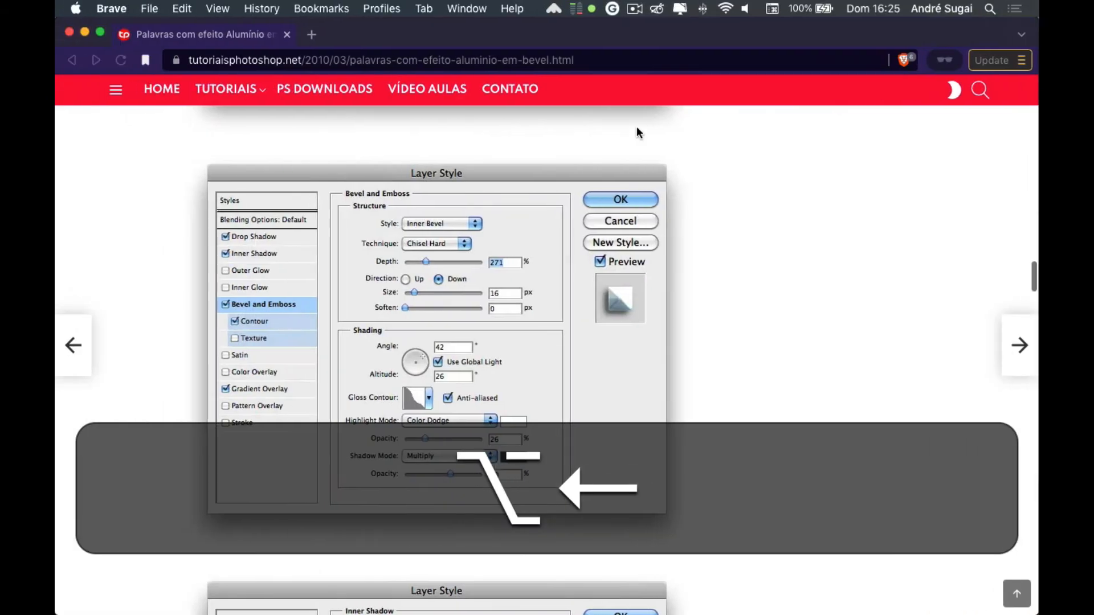
{"action": "key", "text": "alt+Right"}
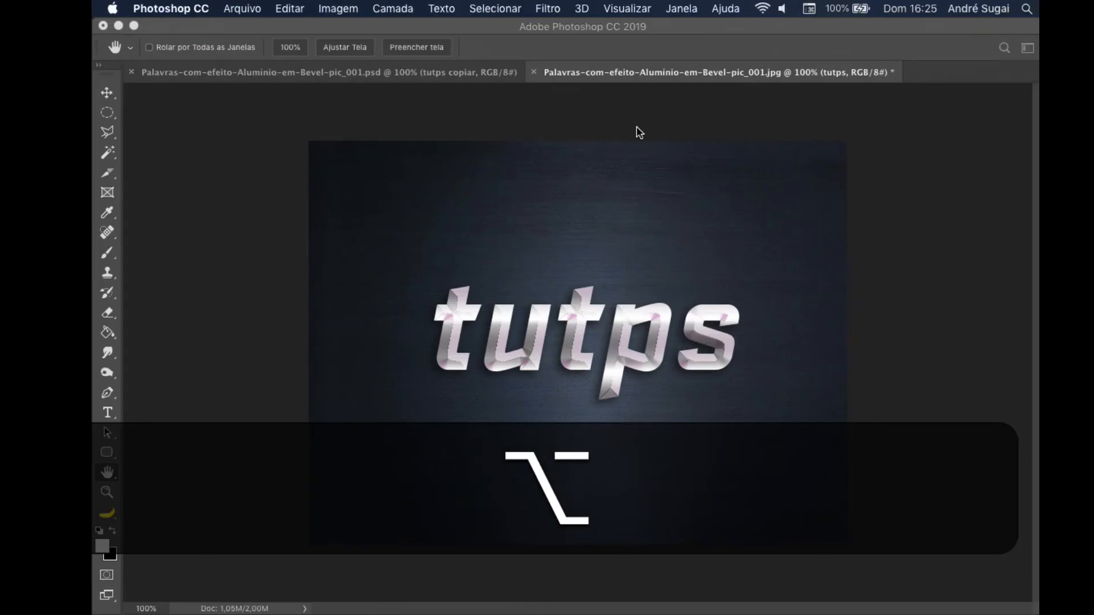
{"action": "left_click_drag", "start_coordinate": [641, 264], "coordinate": [640, 339]}
{"action": "left_click_drag", "start_coordinate": [551, 308], "coordinate": [556, 244]}
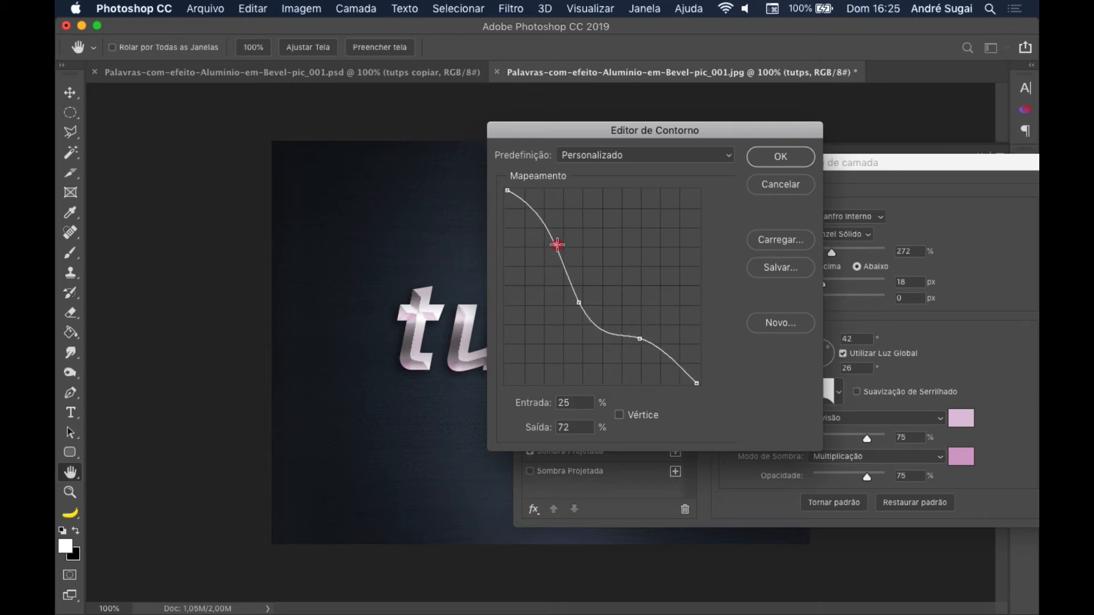
{"action": "left_click", "coordinate": [577, 306]}
{"action": "left_click_drag", "start_coordinate": [577, 306], "coordinate": [585, 315]}
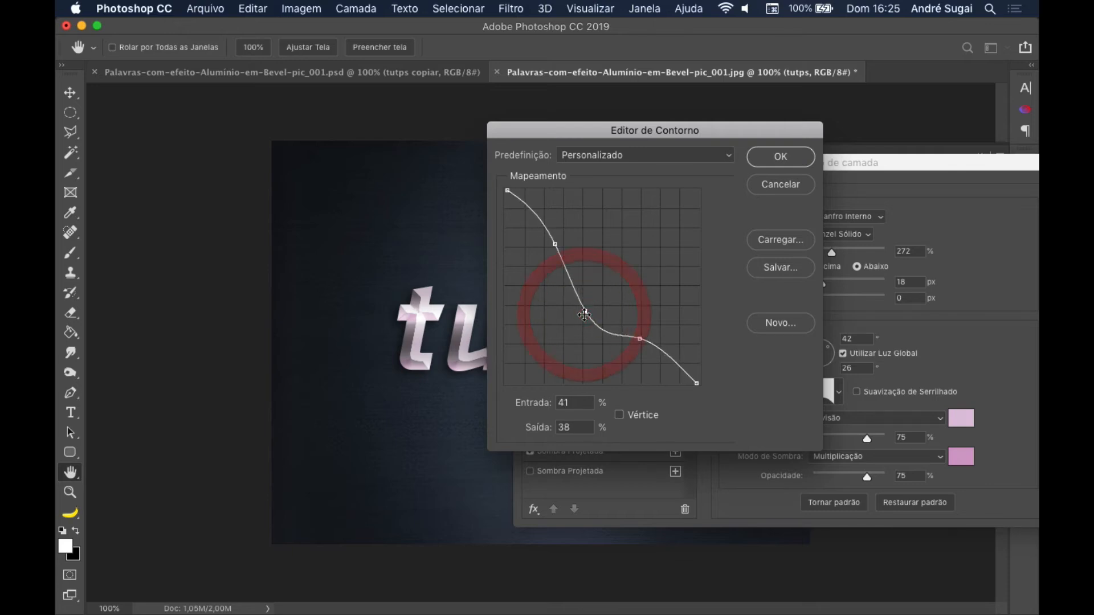
{"action": "left_click", "coordinate": [781, 159]}
- Check the highlight mode in the Brave tutorial and set Modo de Realce to Subexposição de Cores in Photoshop
{"action": "key", "text": "alt+Left"}
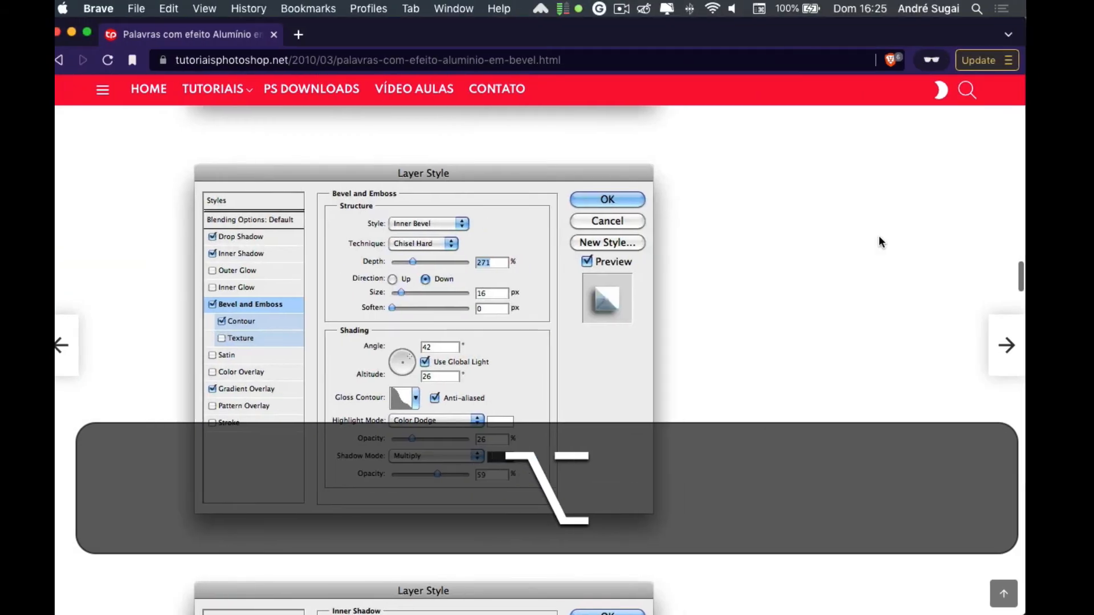
{"action": "key", "text": "alt+Right"}
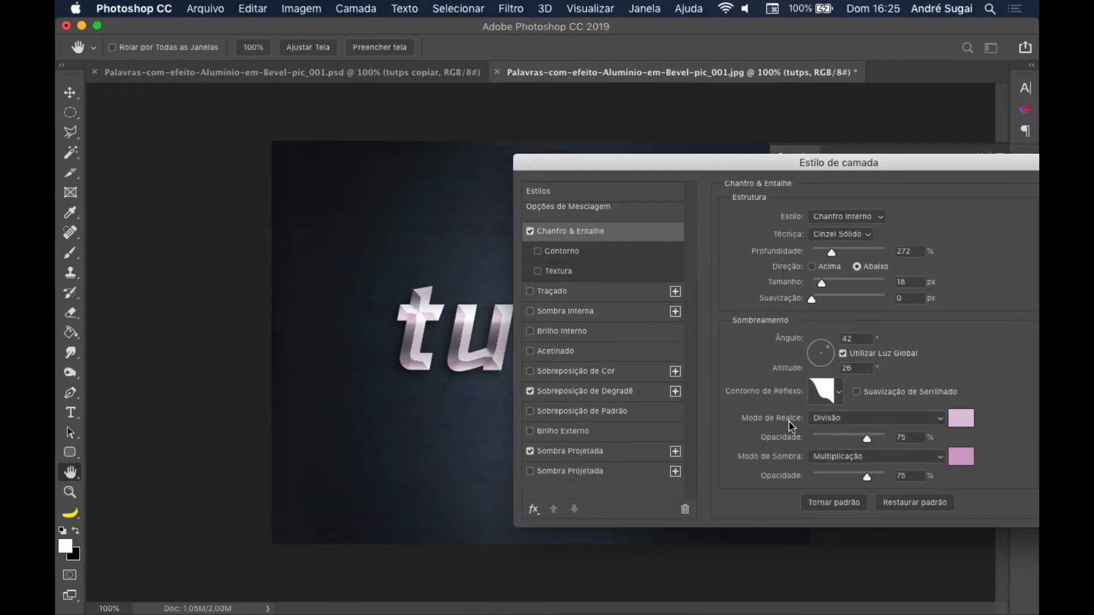
{"action": "left_click", "coordinate": [843, 419]}
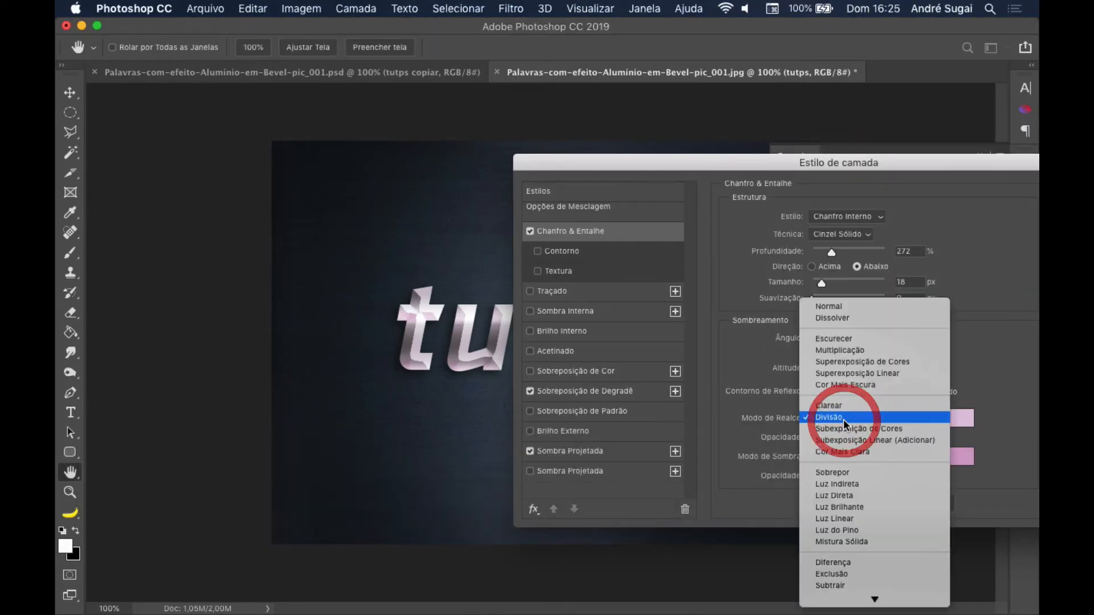
{"action": "left_click", "coordinate": [885, 429]}
- Check the highlight colour in the Brave tutorial and set the bevel's highlight colour to white (ffffff) in Photoshop
{"action": "key", "text": "alt"}
{"action": "key", "text": "alt+Tab"}
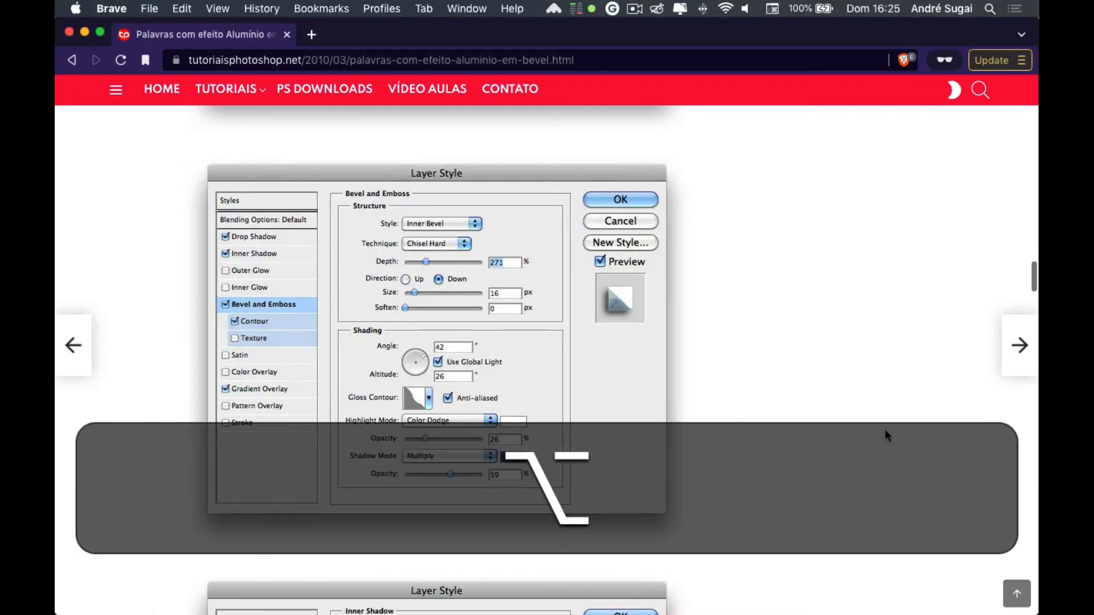
{"action": "key", "text": "alt+Tab"}
{"action": "left_click", "coordinate": [961, 420]}
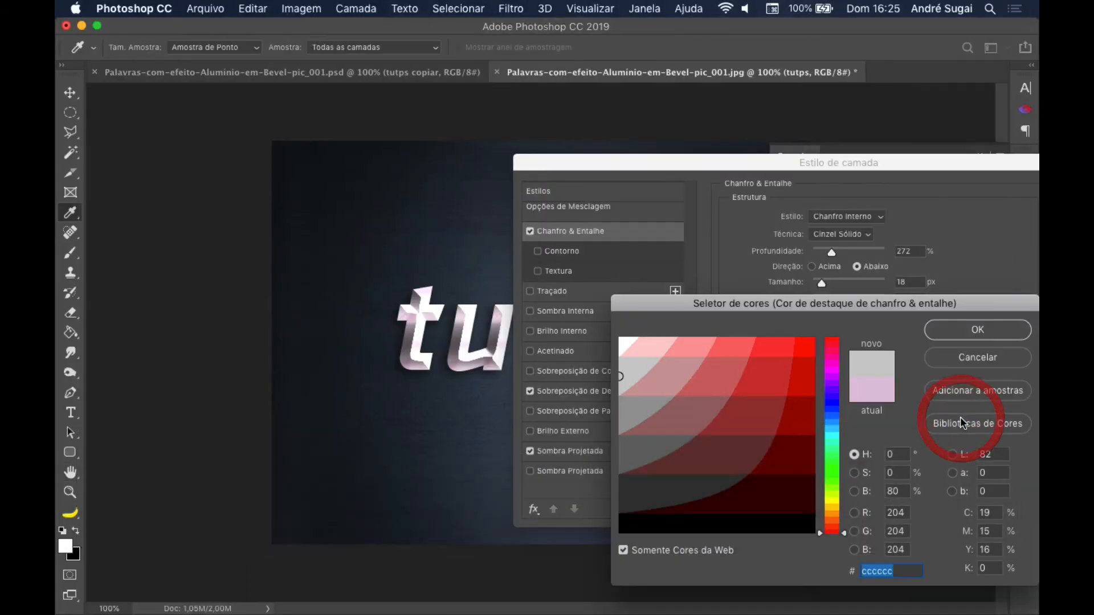
{"action": "left_click", "coordinate": [624, 340]}
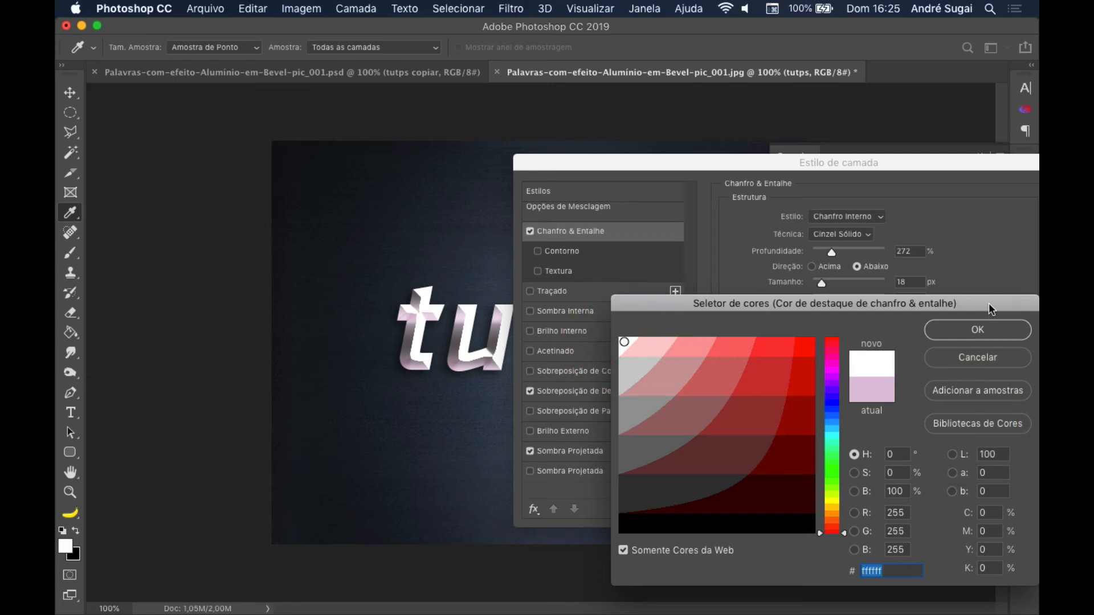
{"action": "left_click", "coordinate": [977, 331]}
- Check the highlight opacity in the Brave tutorial and set it to 26% in Photoshop
{"action": "key", "text": "alt+Tab"}
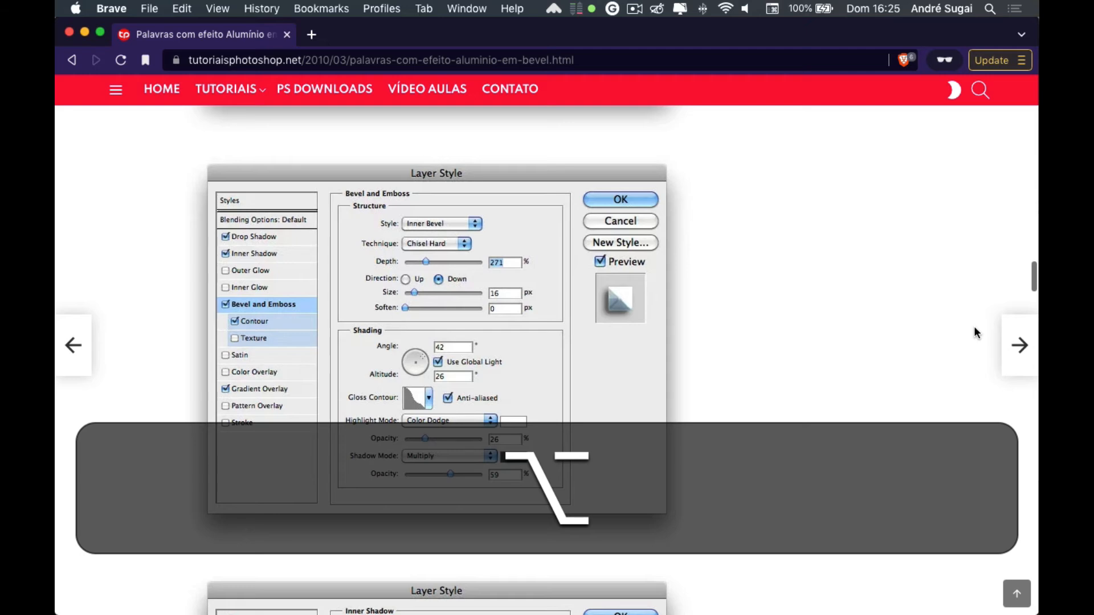
{"action": "key", "text": "alt+Tab"}
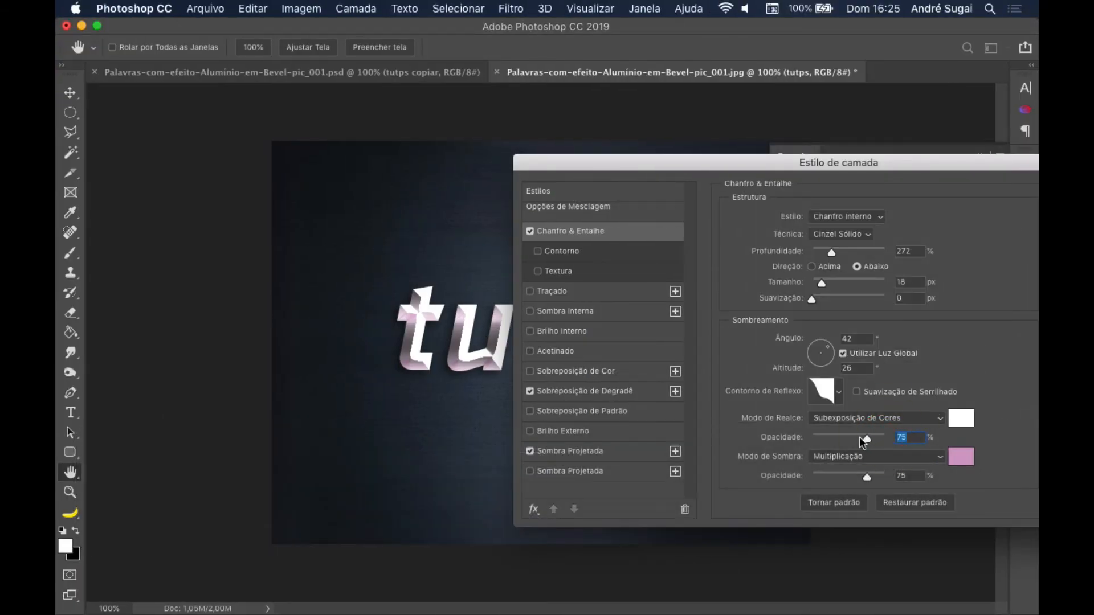
{"action": "left_click_drag", "start_coordinate": [866, 438], "coordinate": [833, 443]}
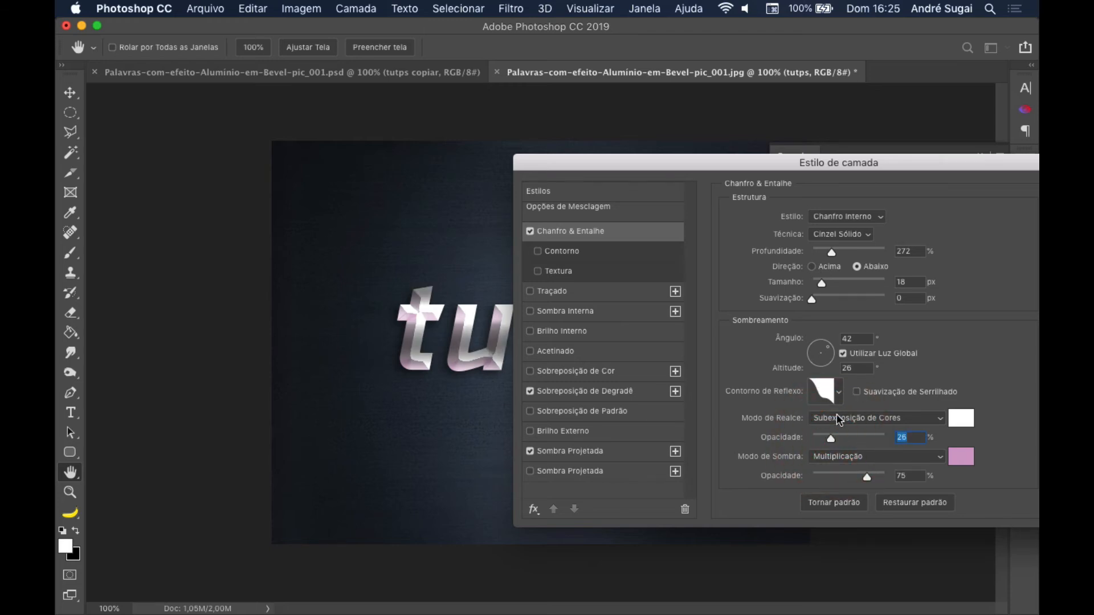
- Following the tutorial in Brave, keep the shadow mode at Multiplicação and set the bevel's shadow colour to black (000000) in Photoshop
{"action": "key", "text": "alt+Left"}
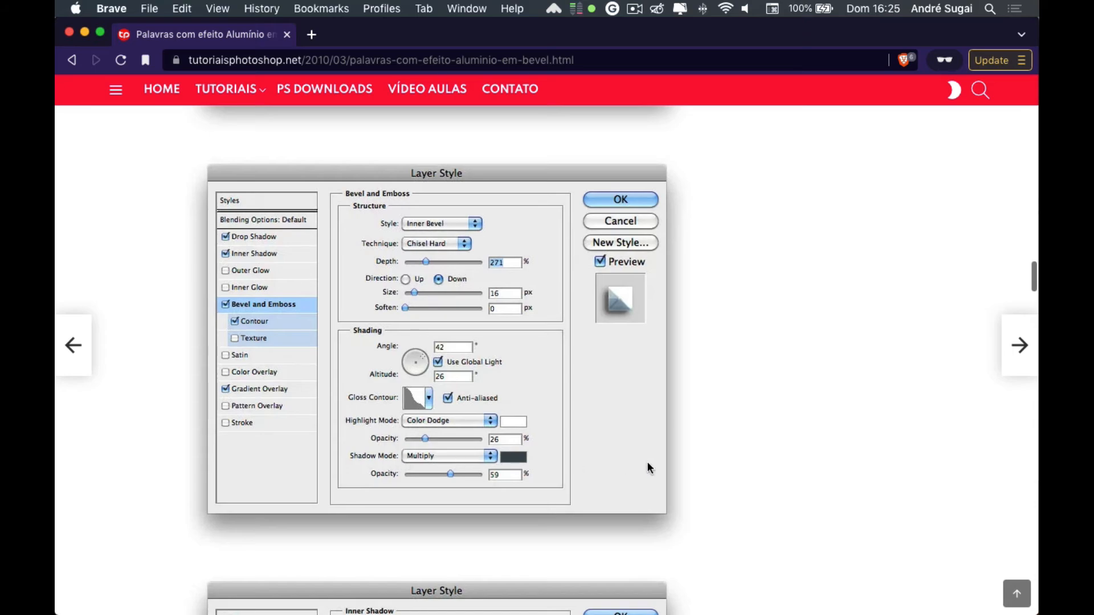
{"action": "key", "text": "alt+Right"}
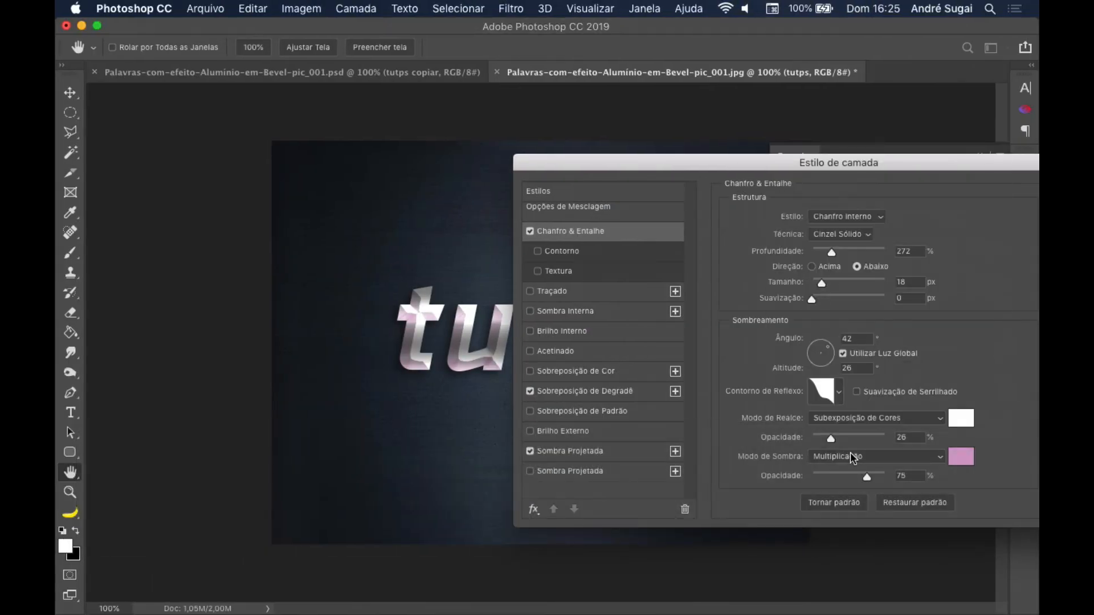
{"action": "left_click", "coordinate": [851, 457]}
{"action": "left_click", "coordinate": [932, 452]}
{"action": "left_click", "coordinate": [959, 459]}
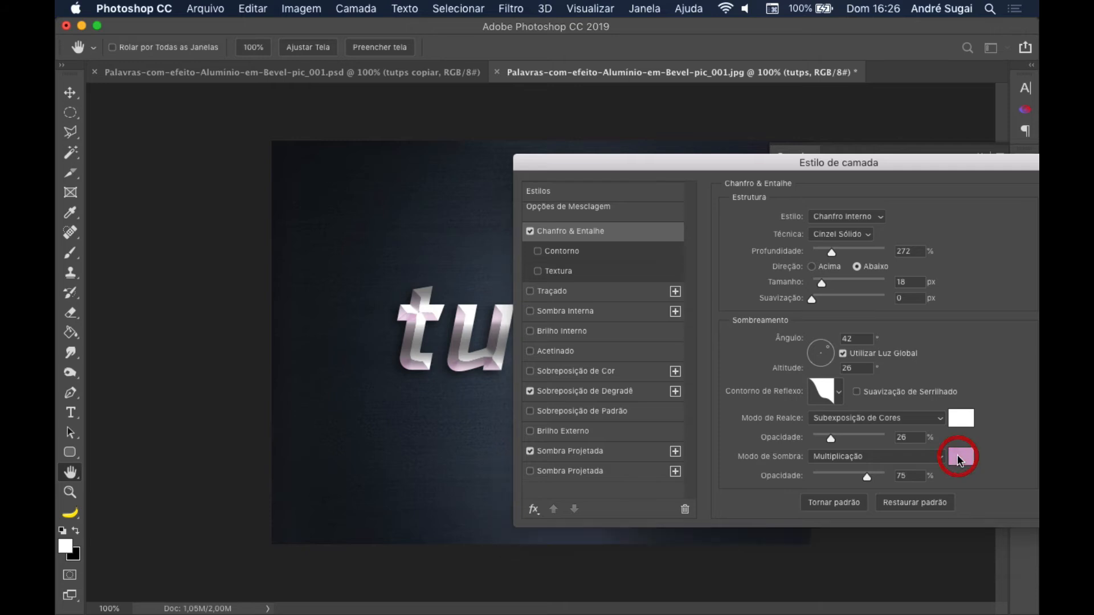
{"action": "left_click", "coordinate": [745, 531]}
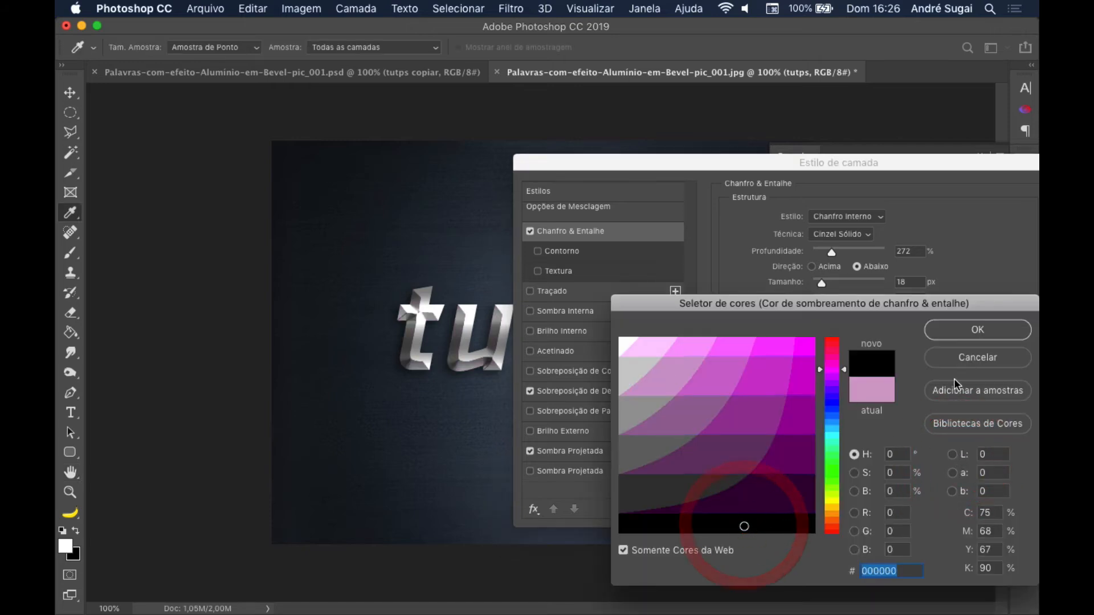
{"action": "left_click", "coordinate": [978, 330]}
- Check the shadow opacity in the Brave tutorial and set it to 59% in Photoshop
{"action": "key", "text": "alt+Left"}
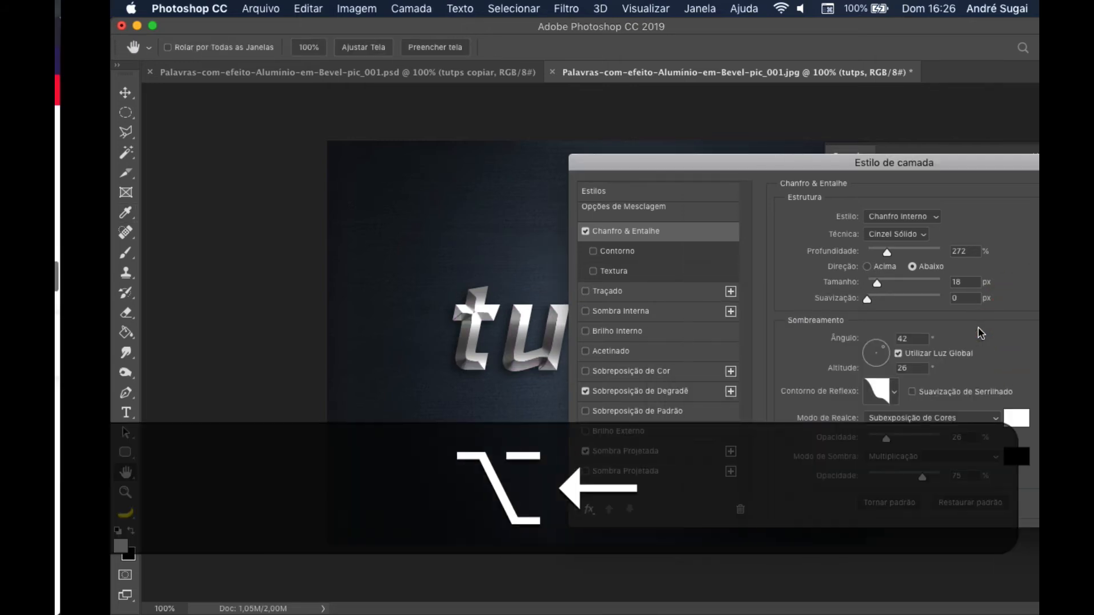
{"action": "key", "text": "alt+Right"}
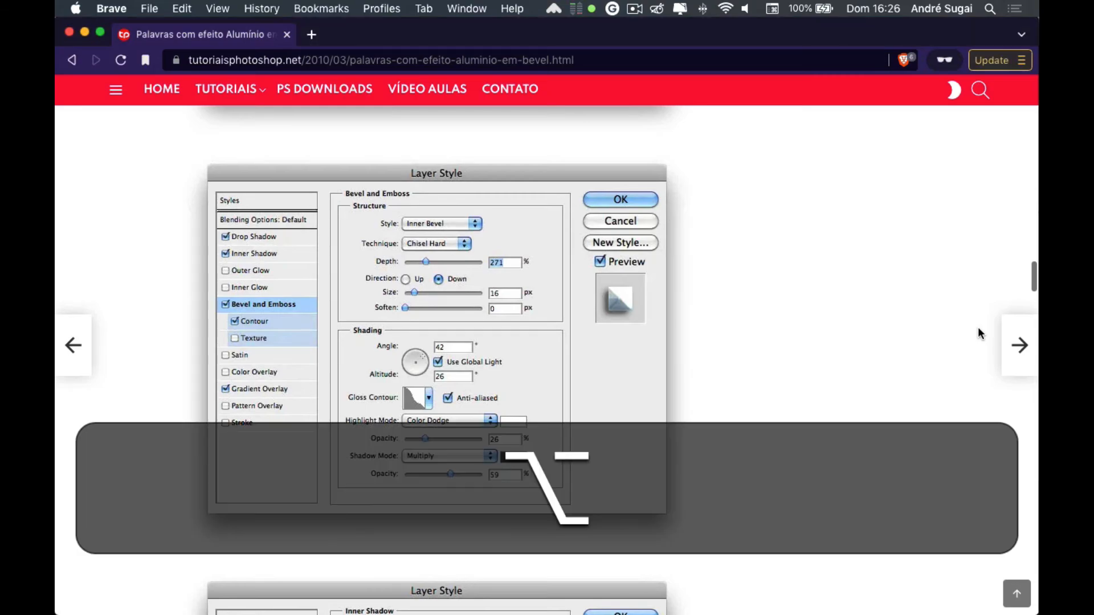
{"action": "left_click_drag", "start_coordinate": [869, 481], "coordinate": [857, 481]}
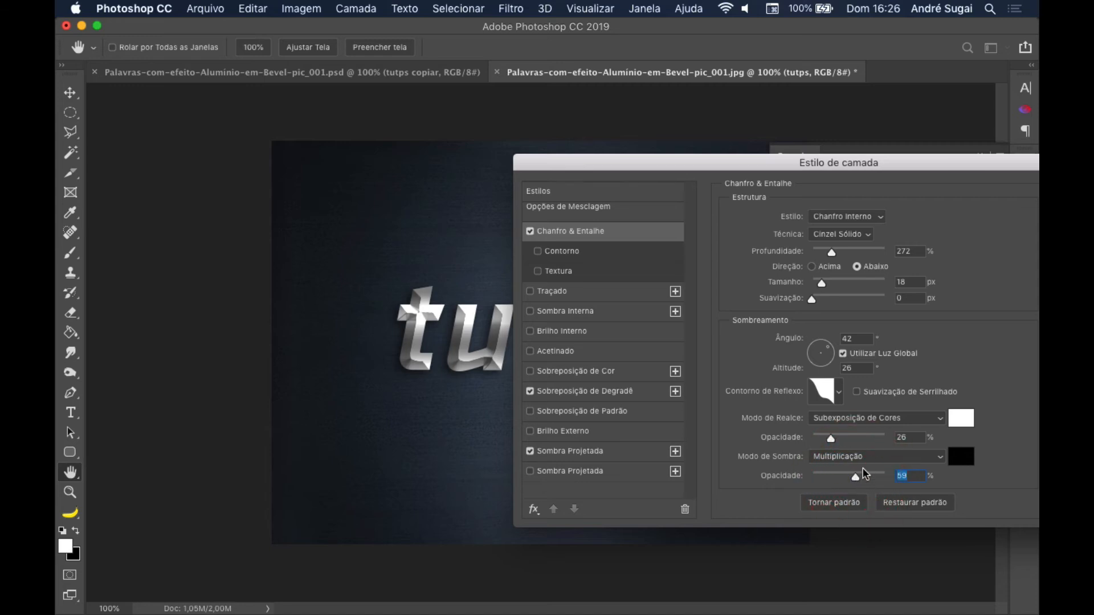
- Check the Contour settings in the Brave tutorial, enable the bevel's Contorno in Photoshop and choose the S-shaped contour preset
{"action": "key", "text": "alt"}
{"action": "key", "text": "alt+Left"}
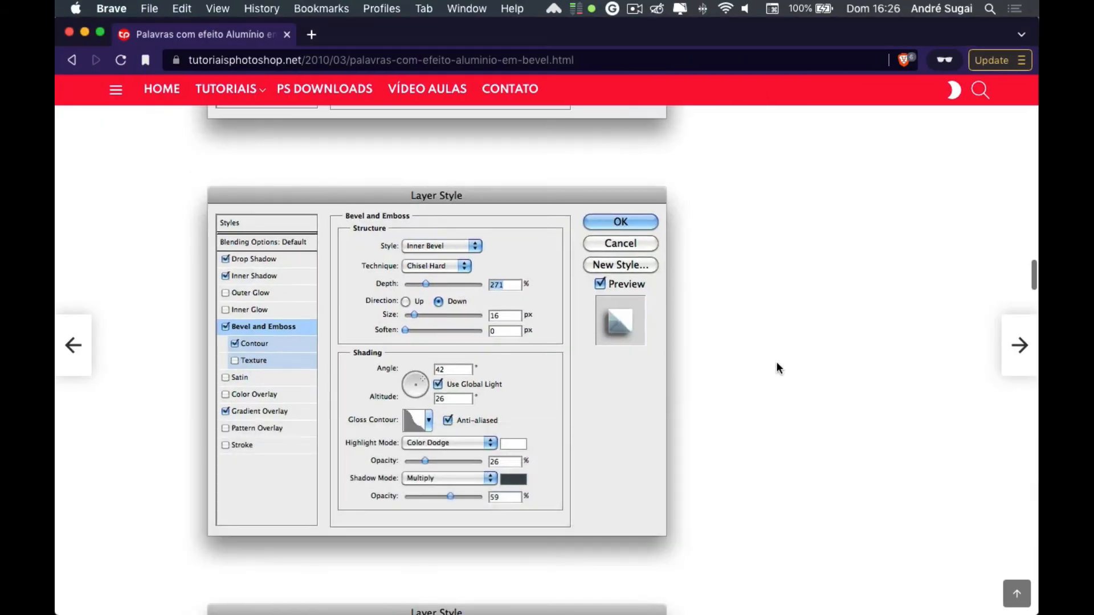
{"action": "scroll", "coordinate": [779, 363], "scroll_direction": "down", "scroll_amount": 5}
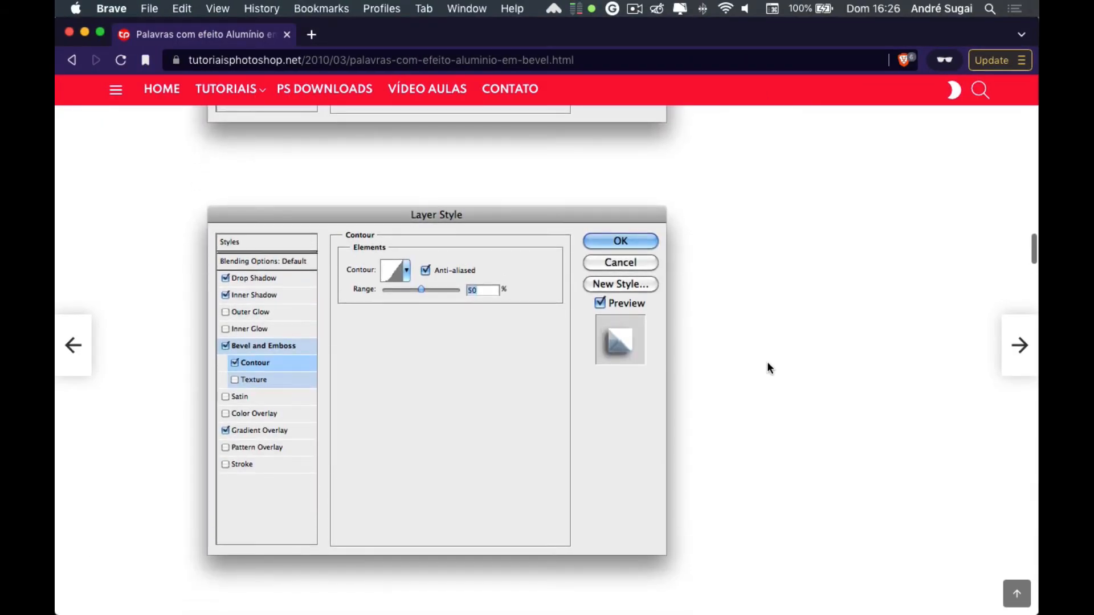
{"action": "key", "text": "alt+Right"}
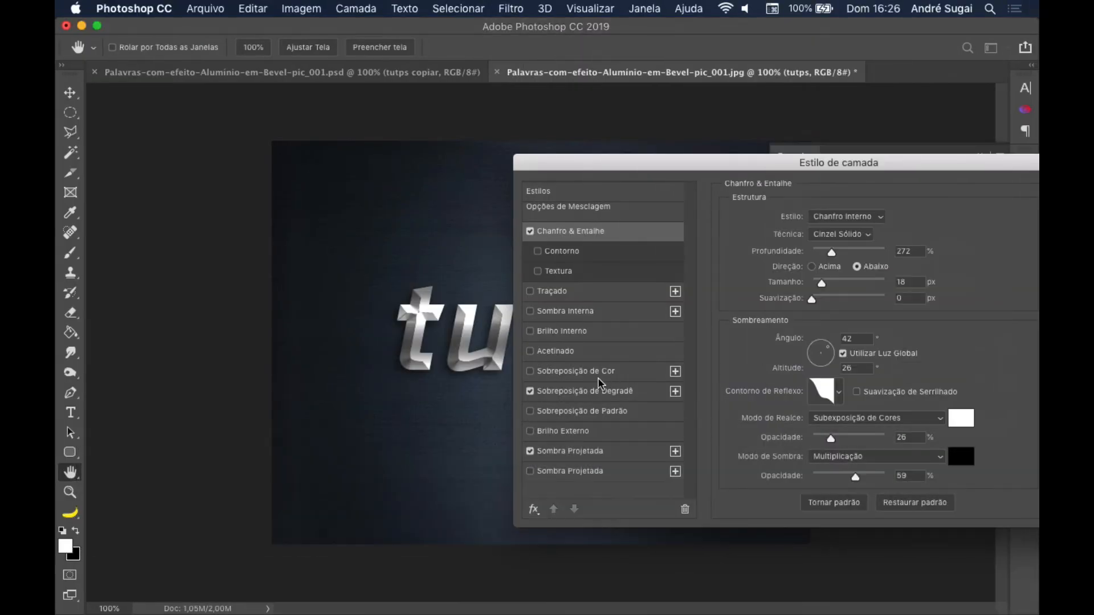
{"action": "left_click", "coordinate": [557, 257]}
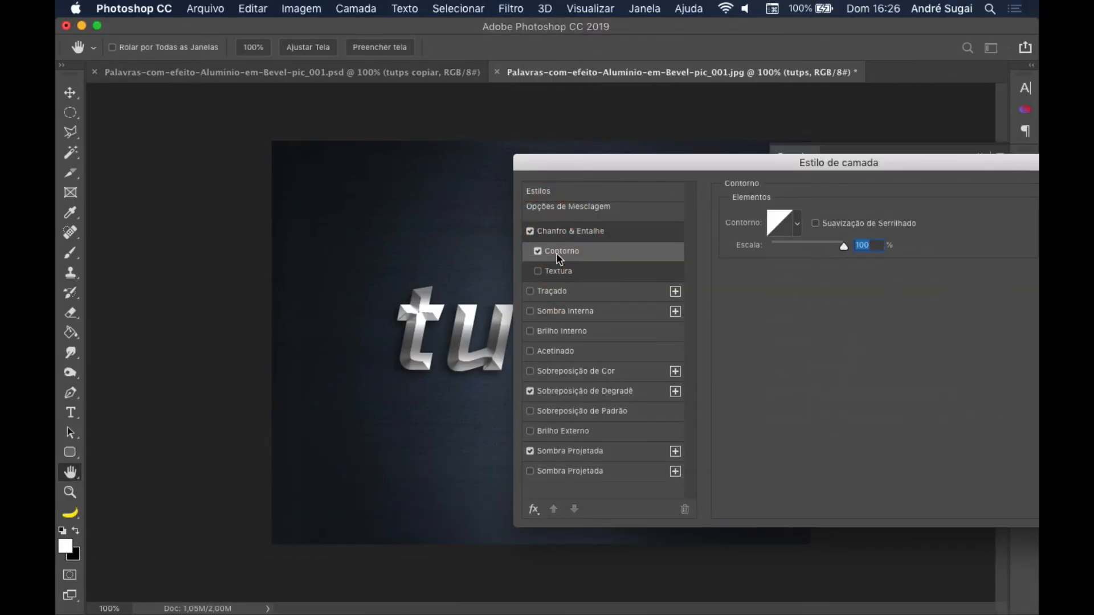
{"action": "key", "text": "alt+Left"}
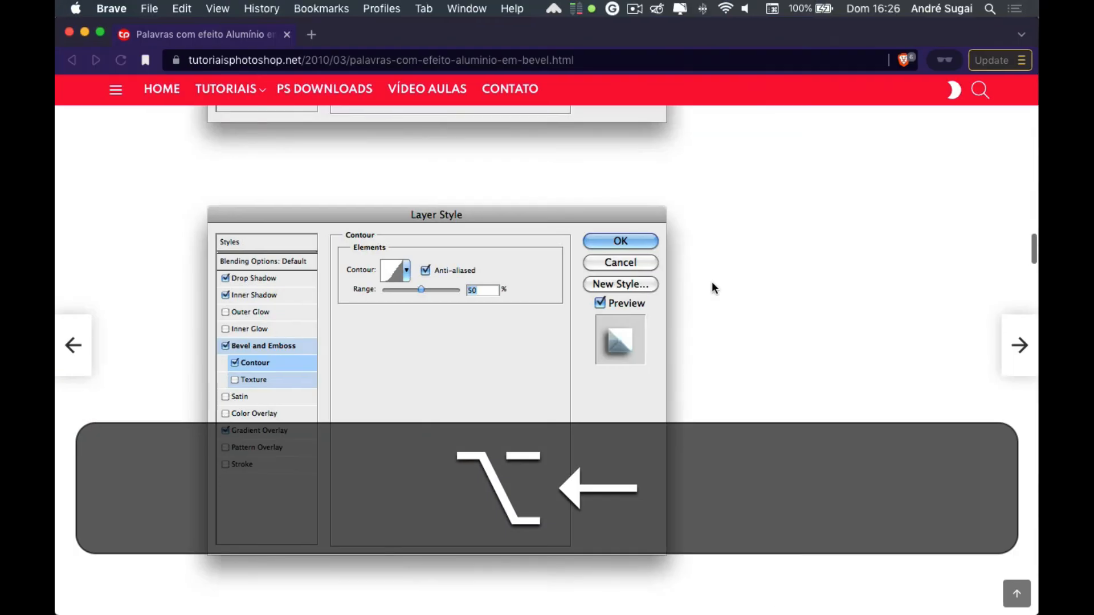
{"action": "key", "text": "alt+Right"}
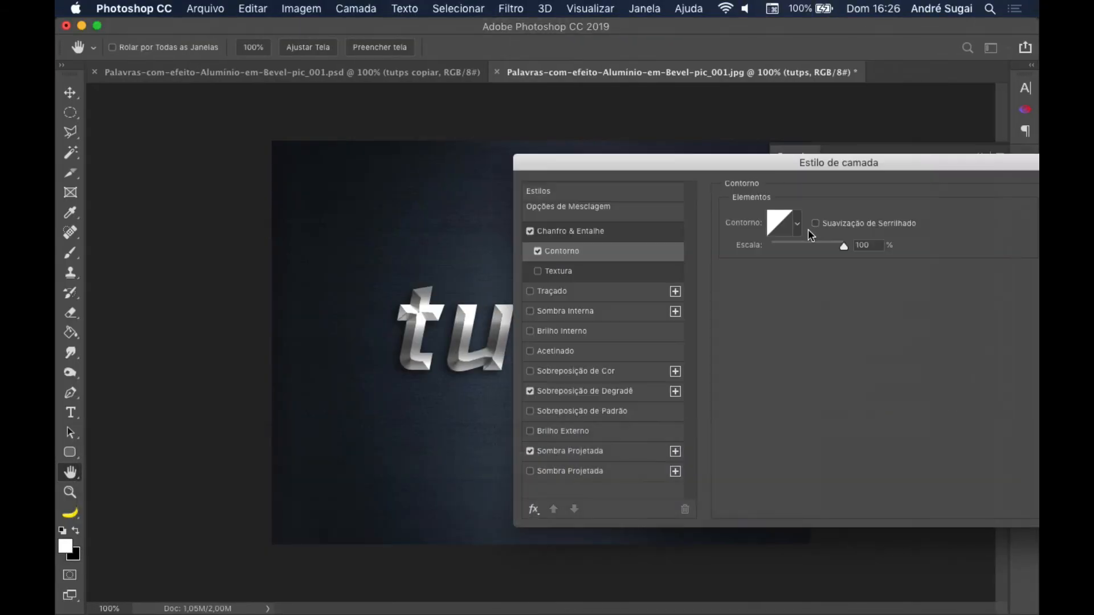
{"action": "left_click", "coordinate": [799, 223]}
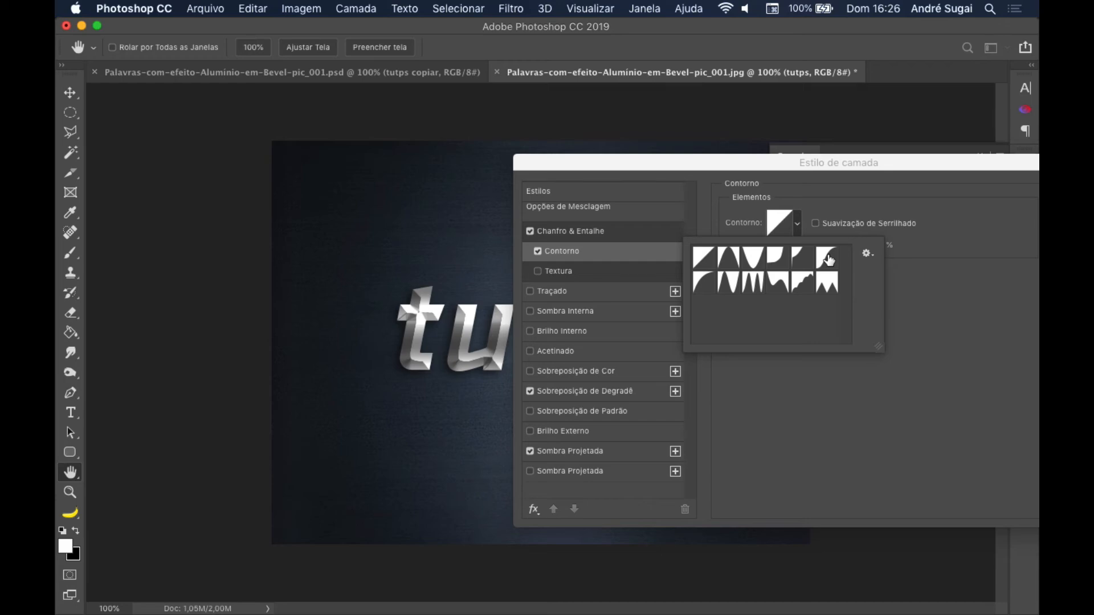
{"action": "left_click", "coordinate": [830, 261]}
{"action": "left_click", "coordinate": [940, 286]}
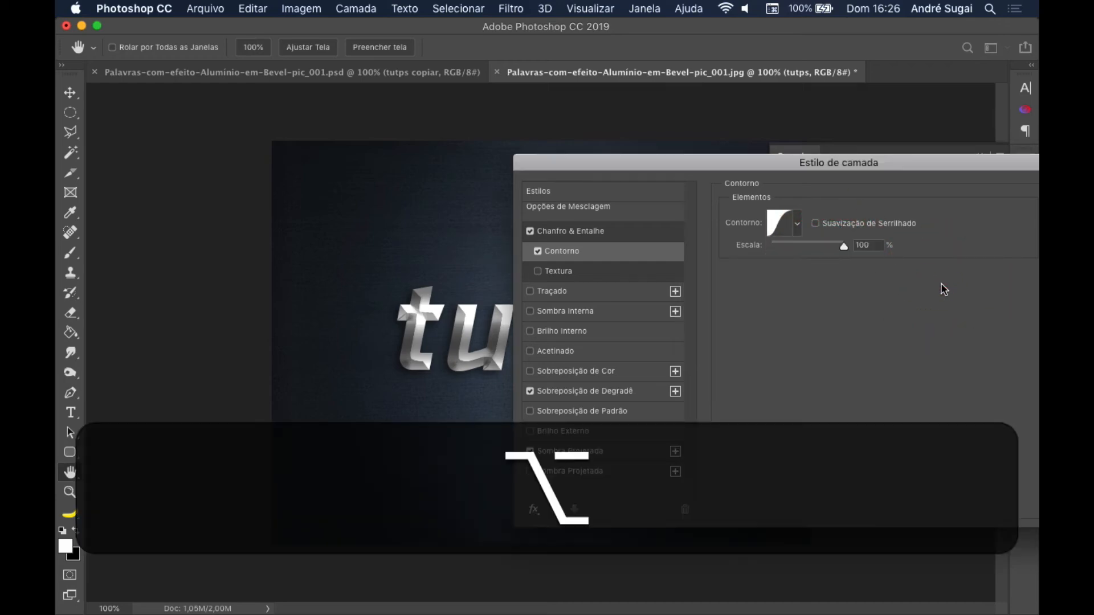
- Following the contour settings in the Brave tutorial, enable Suavização de Serrilhado and set the bevel contour's range to 50% in Photoshop
{"action": "key", "text": "alt+Left"}
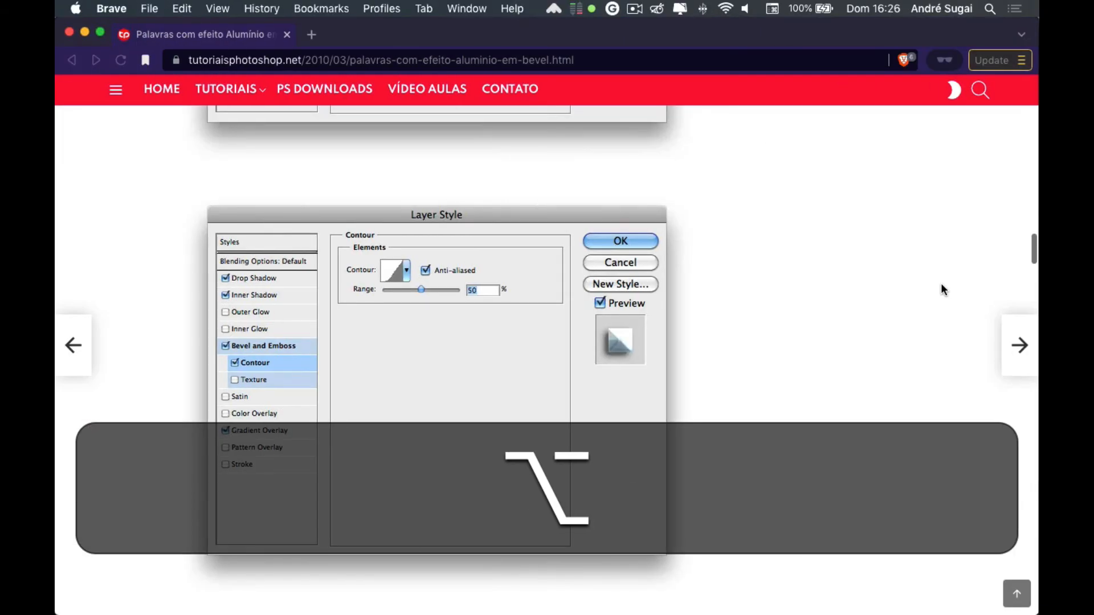
{"action": "key", "text": "alt+Right"}
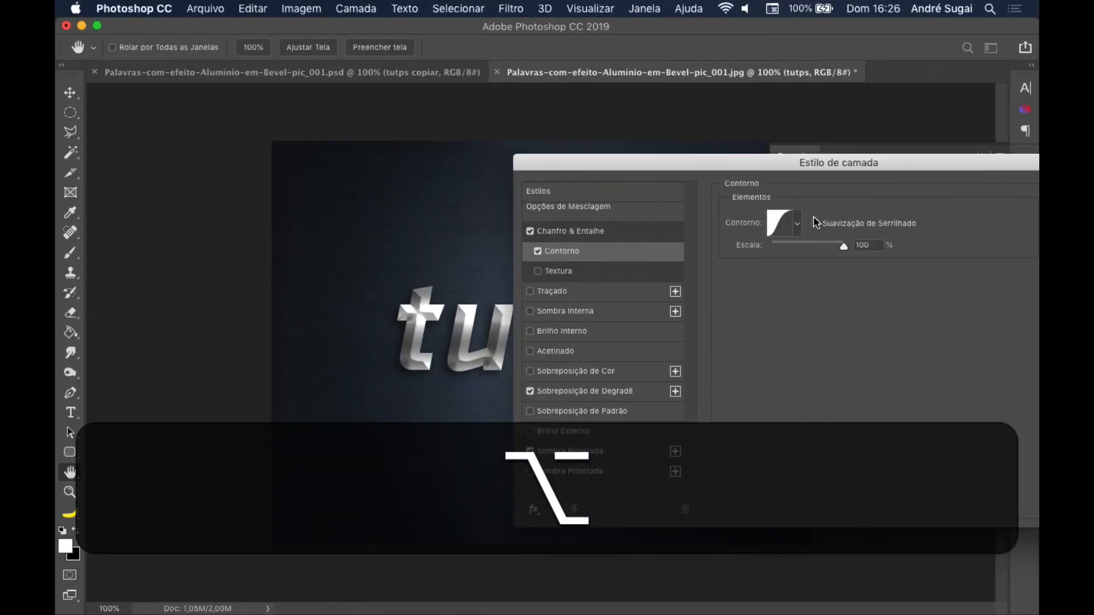
{"action": "left_click", "coordinate": [816, 223]}
{"action": "key", "text": "alt+Left"}
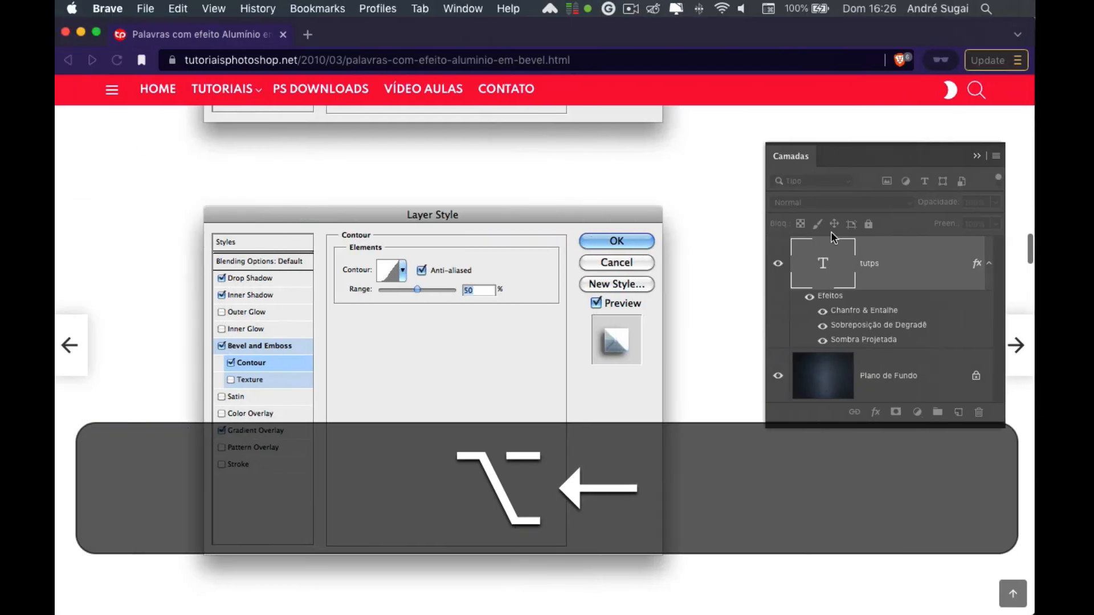
{"action": "key", "text": "alt+Right"}
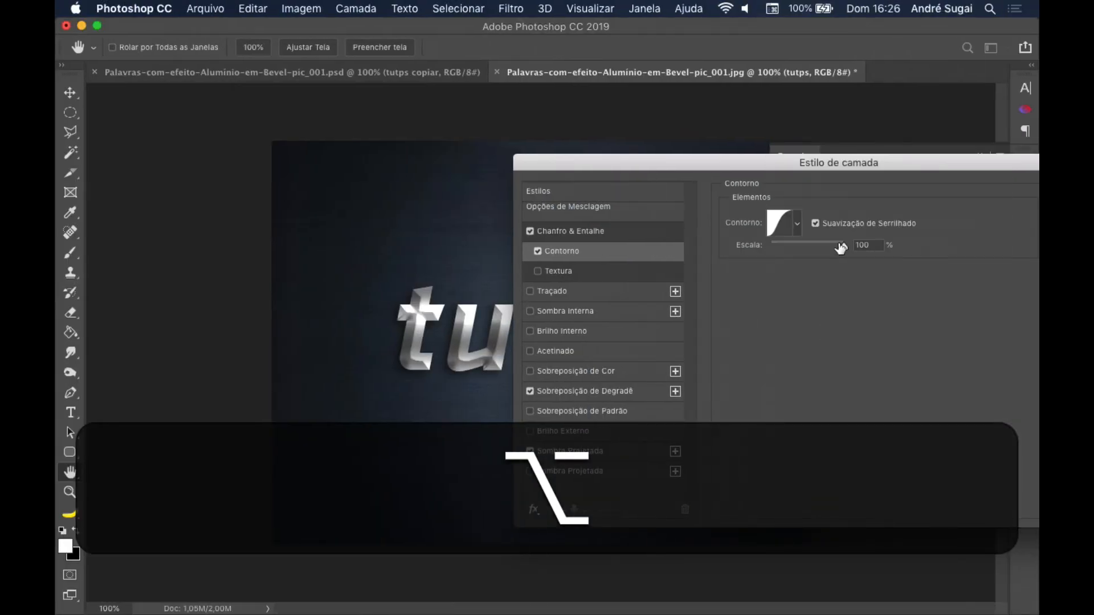
{"action": "left_click_drag", "start_coordinate": [842, 247], "coordinate": [811, 252]}
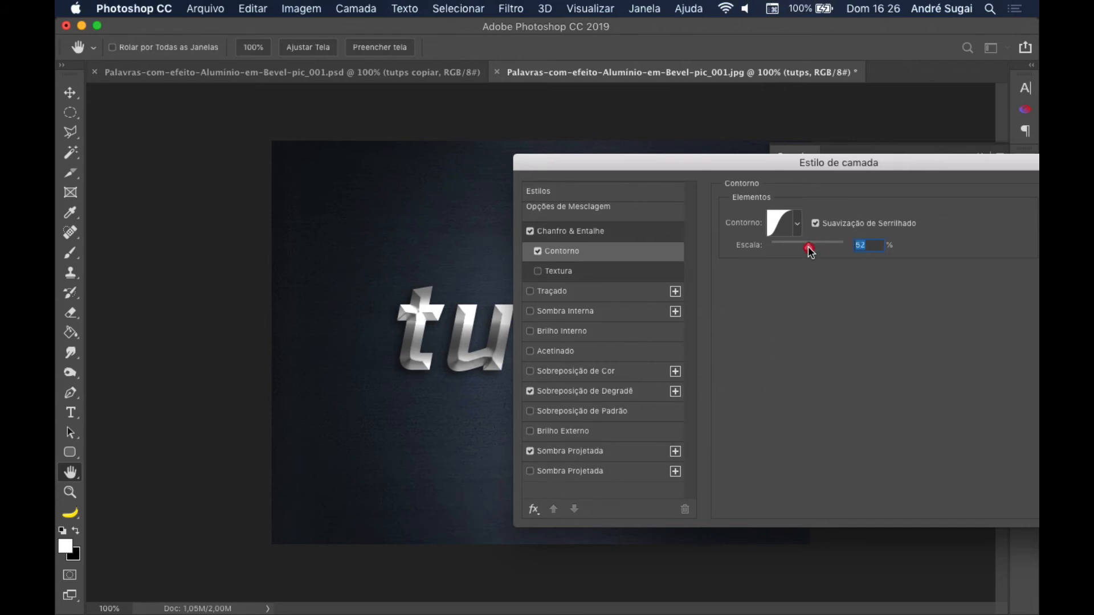
{"action": "left_click", "coordinate": [830, 290]}
- Find the Inner Shadow settings in the Brave tutorial, enable Sombra Interna in Photoshop and keep its blend mode at Superexposição de Cores
{"action": "key", "text": "alt+Right"}
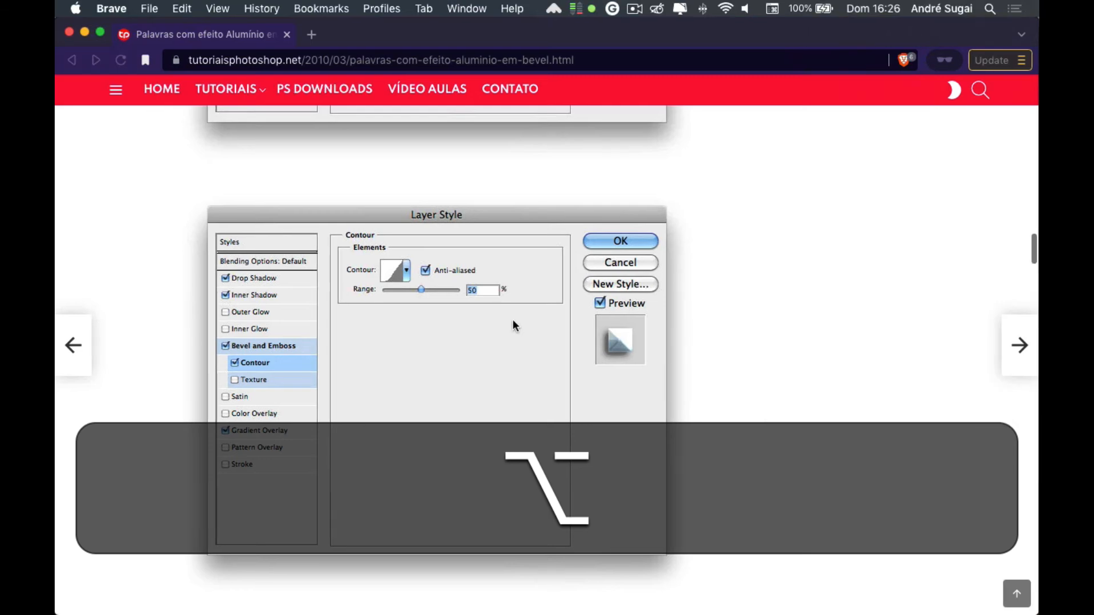
{"action": "scroll", "coordinate": [728, 334], "scroll_direction": "down", "scroll_amount": 8}
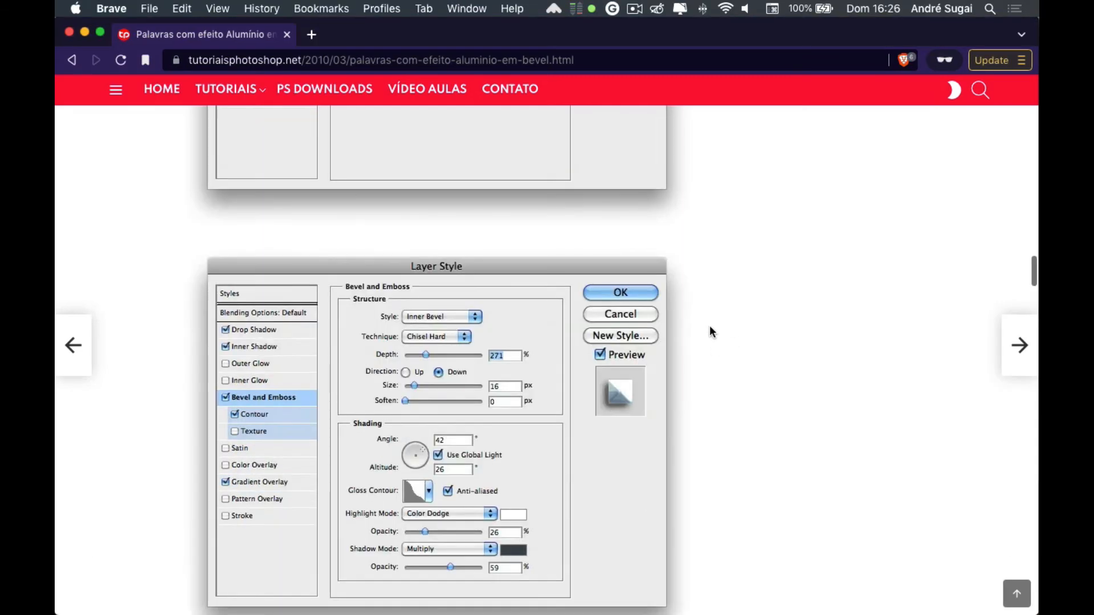
{"action": "scroll", "coordinate": [709, 326], "scroll_direction": "down", "scroll_amount": 7}
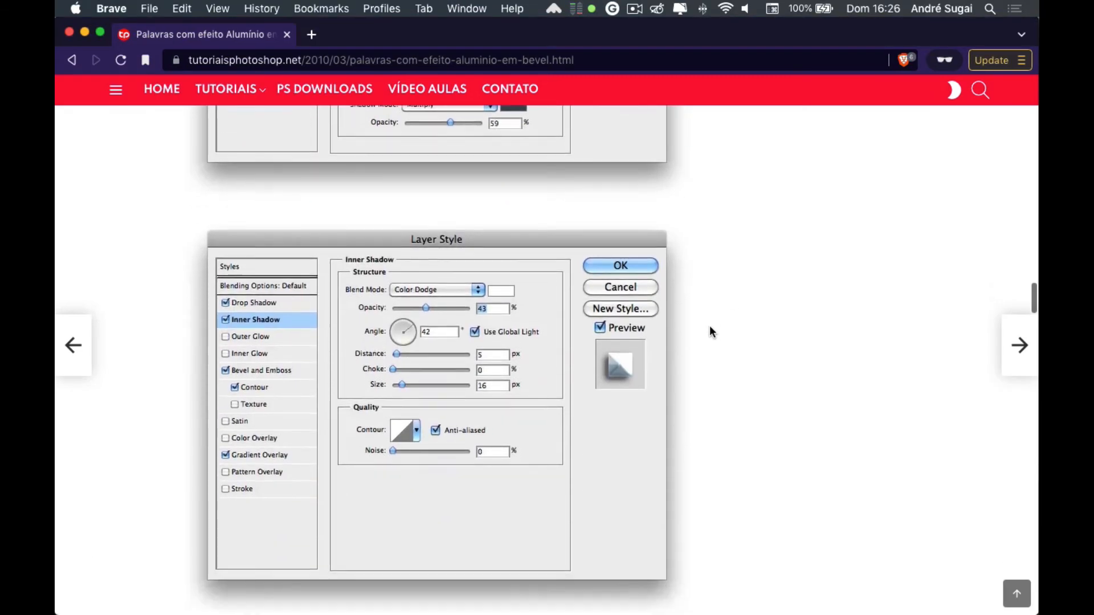
{"action": "key", "text": "alt+Tab"}
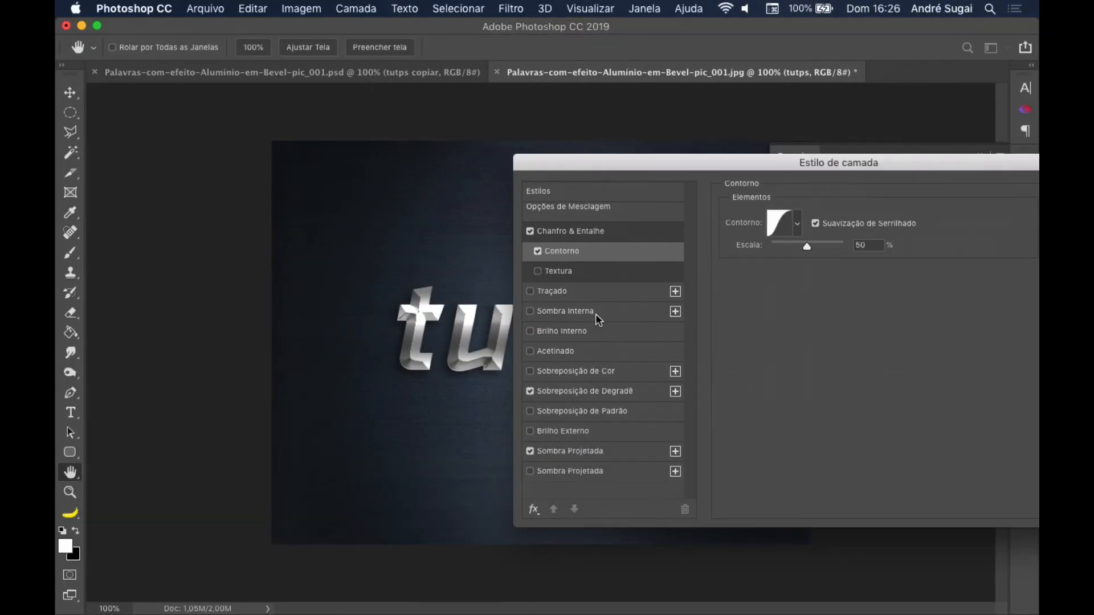
{"action": "left_click", "coordinate": [596, 312]}
{"action": "key", "text": "alt"}
{"action": "key", "text": "alt+Tab"}
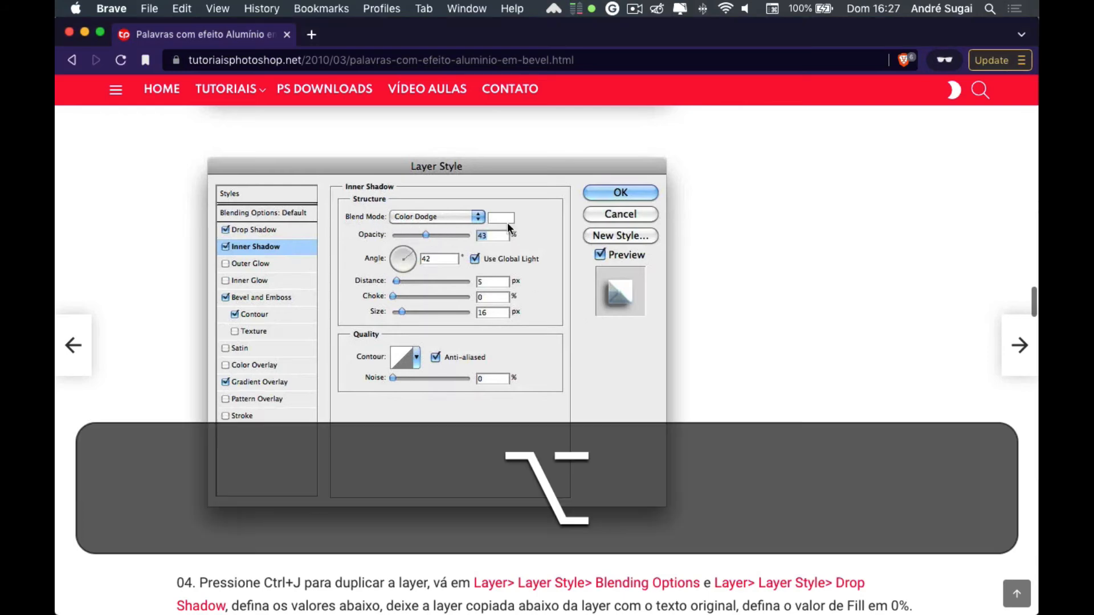
{"action": "key", "text": "alt+Tab"}
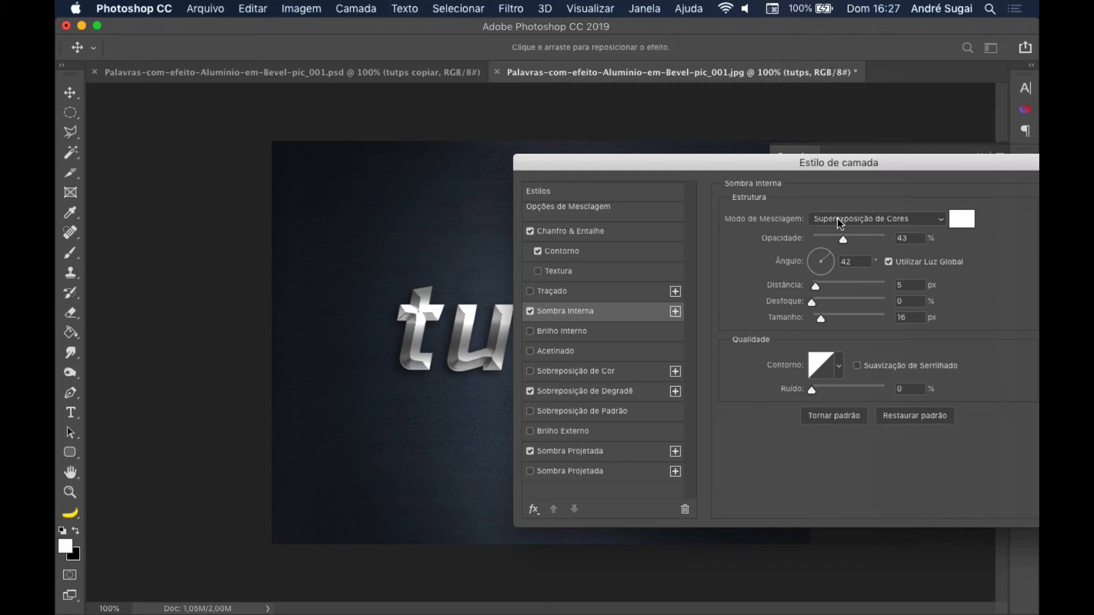
{"action": "left_click", "coordinate": [841, 220]}
{"action": "left_click", "coordinate": [838, 212]}
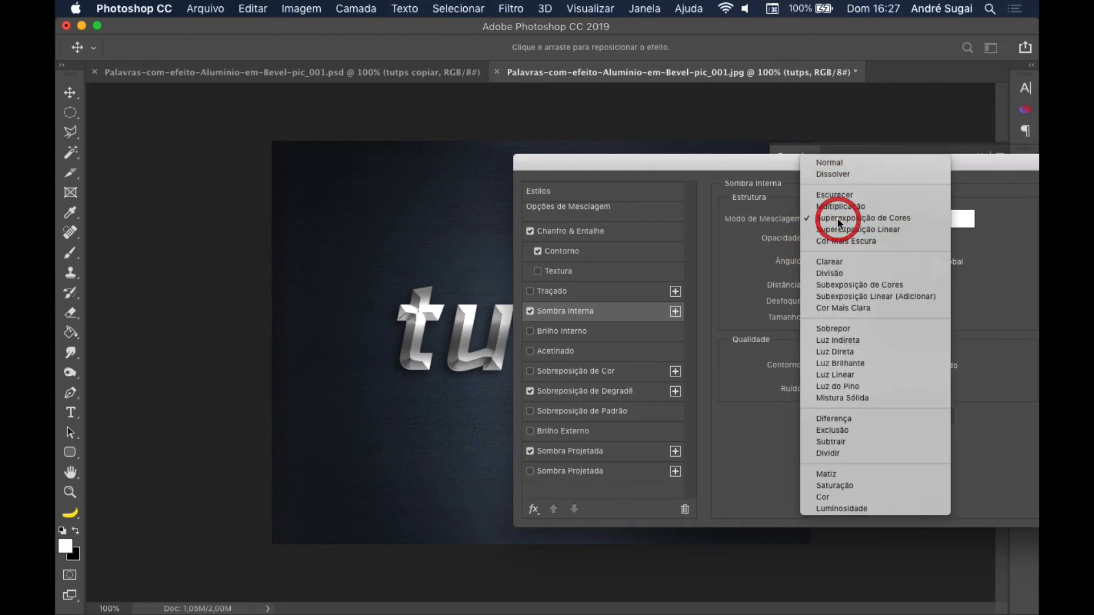
- Compare the remaining inner shadow values with the Brave tutorial, enable Suavização de Serrilhado for it in Photoshop and apply the layer style
{"action": "key", "text": "alt+Tab"}
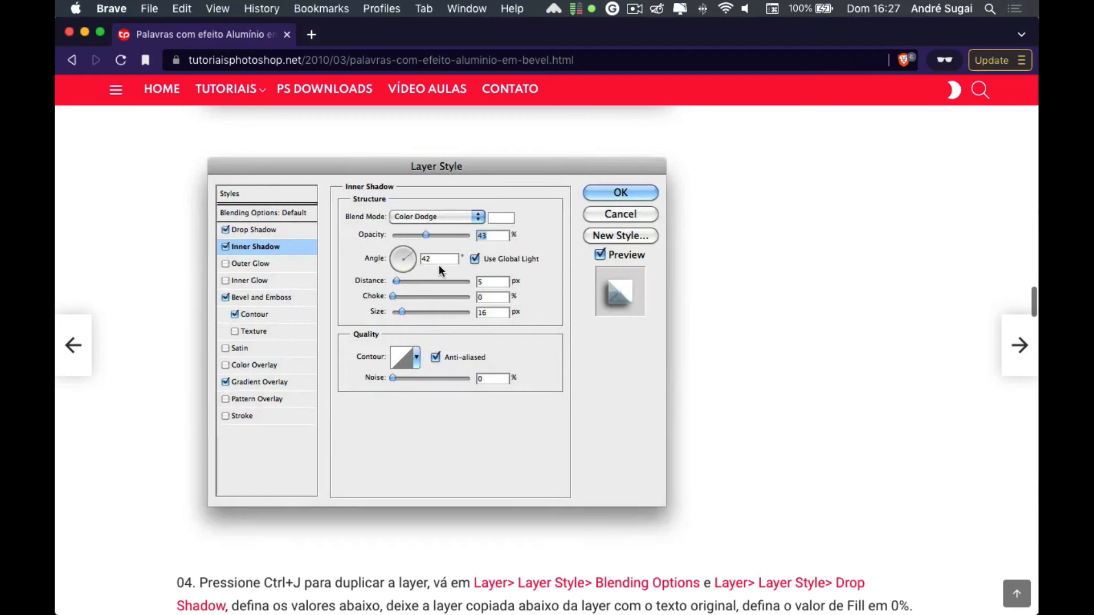
{"action": "key", "text": "alt+Tab"}
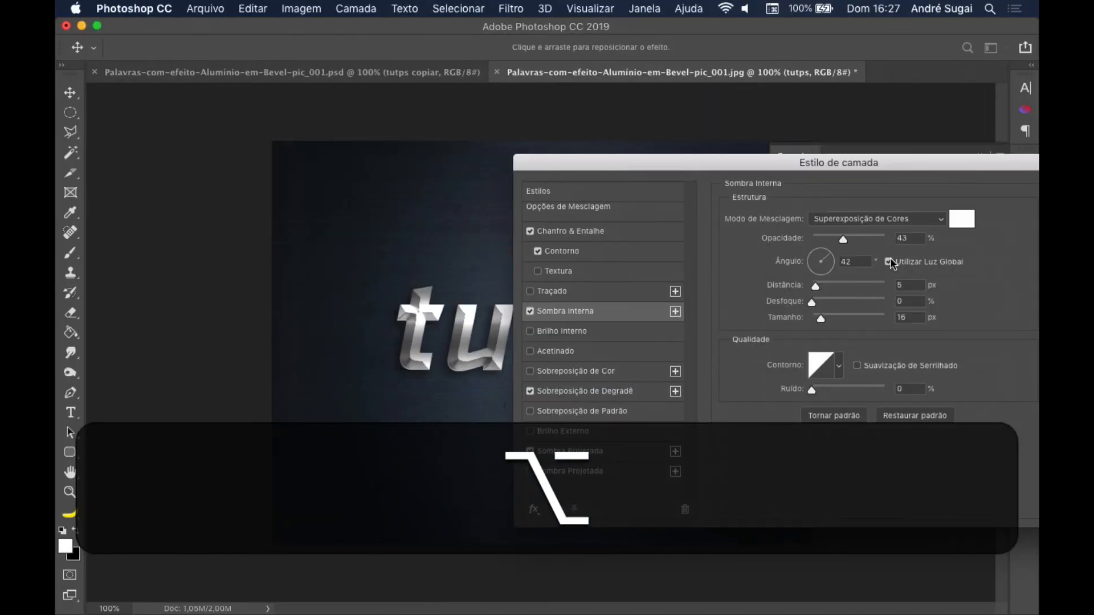
{"action": "key", "text": "alt+Tab"}
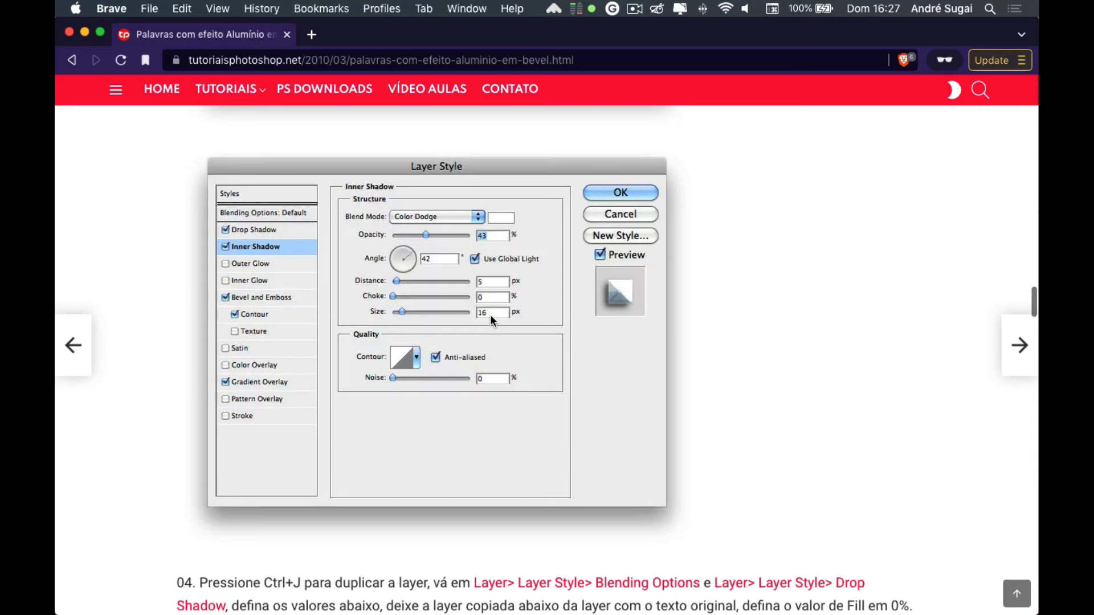
{"action": "key", "text": "alt"}
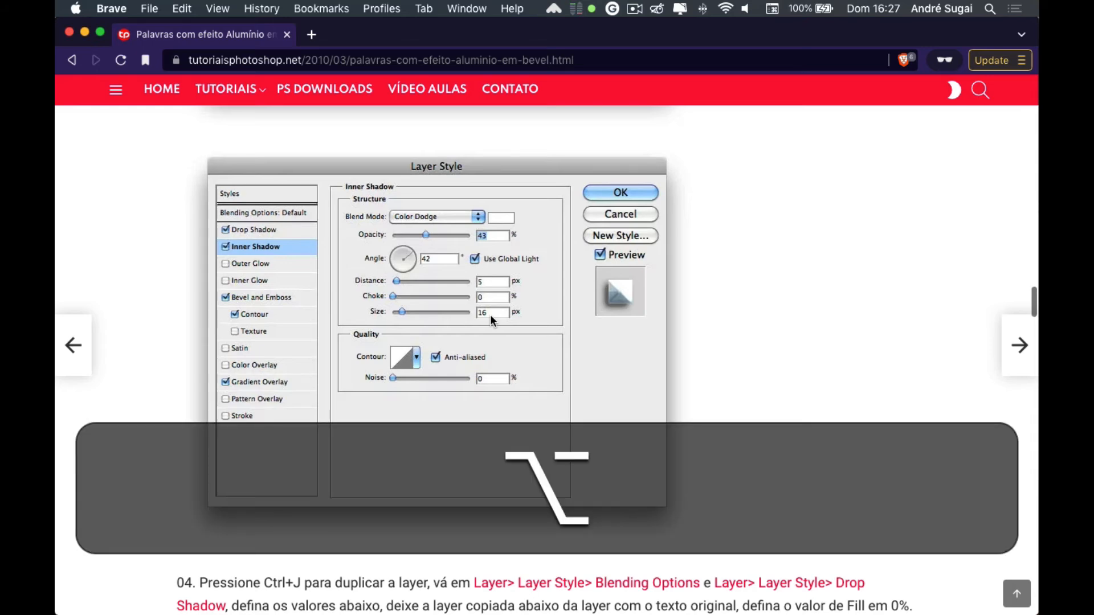
{"action": "key", "text": "alt+Right"}
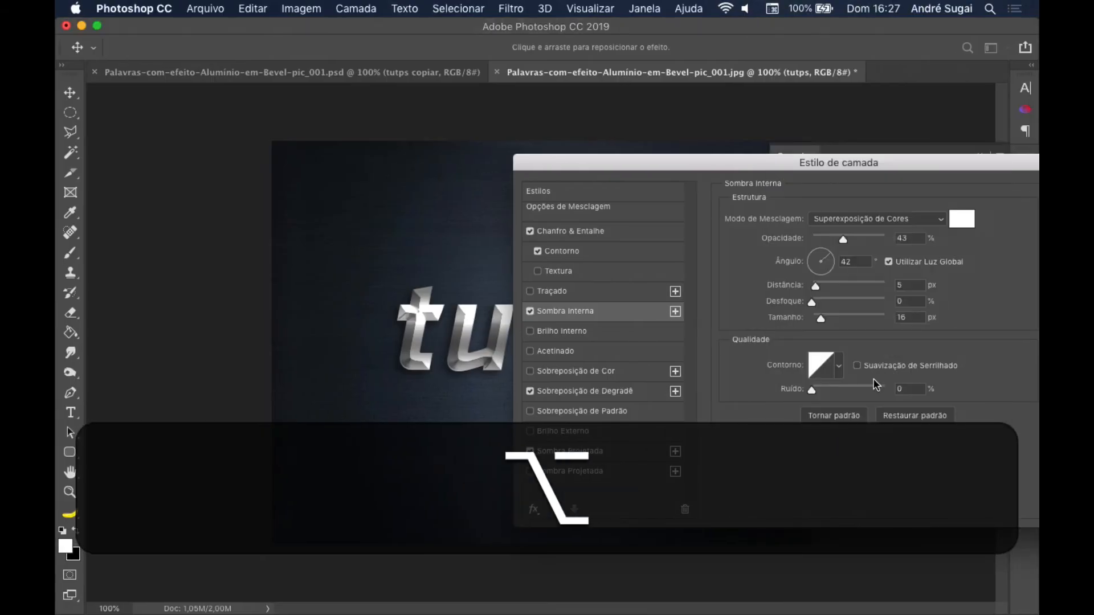
{"action": "left_click", "coordinate": [857, 365]}
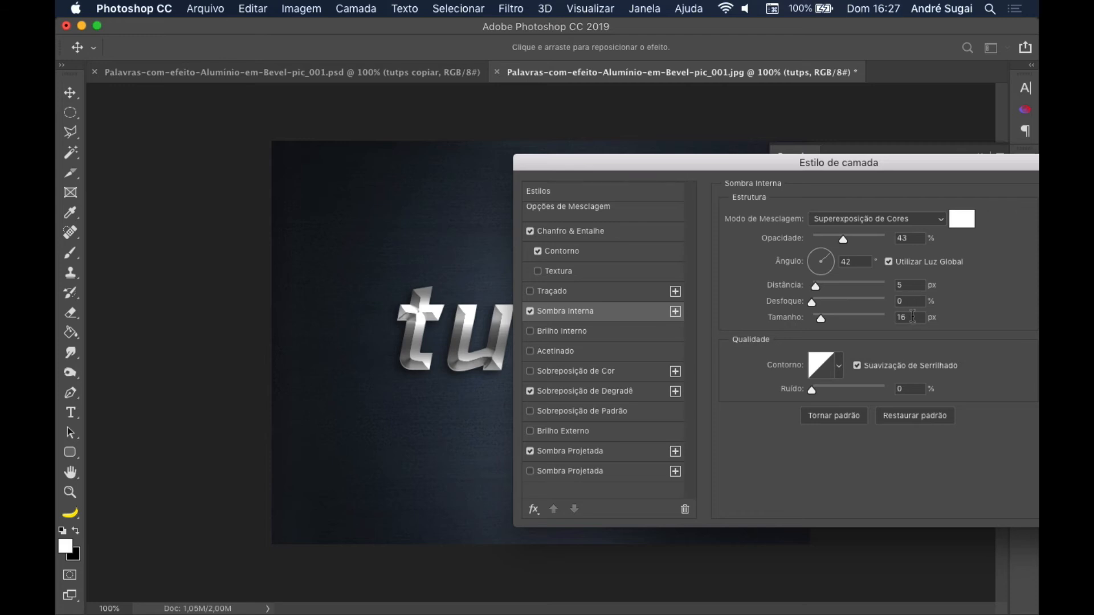
{"action": "left_click_drag", "start_coordinate": [906, 178], "coordinate": [738, 186]}
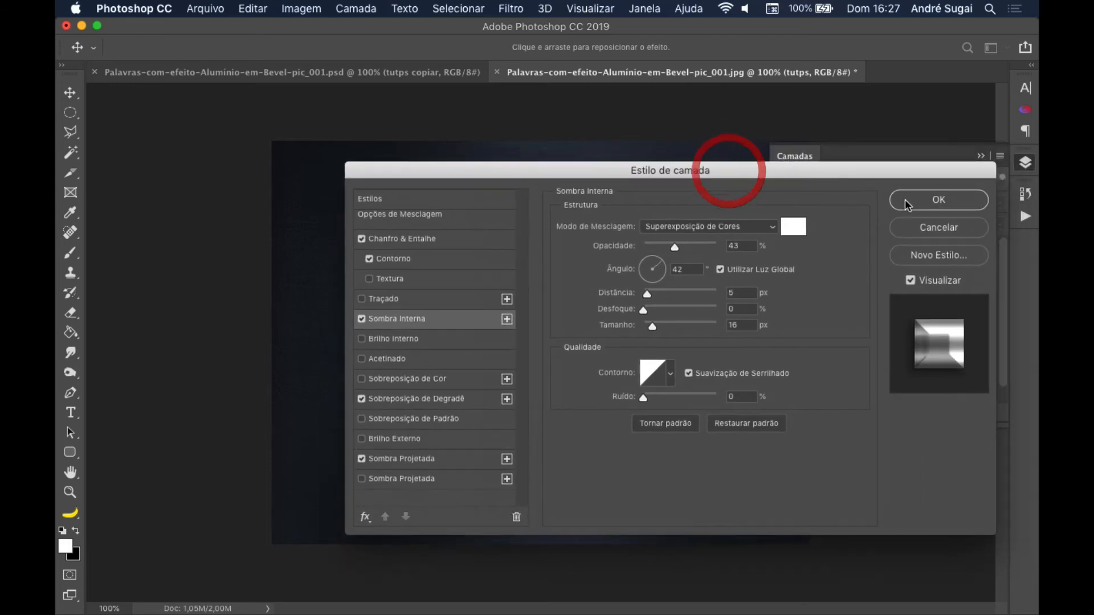
{"action": "left_click", "coordinate": [935, 205]}
- Read step 04 of the Brave tutorial, duplicate the "tutps" text layer in Photoshop and extend the layer list to show both copies
{"action": "key", "text": "alt+Left"}
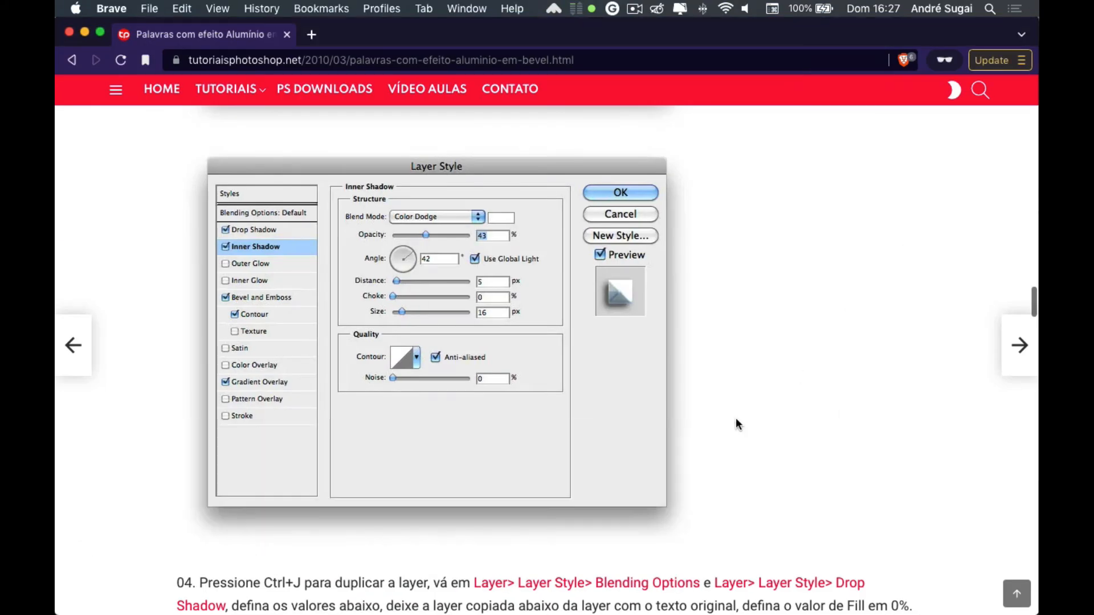
{"action": "scroll", "coordinate": [736, 421], "scroll_direction": "down", "scroll_amount": 6}
{"action": "scroll", "coordinate": [735, 424], "scroll_direction": "down", "scroll_amount": 1}
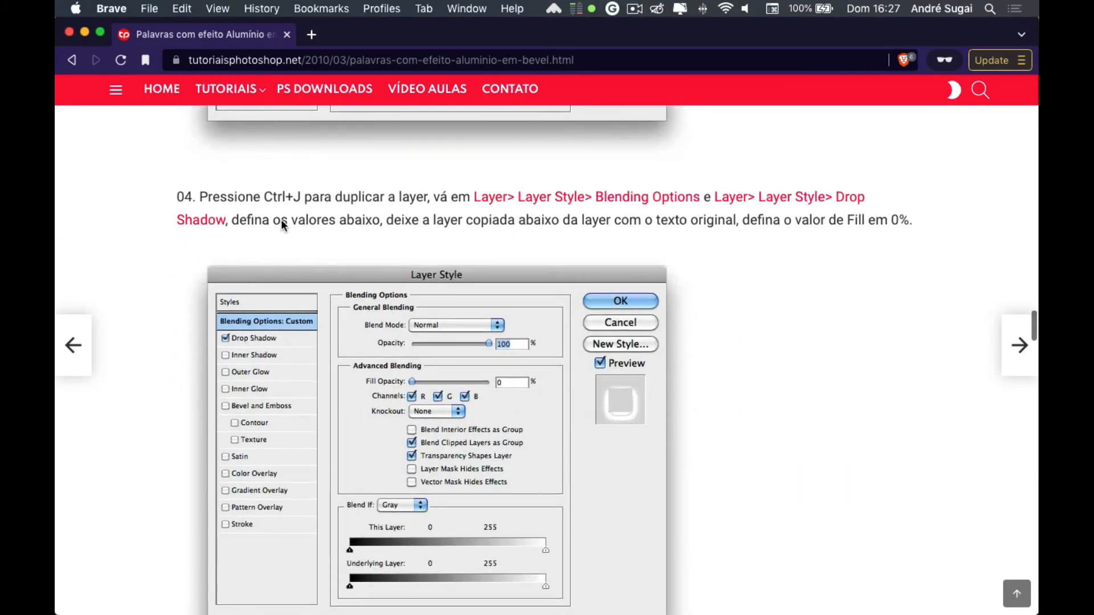
{"action": "key", "text": "alt+Right"}
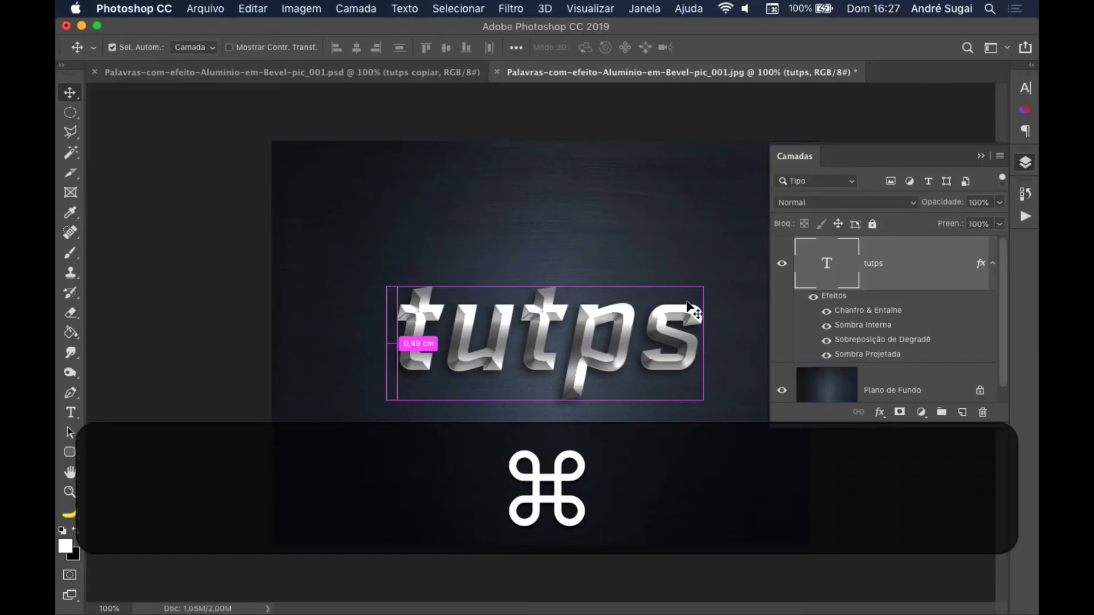
{"action": "key", "text": "super+j"}
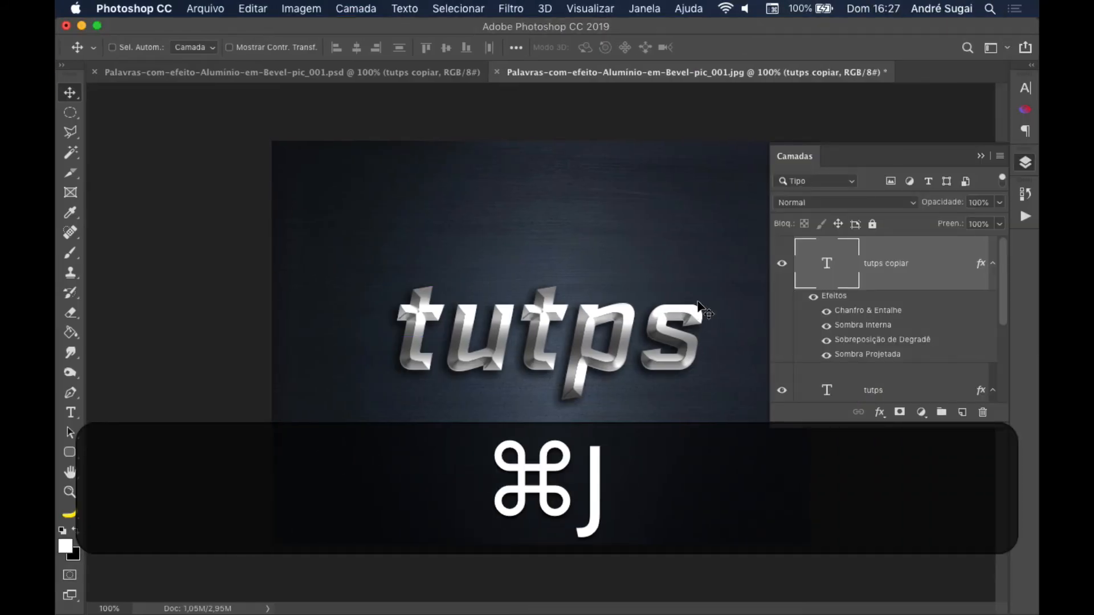
{"action": "left_click_drag", "start_coordinate": [1005, 426], "coordinate": [1004, 590]}
- Check step 04 in the Brave tutorial, then hide Chanfro & Entalhe, Sobreposição de Degradê and Sombra Interna on "tutps copiar" in Photoshop
{"action": "key", "text": "alt+Tab"}
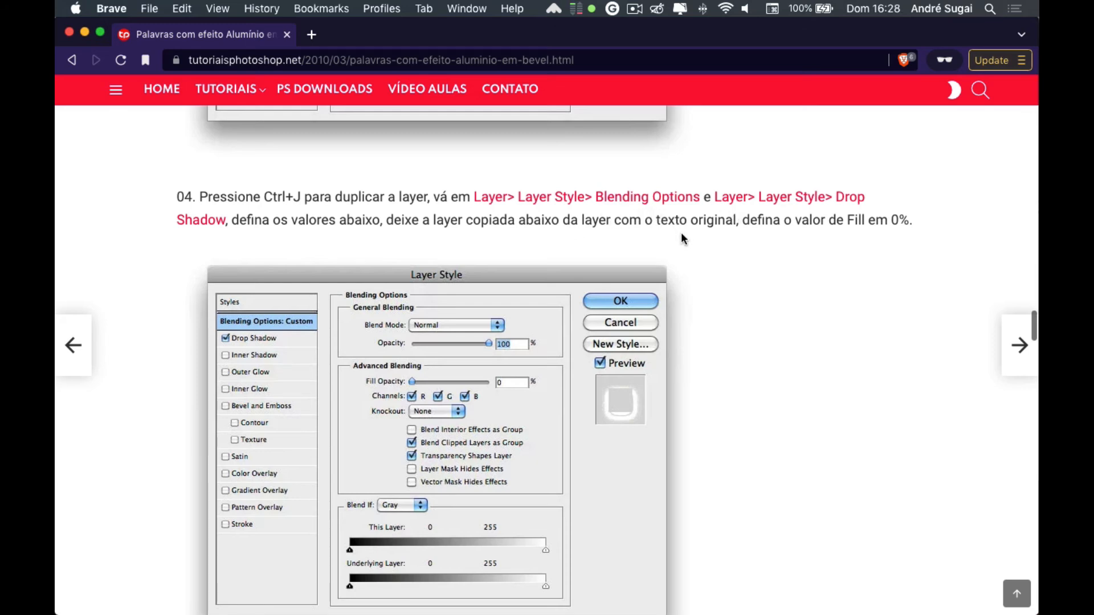
{"action": "key", "text": "alt+Right"}
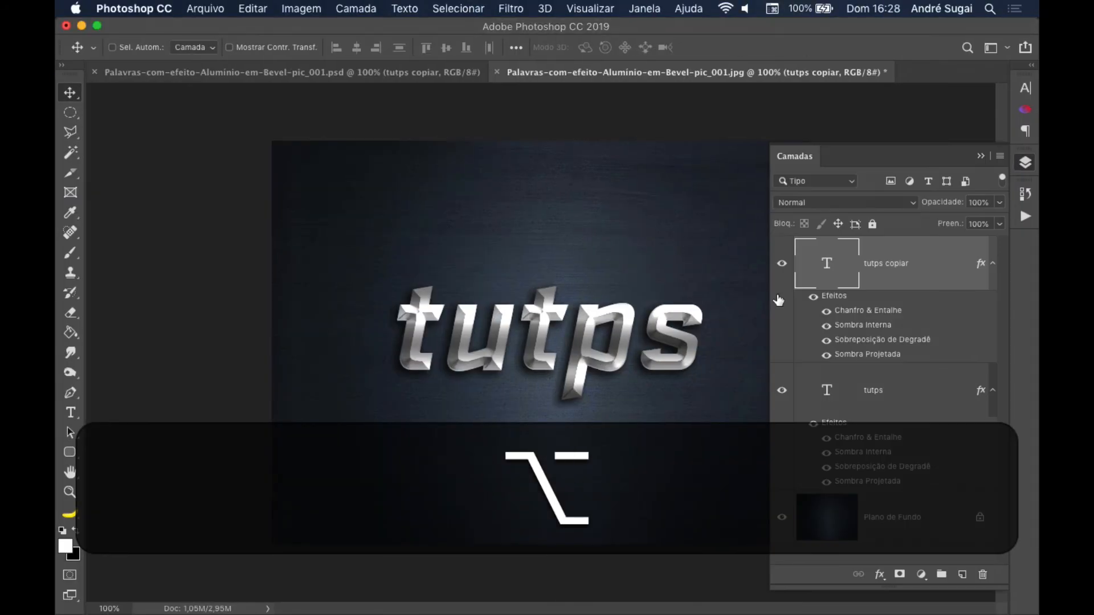
{"action": "left_click", "coordinate": [826, 311]}
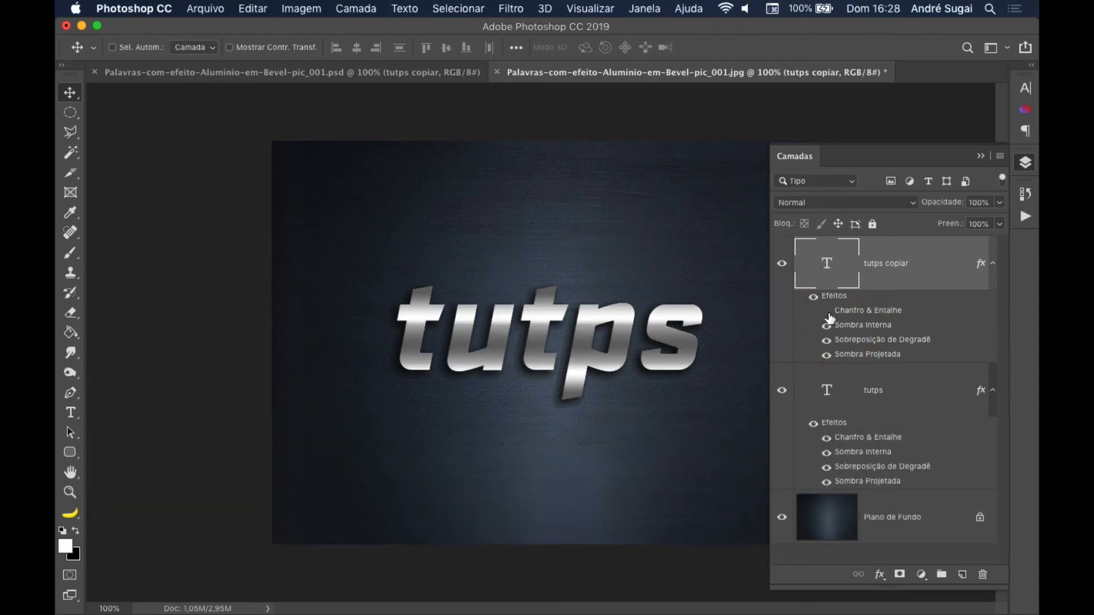
{"action": "left_click", "coordinate": [826, 341]}
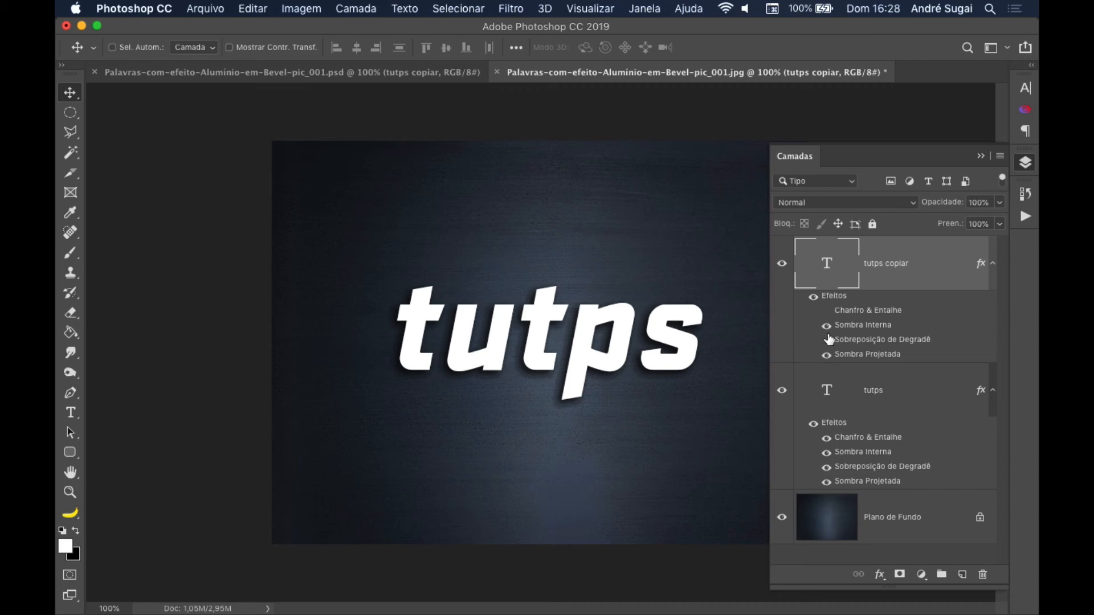
{"action": "left_click", "coordinate": [827, 326]}
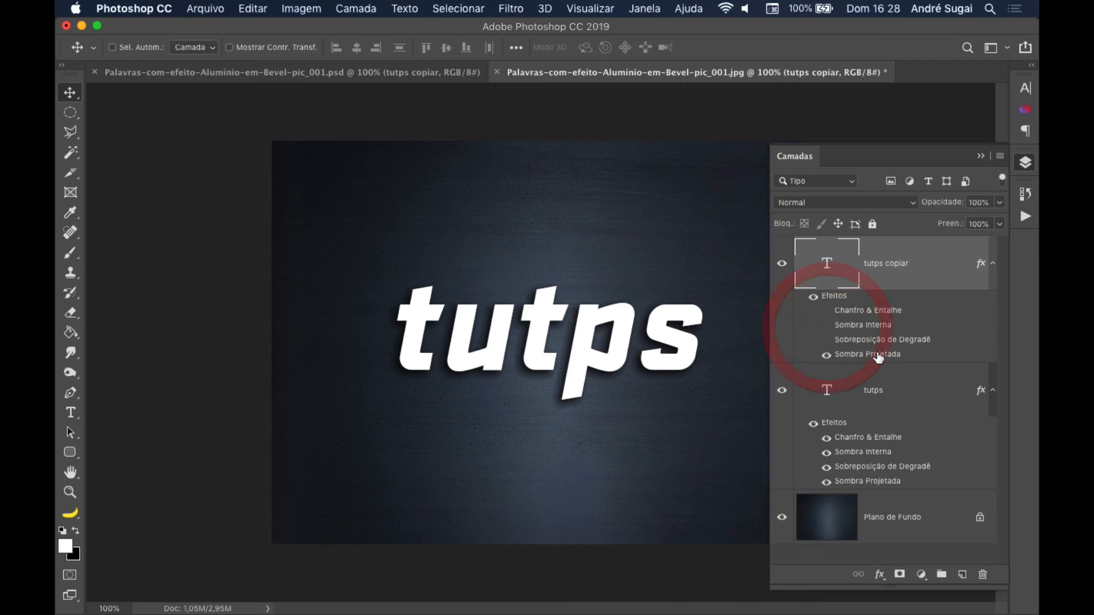
- Open the blending options of "tutps copiar", compare them with the Brave tutorial and set Opacidade de Preenchimento to 0% in Photoshop
{"action": "double_click", "coordinate": [836, 297]}
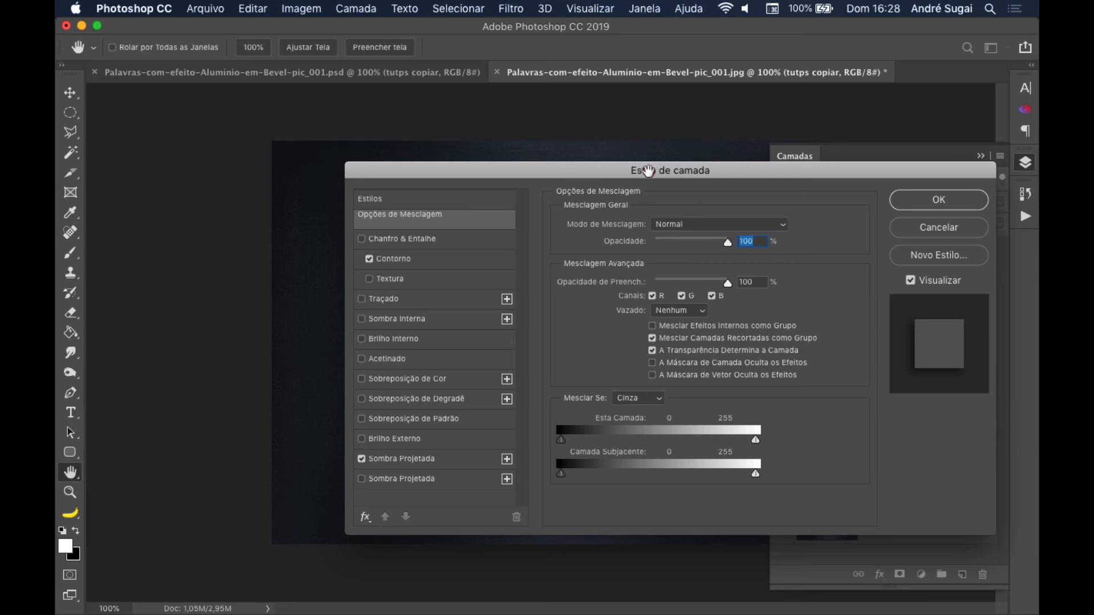
{"action": "left_click_drag", "start_coordinate": [652, 165], "coordinate": [605, 178]}
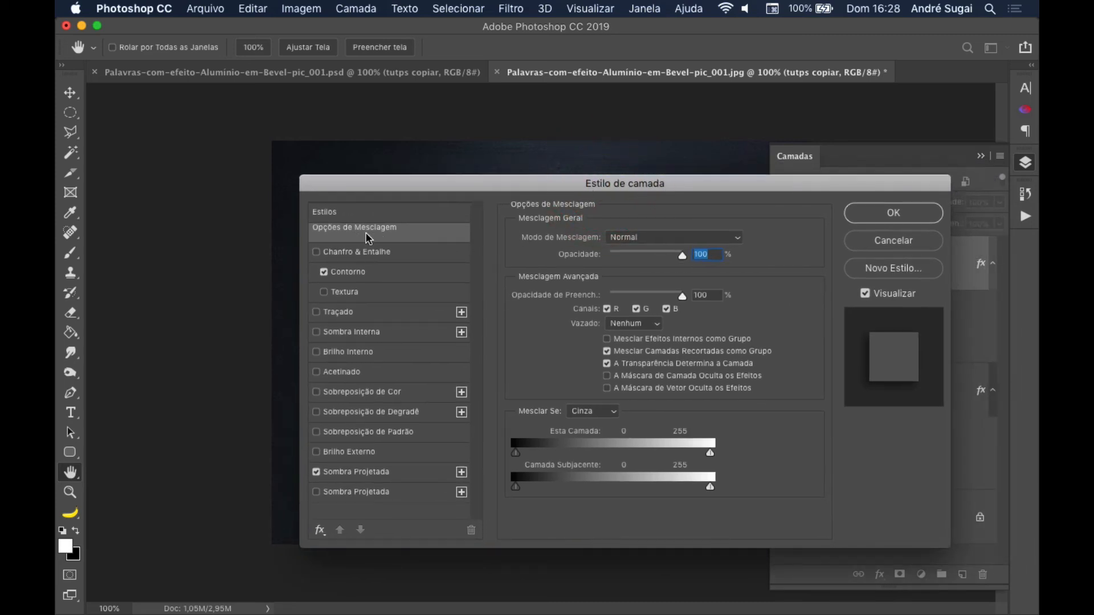
{"action": "left_click", "coordinate": [350, 232]}
{"action": "left_click", "coordinate": [764, 263]}
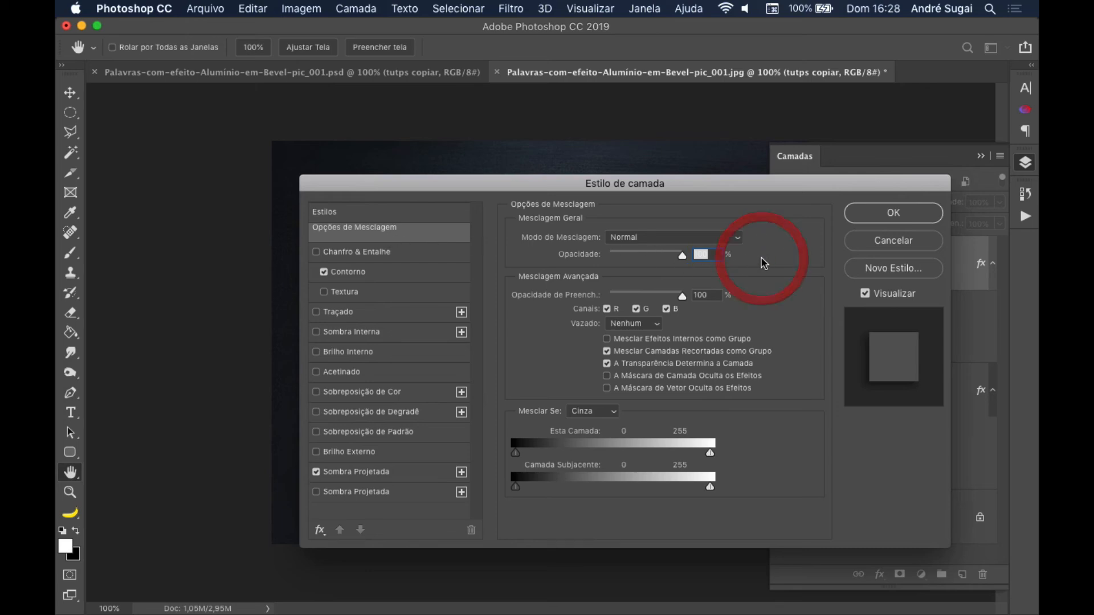
{"action": "key", "text": "alt+Tab"}
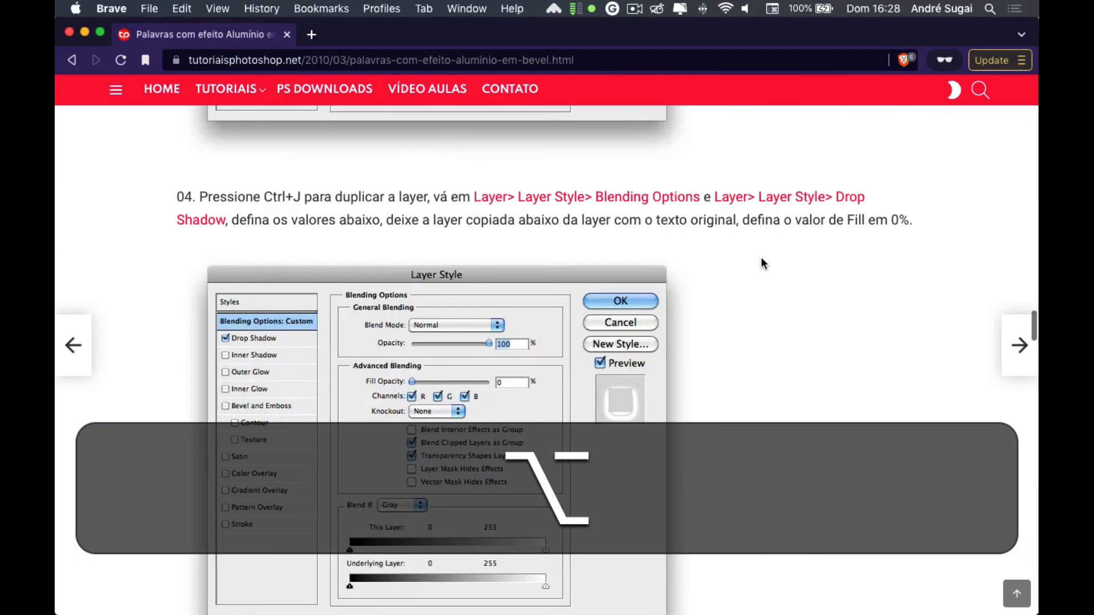
{"action": "scroll", "coordinate": [633, 302], "scroll_direction": "down", "scroll_amount": 5}
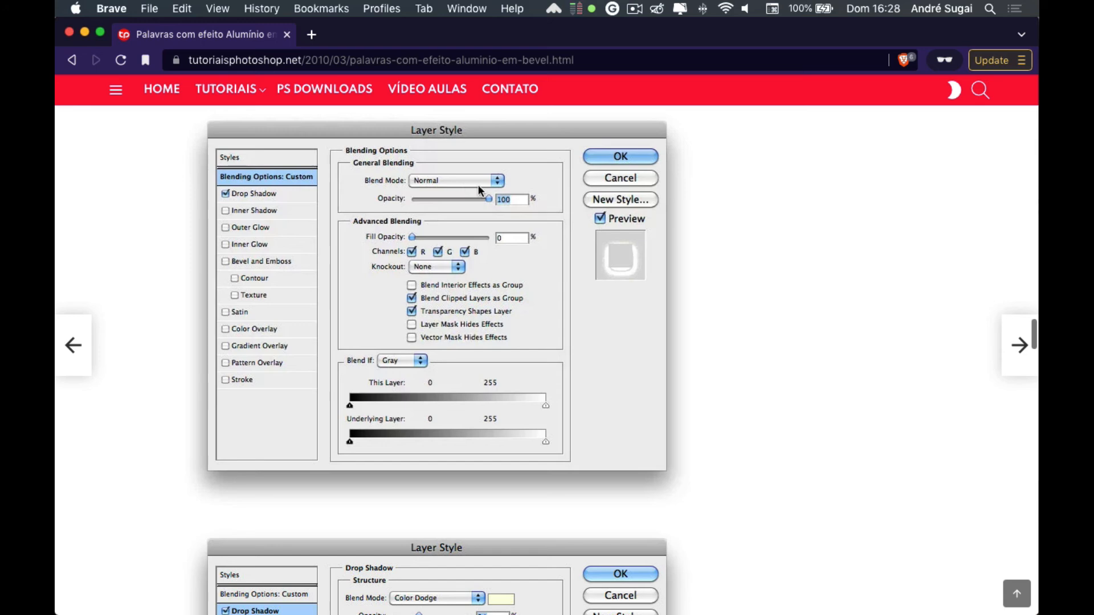
{"action": "key", "text": "alt+Tab"}
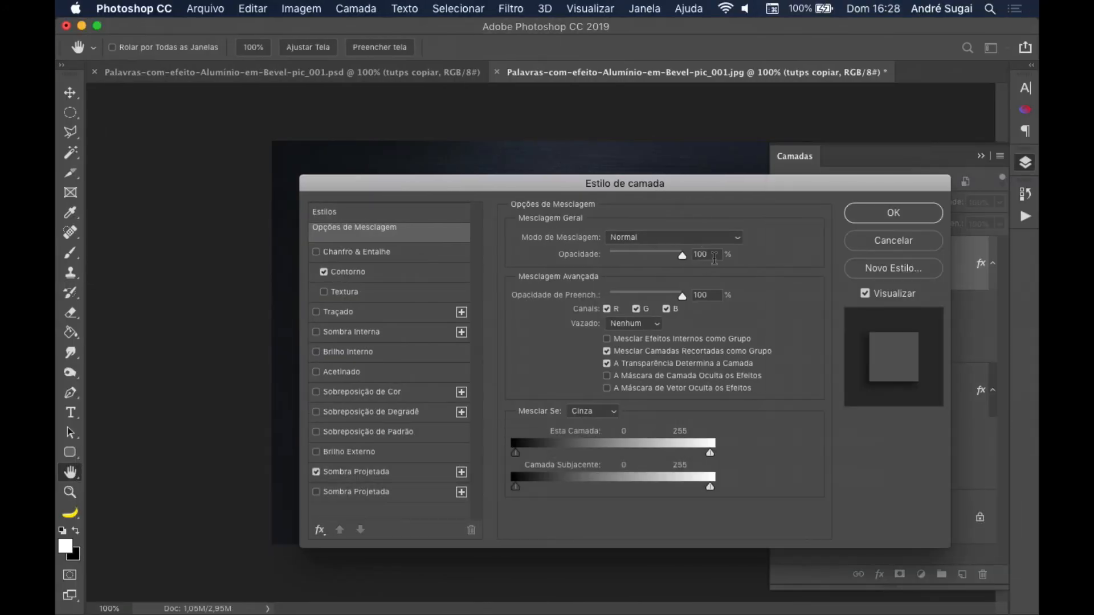
{"action": "key", "text": "alt+Tab"}
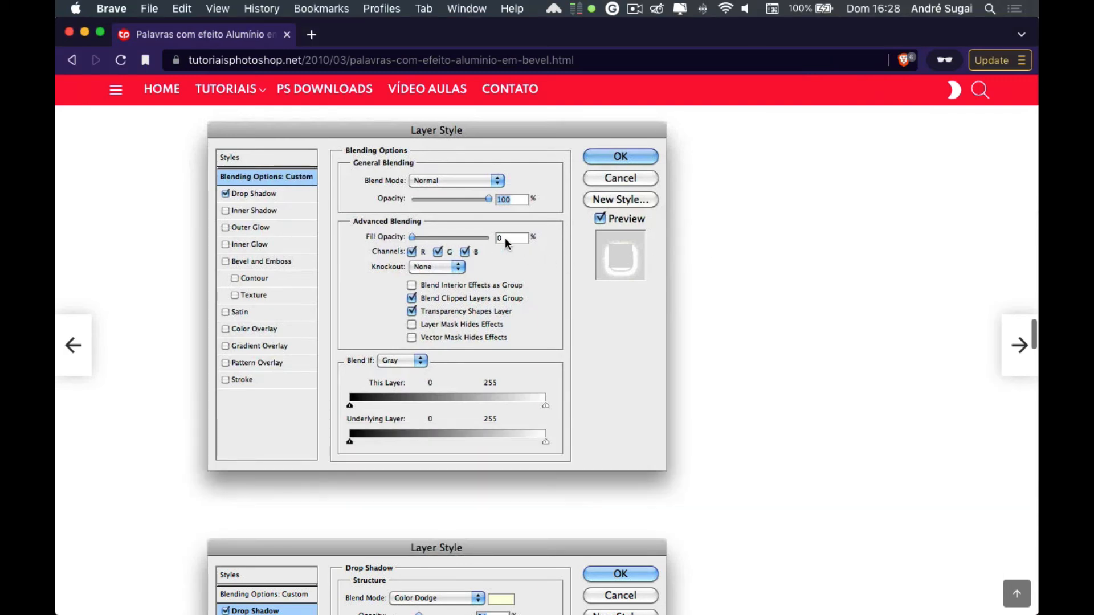
{"action": "key", "text": "alt+Tab"}
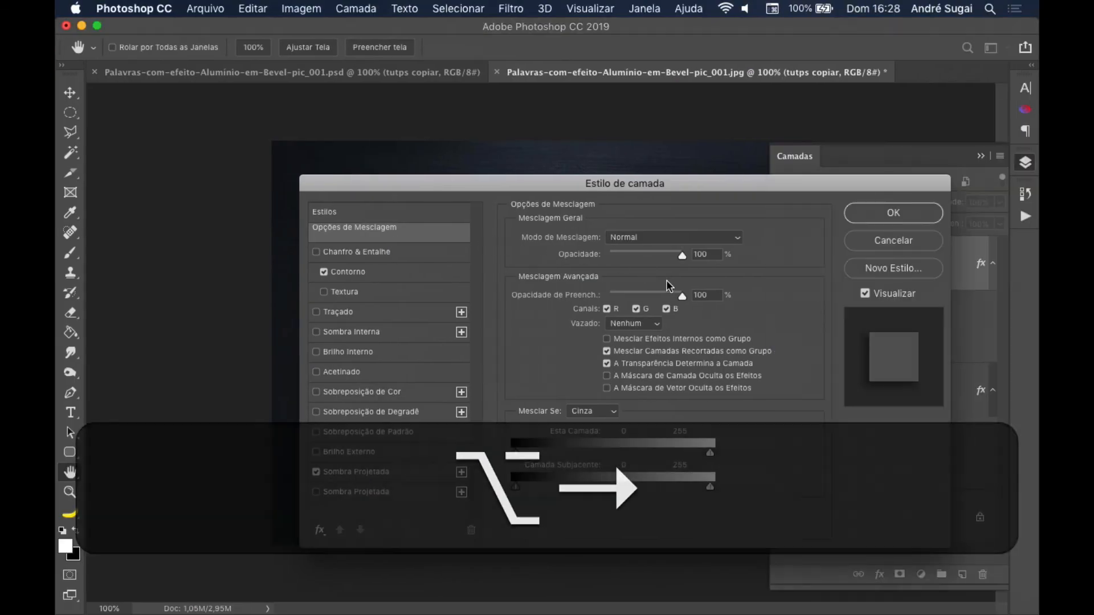
{"action": "left_click_drag", "start_coordinate": [678, 297], "coordinate": [578, 302]}
- Compare the knockout, advanced blending and Blend If options with the Brave tutorial, and disable the bevel's Contorno in Photoshop
{"action": "key", "text": "alt+Tab"}
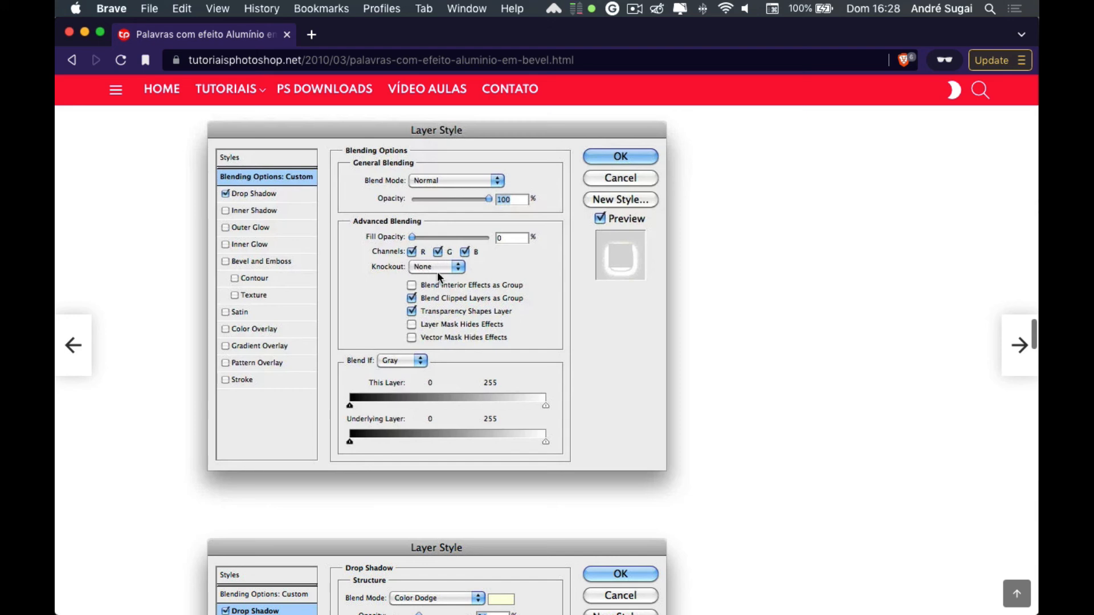
{"action": "key", "text": "alt+Tab"}
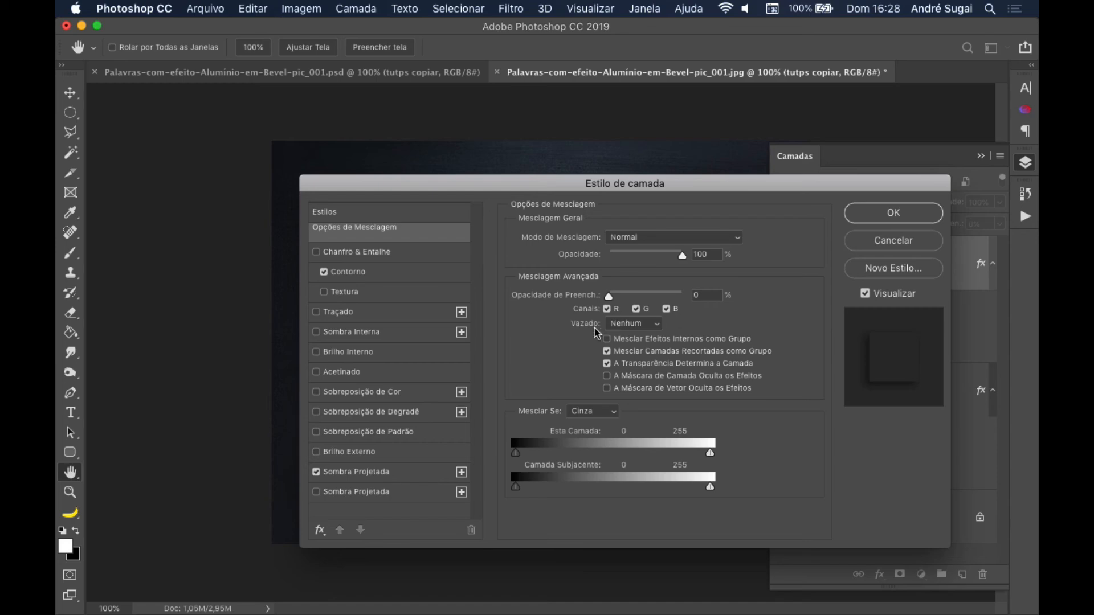
{"action": "key", "text": "alt+Tab"}
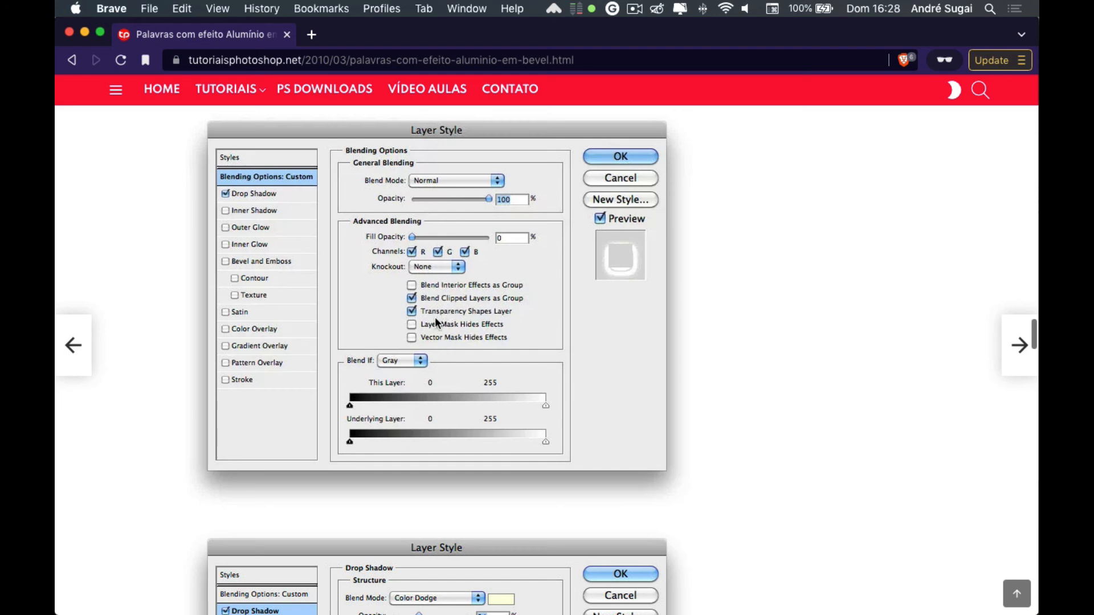
{"action": "key", "text": "alt+Tab"}
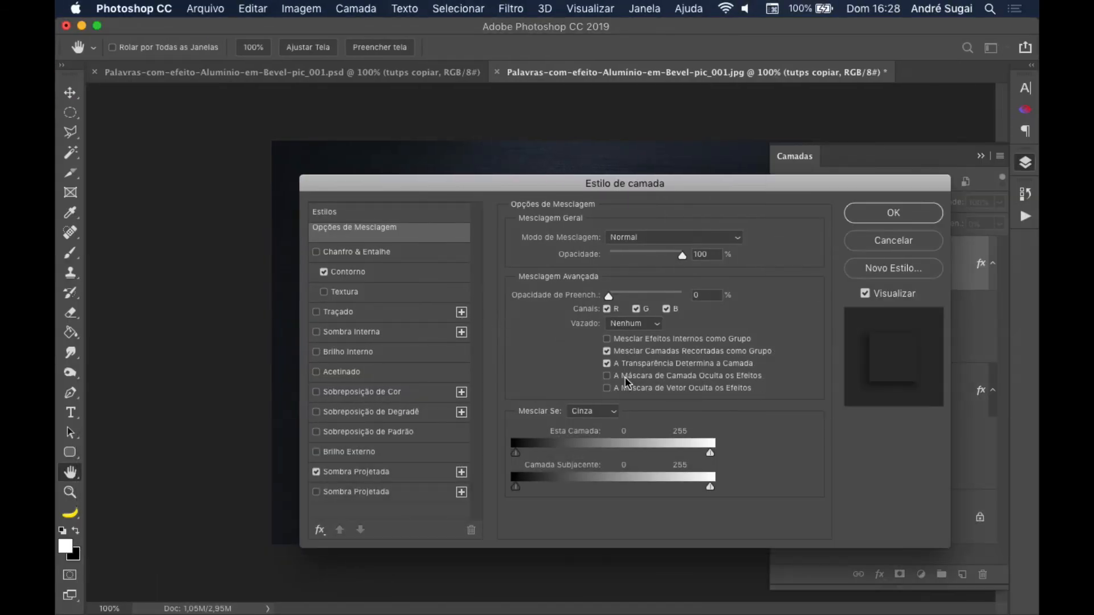
{"action": "key", "text": "alt+Tab"}
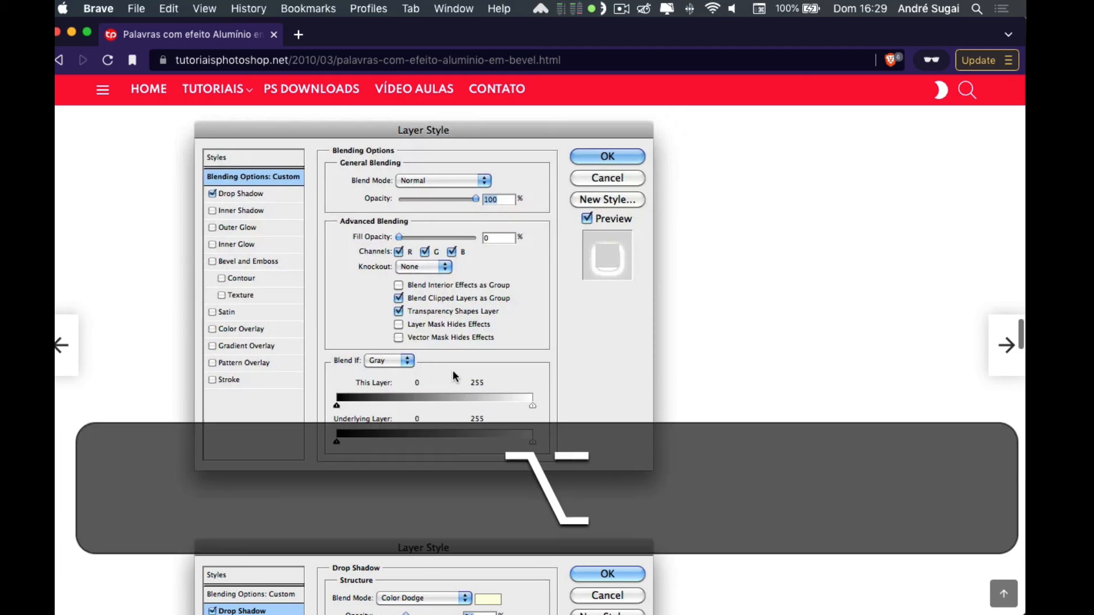
{"action": "key", "text": "alt+Tab"}
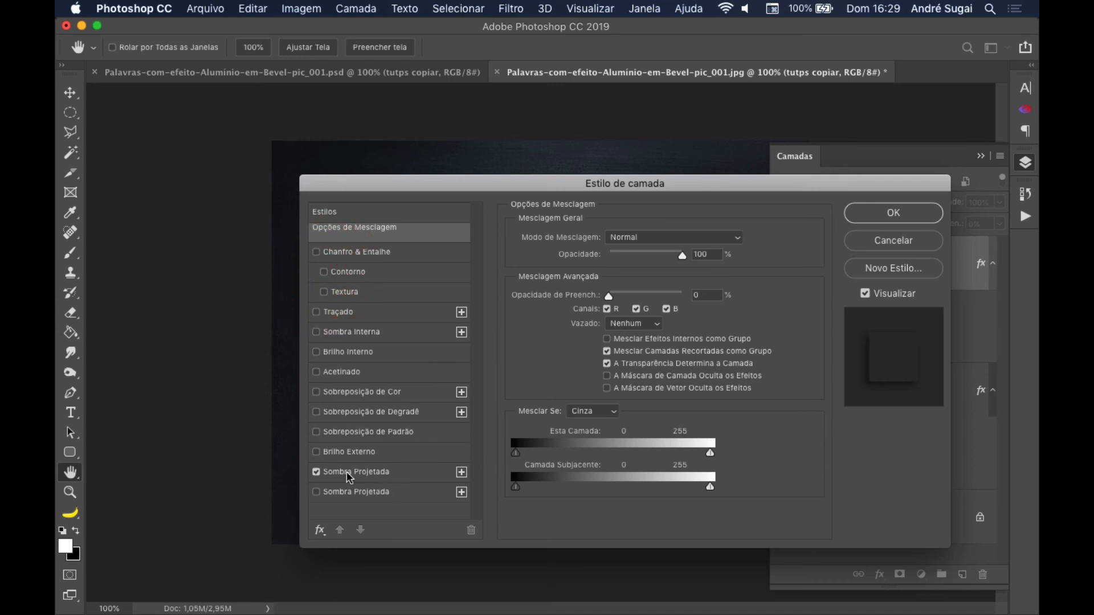
- Find the Drop Shadow settings in the Brave tutorial and set Sombra Projetada in Photoshop to Subexposição de Cores with a pale yellow colour
{"action": "left_click", "coordinate": [371, 473]}
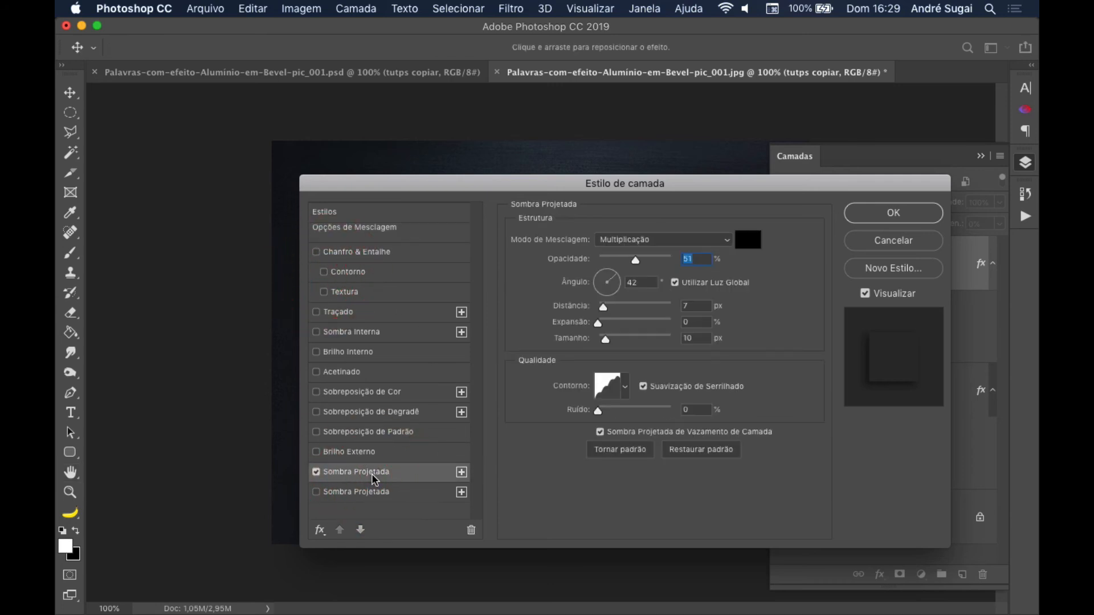
{"action": "key", "text": "alt+Tab"}
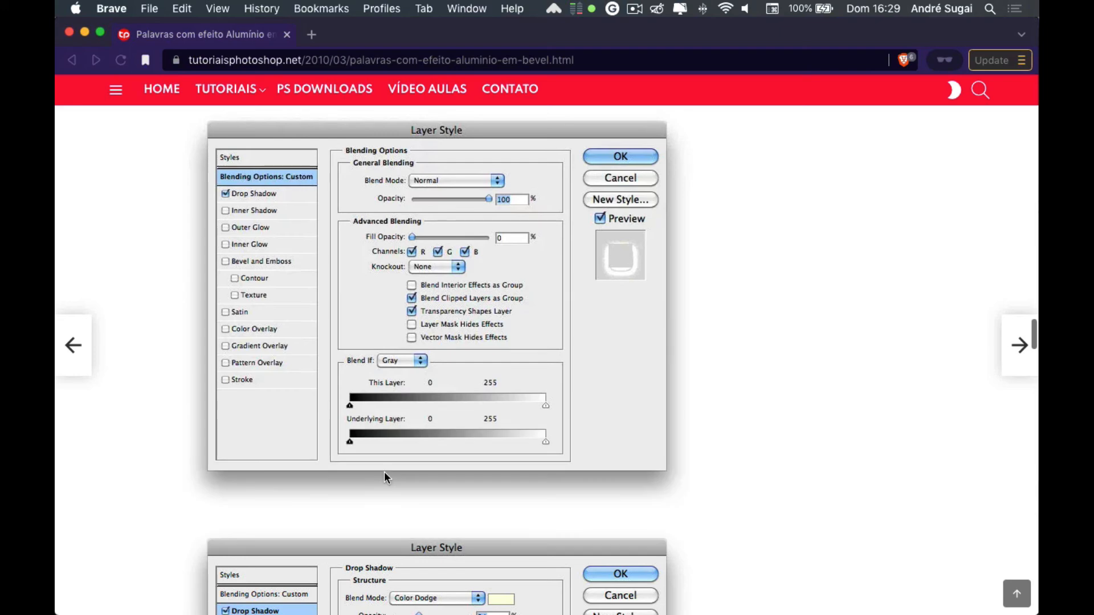
{"action": "scroll", "coordinate": [383, 476], "scroll_direction": "down", "scroll_amount": 4}
{"action": "scroll", "coordinate": [377, 490], "scroll_direction": "down", "scroll_amount": 2}
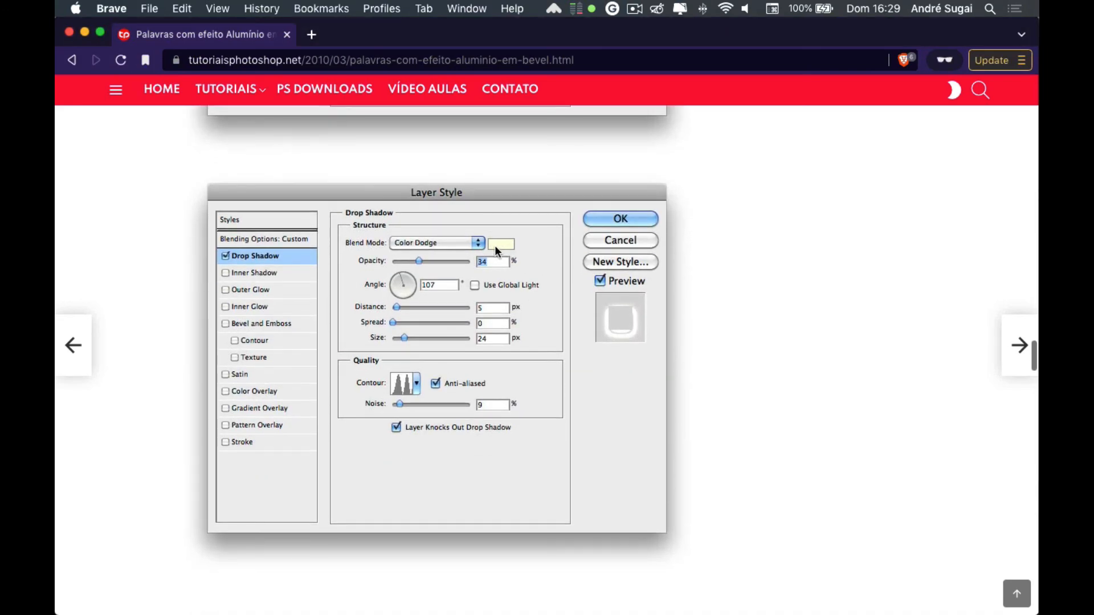
{"action": "key", "text": "alt+Right"}
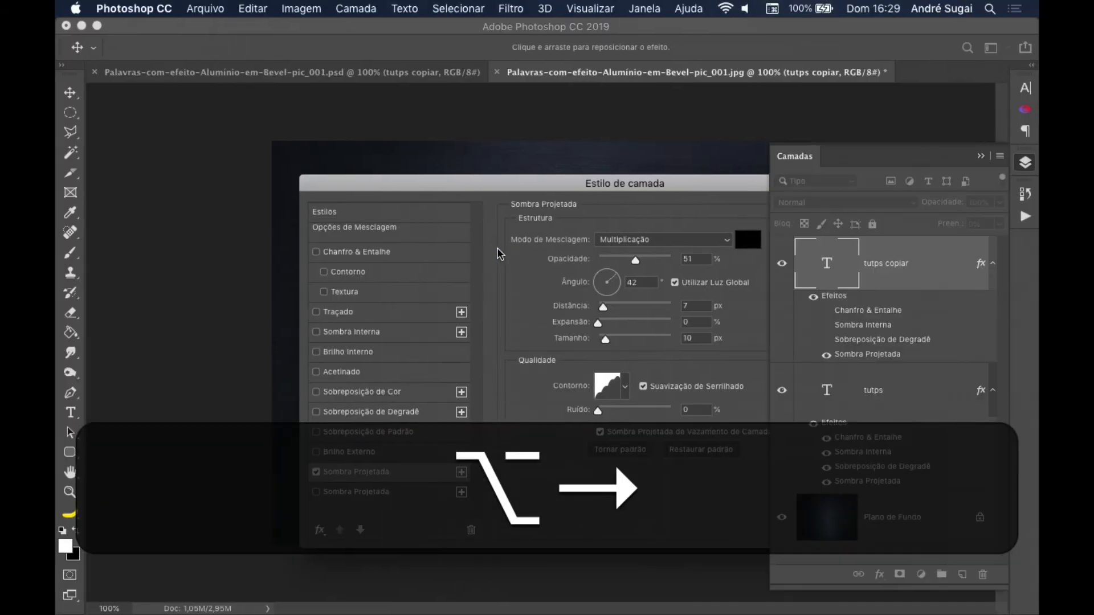
{"action": "left_click", "coordinate": [627, 242]}
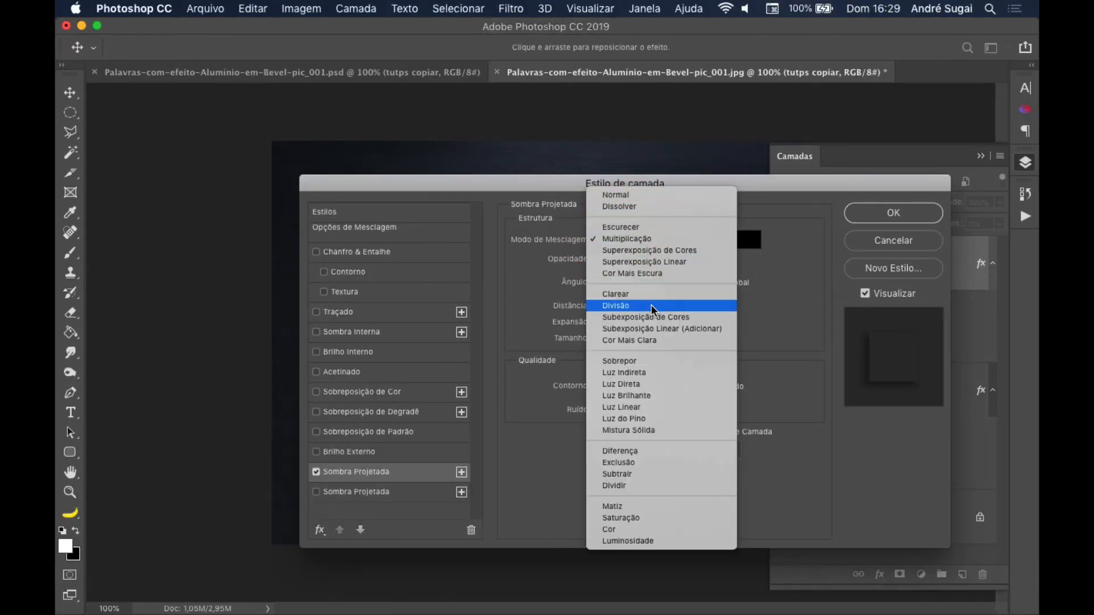
{"action": "left_click", "coordinate": [647, 318]}
{"action": "left_click", "coordinate": [748, 239]}
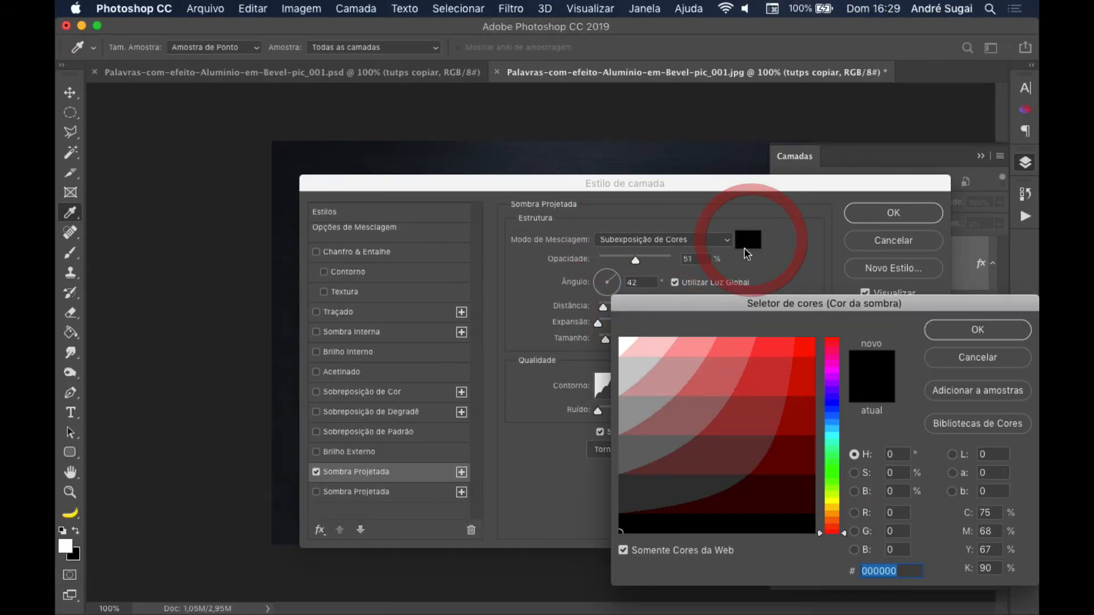
{"action": "left_click", "coordinate": [837, 493]}
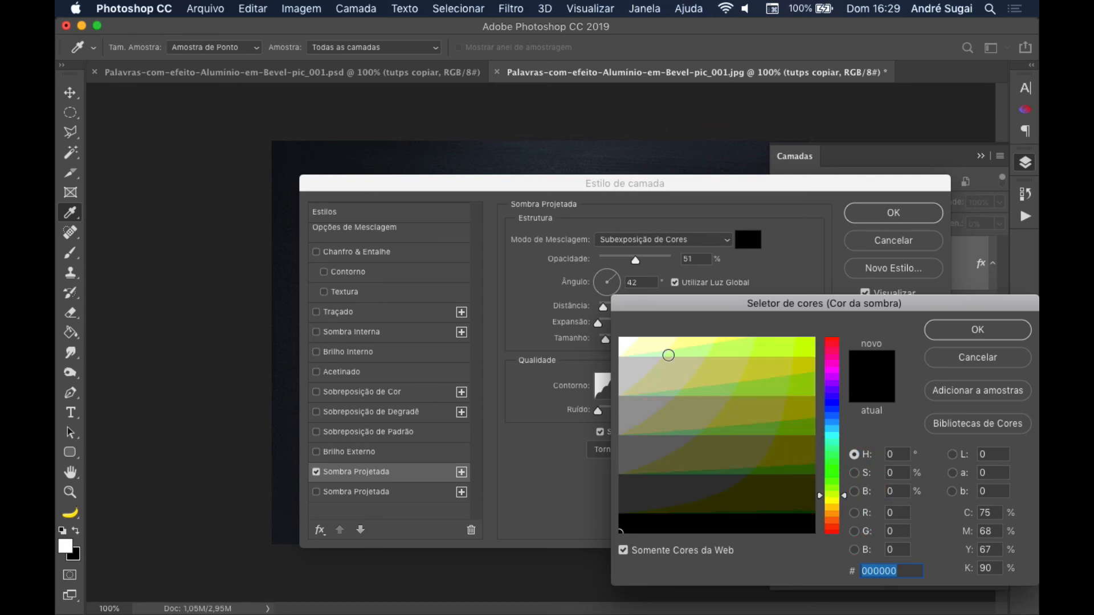
{"action": "left_click", "coordinate": [653, 342]}
{"action": "left_click", "coordinate": [960, 330]}
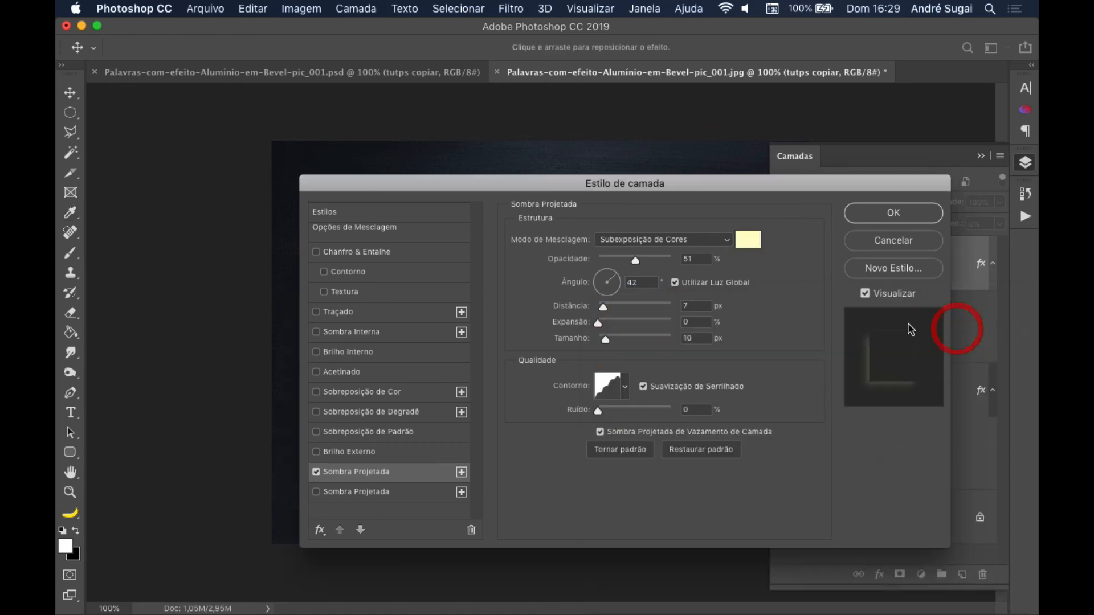
- Check the drop shadow opacity in the Brave tutorial and set Opacidade to 34% for Sombra Projetada in Photoshop
{"action": "key", "text": "alt+Left"}
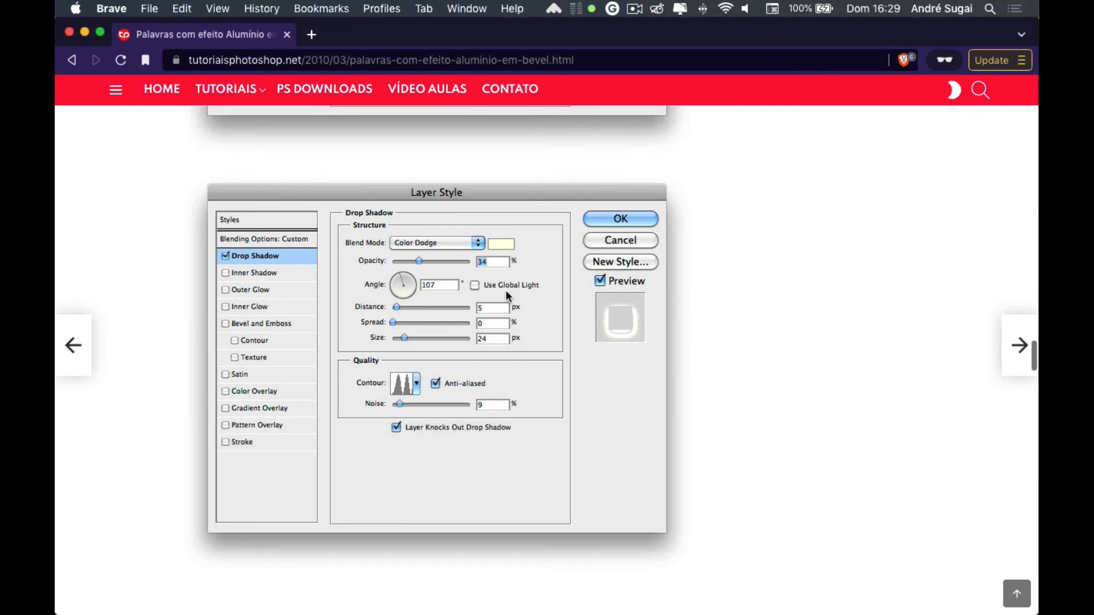
{"action": "key", "text": "alt+Right"}
{"action": "left_click", "coordinate": [686, 257]}
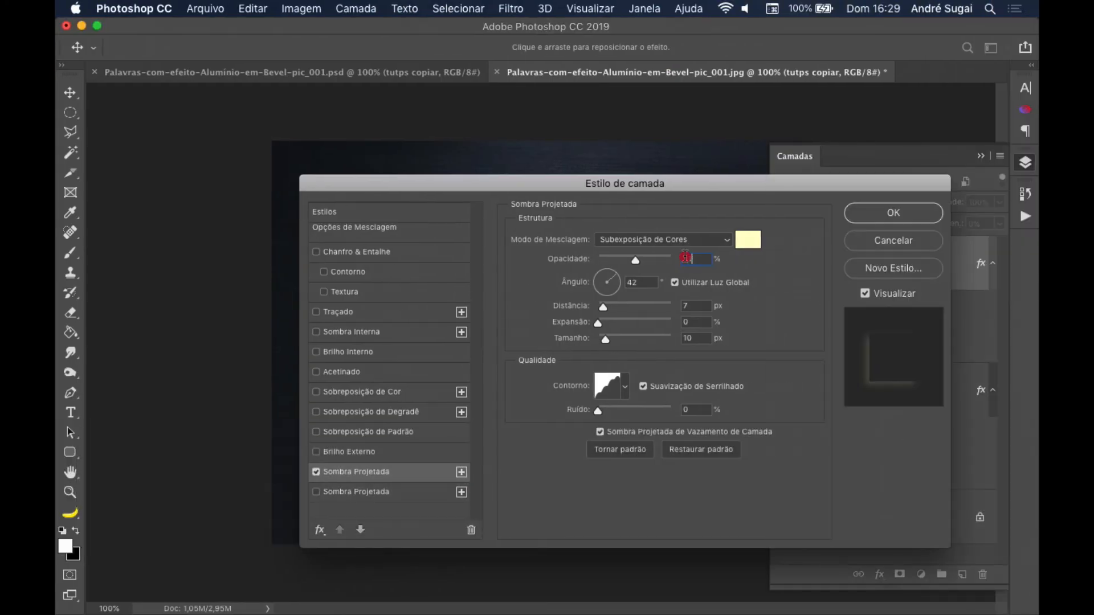
{"action": "type", "text": "34"}
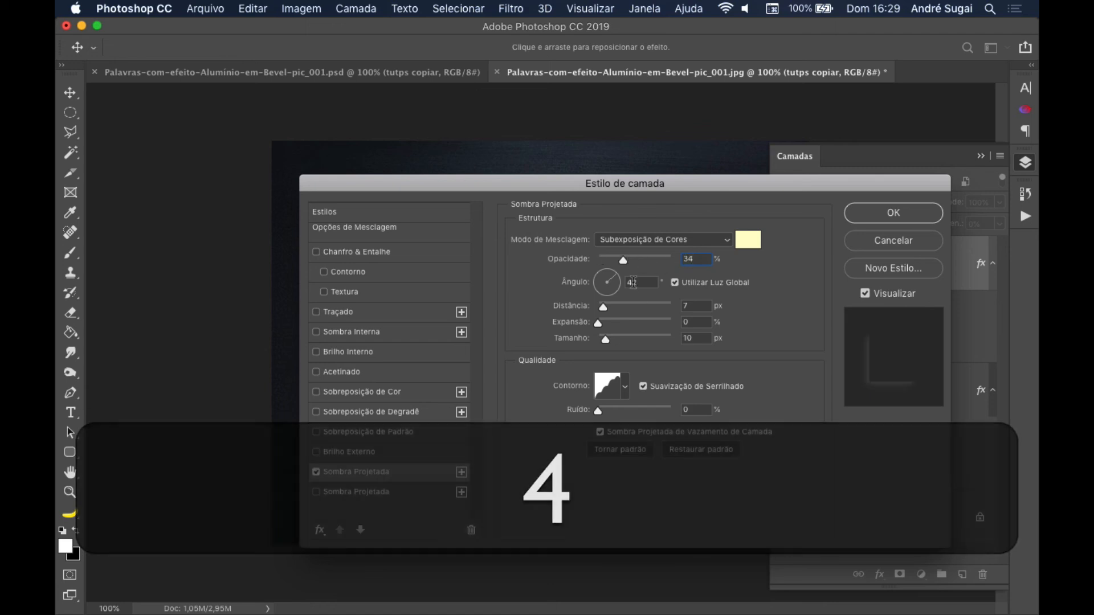
- Set the drop shadow angle to 107°, check the Brave tutorial, disable Utilizar Luz Global in Photoshop and re-enter 107°
{"action": "double_click", "coordinate": [634, 283]}
{"action": "type", "text": "107"}
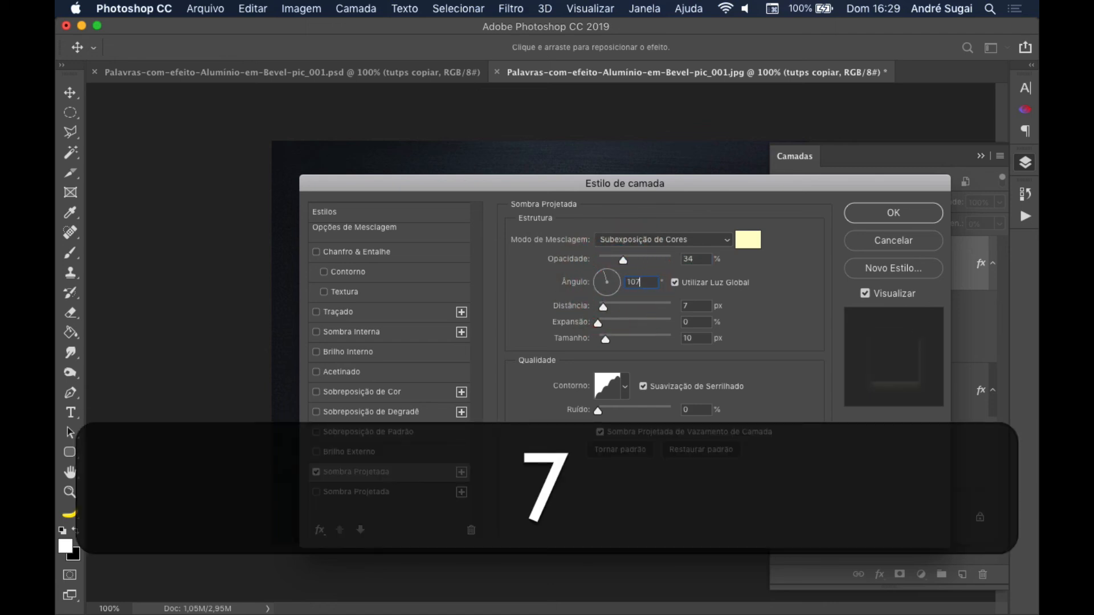
{"action": "key", "text": "alt+Left"}
{"action": "key", "text": "alt+Right"}
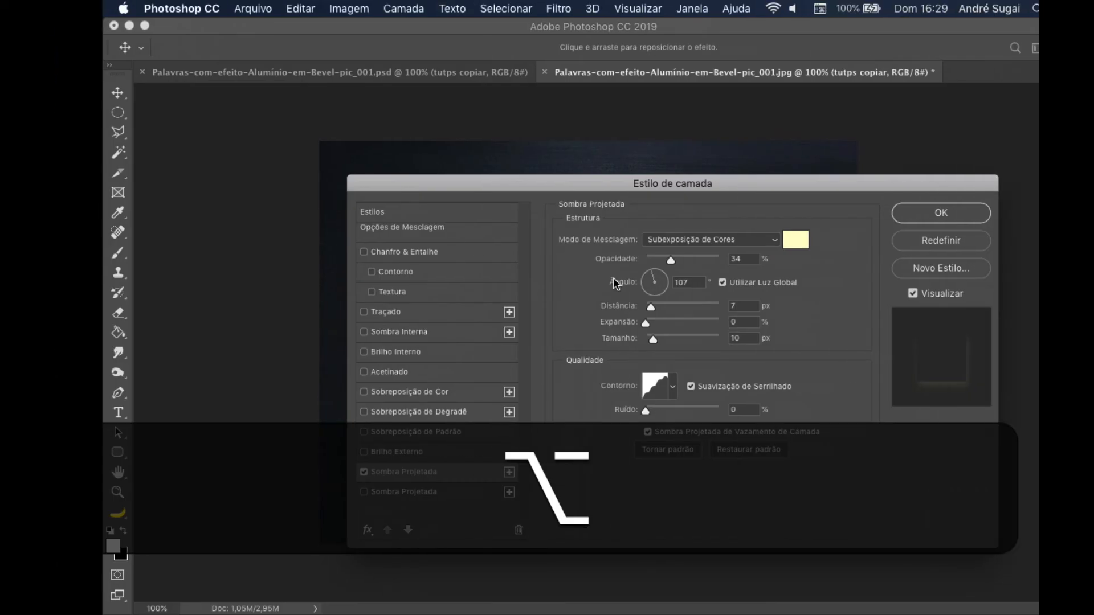
{"action": "left_click", "coordinate": [675, 281]}
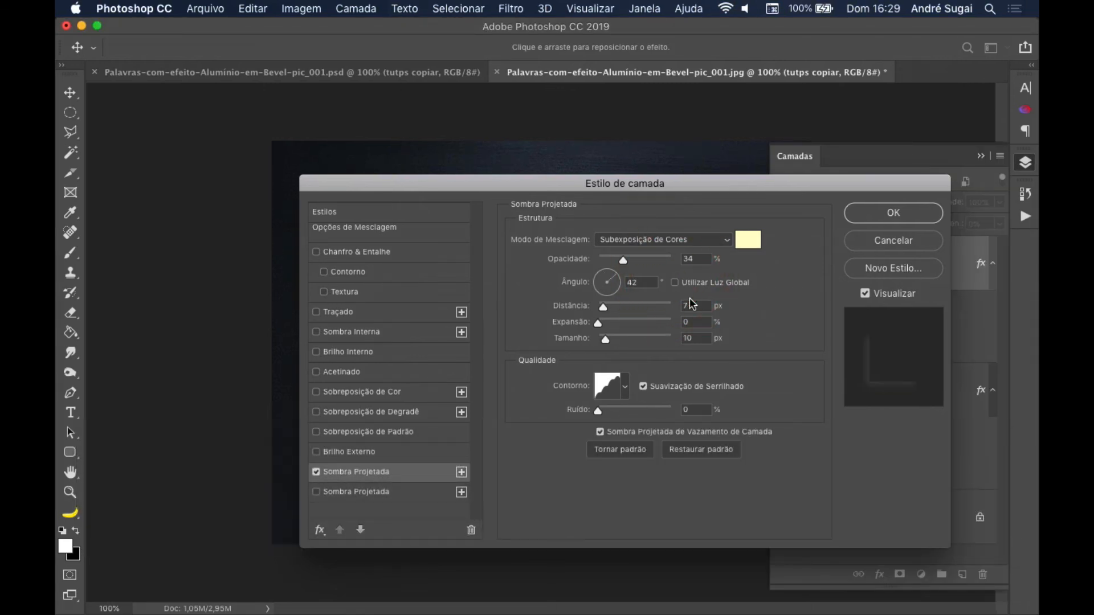
{"action": "left_click", "coordinate": [597, 282]}
{"action": "type", "text": "107"}
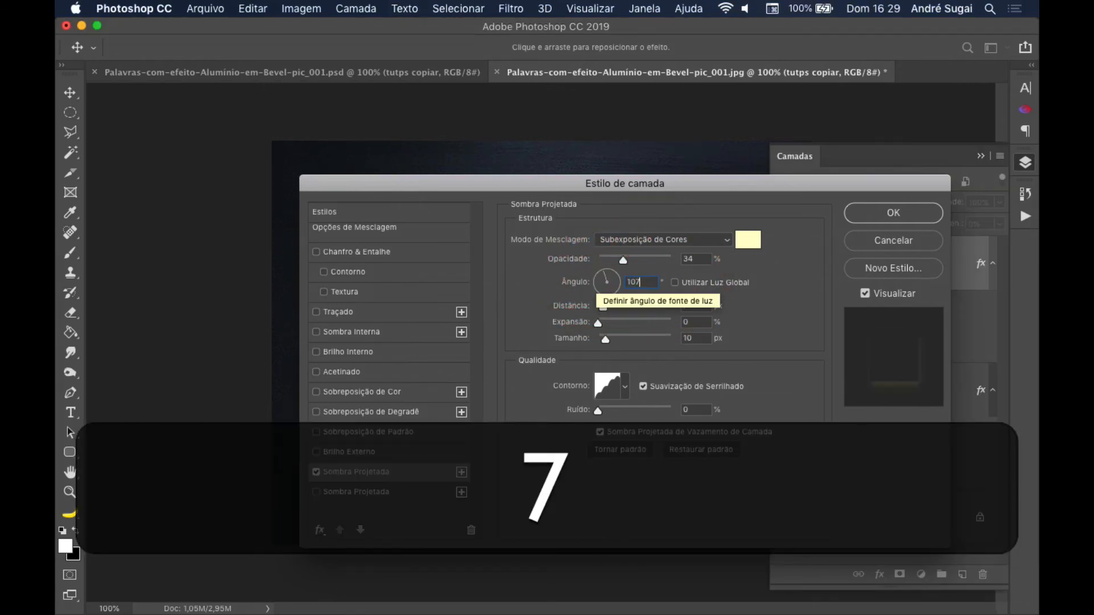
- Check the drop shadow distance and size in the Brave tutorial, and set Distância to 5 px and Tamanho to 24 px in Photoshop
{"action": "key", "text": "alt+Left"}
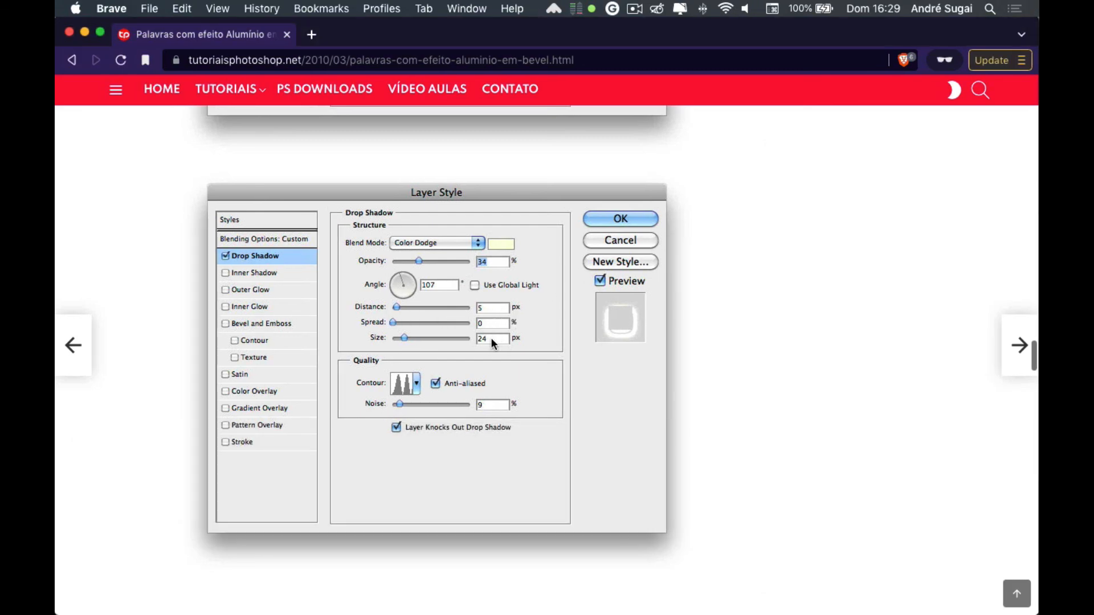
{"action": "key", "text": "alt+Right"}
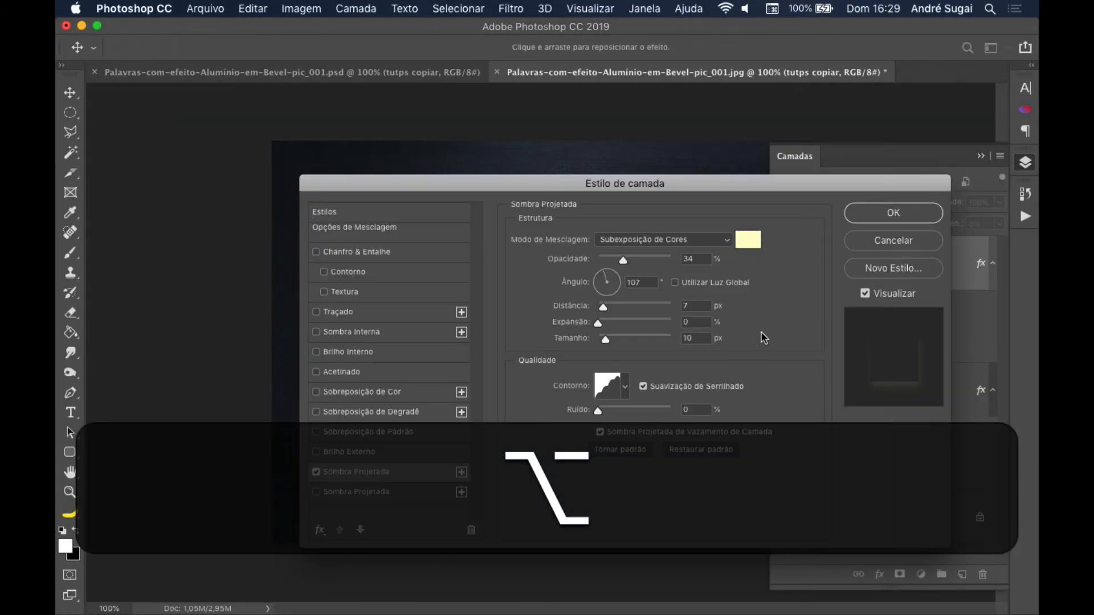
{"action": "double_click", "coordinate": [690, 306]}
{"action": "type", "text": "5"}
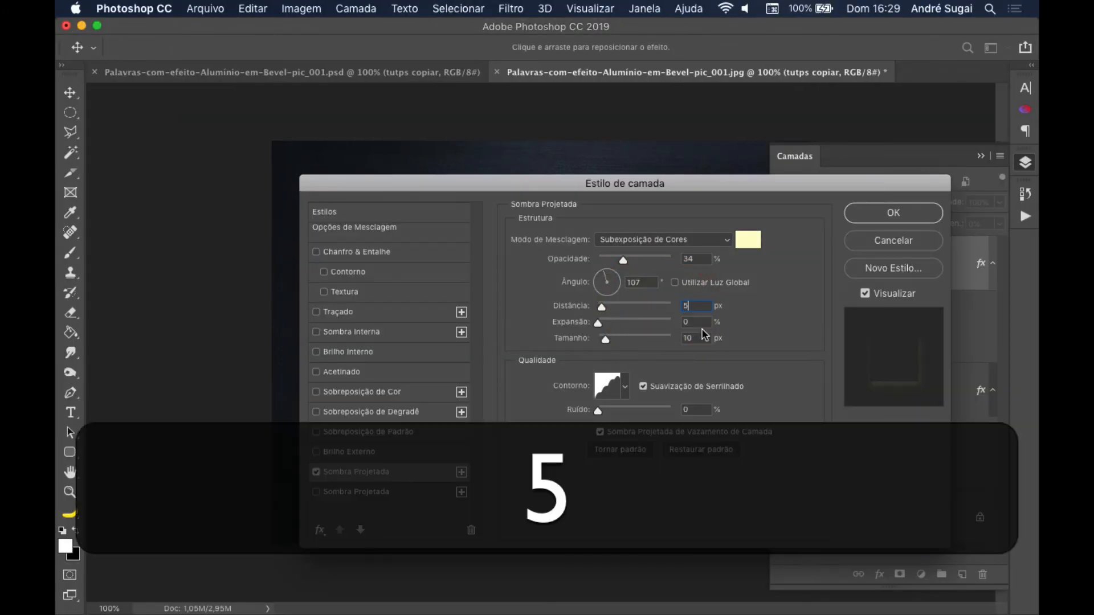
{"action": "left_click", "coordinate": [647, 337]}
{"action": "type", "text": "24"}
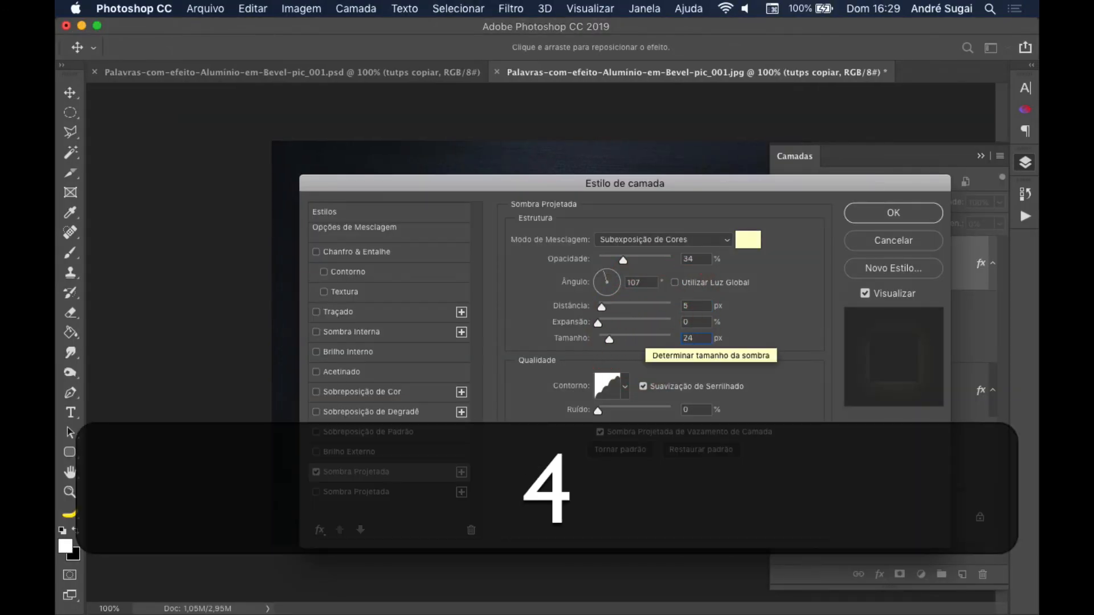
- Check the shadow contour in the Brave tutorial and set Sombra Projetada's Contorno in Photoshop to the matching multi-peaked preset
{"action": "key", "text": "alt+Left"}
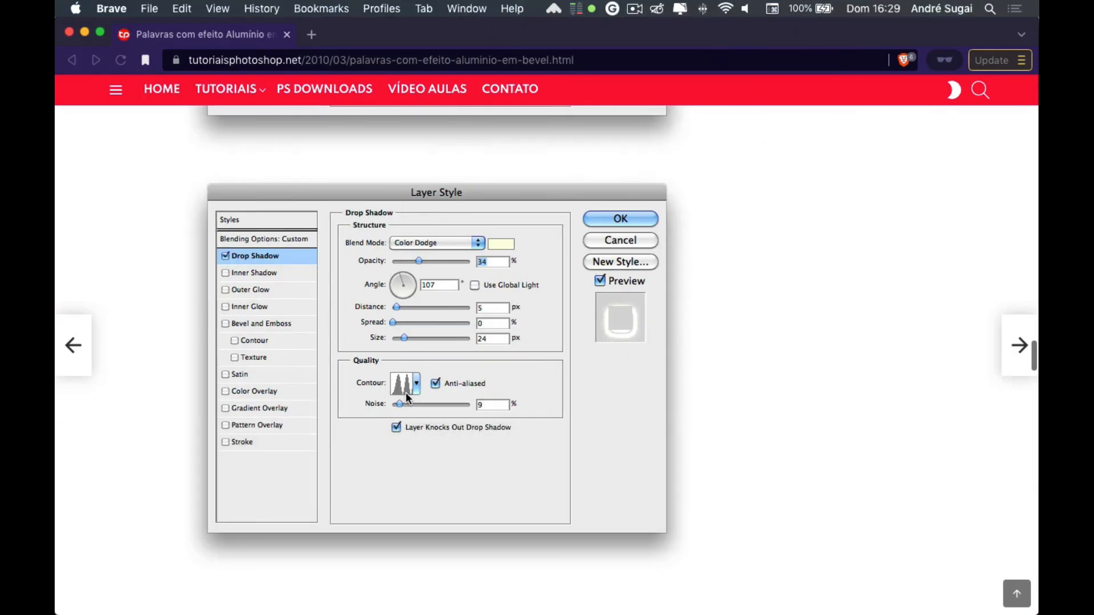
{"action": "key", "text": "alt+Right"}
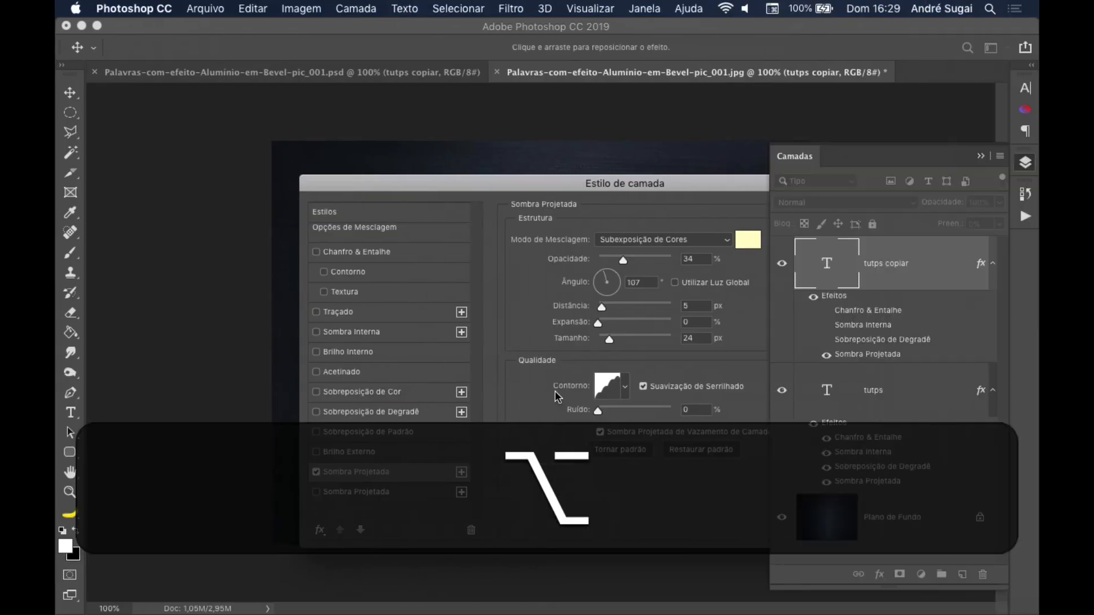
{"action": "left_click", "coordinate": [625, 390]}
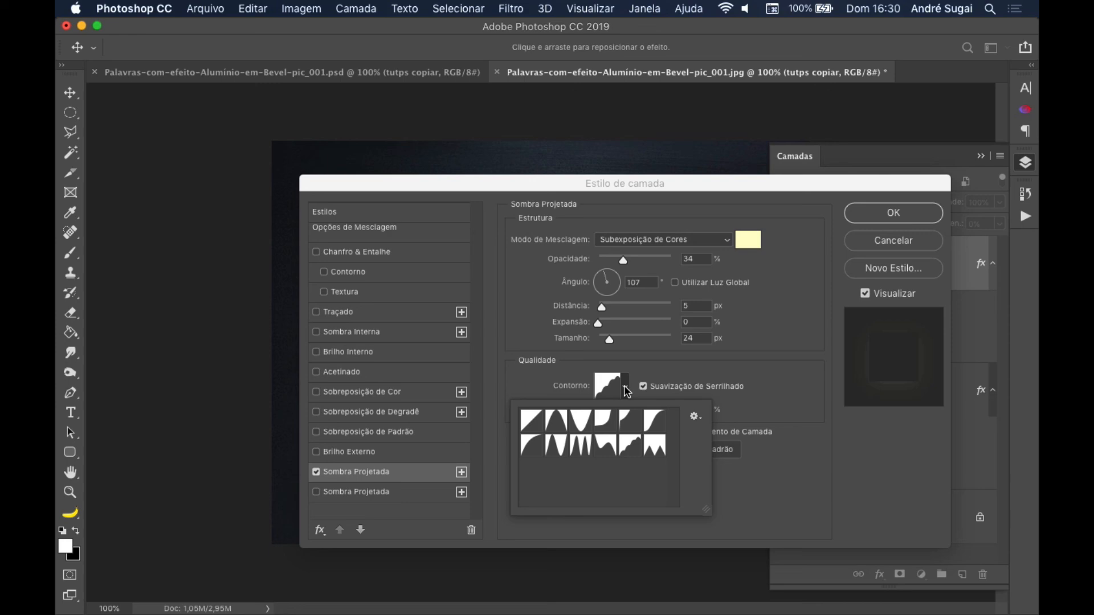
{"action": "left_click", "coordinate": [583, 449]}
{"action": "left_click", "coordinate": [658, 366]}
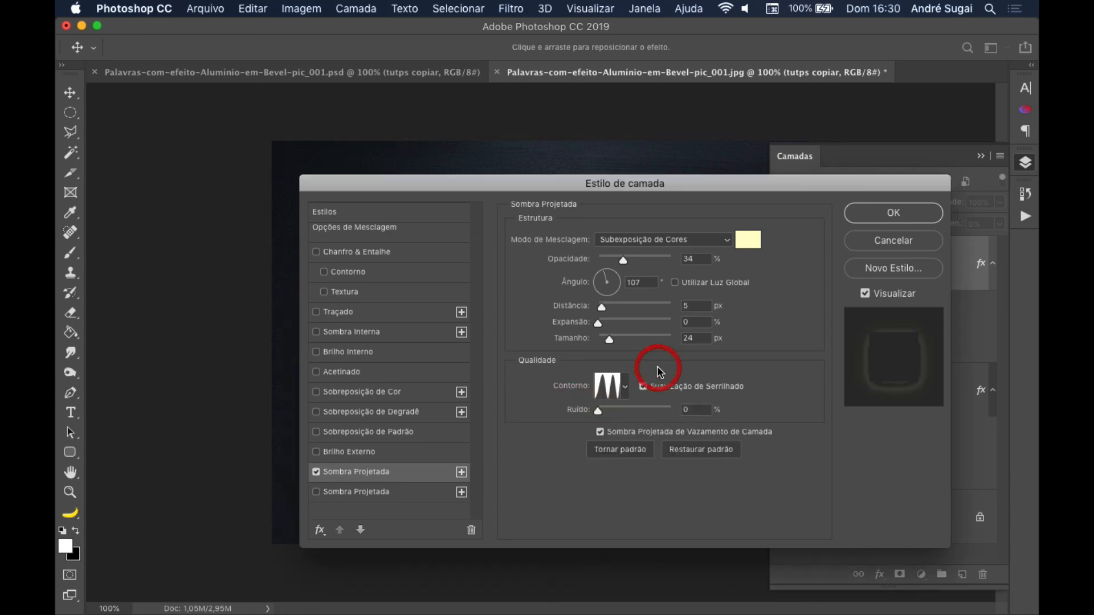
- Check the noise and knockout settings in the Brave tutorial, set Ruído to 9% in Photoshop and apply the layer style
{"action": "key", "text": "alt"}
{"action": "key", "text": "alt+Left"}
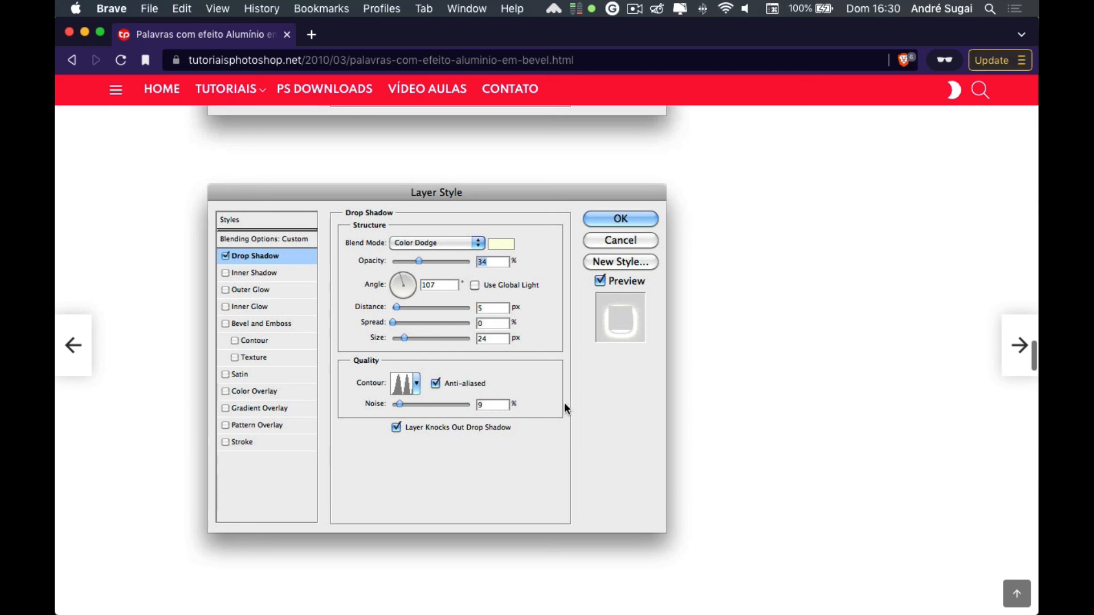
{"action": "key", "text": "alt+Right"}
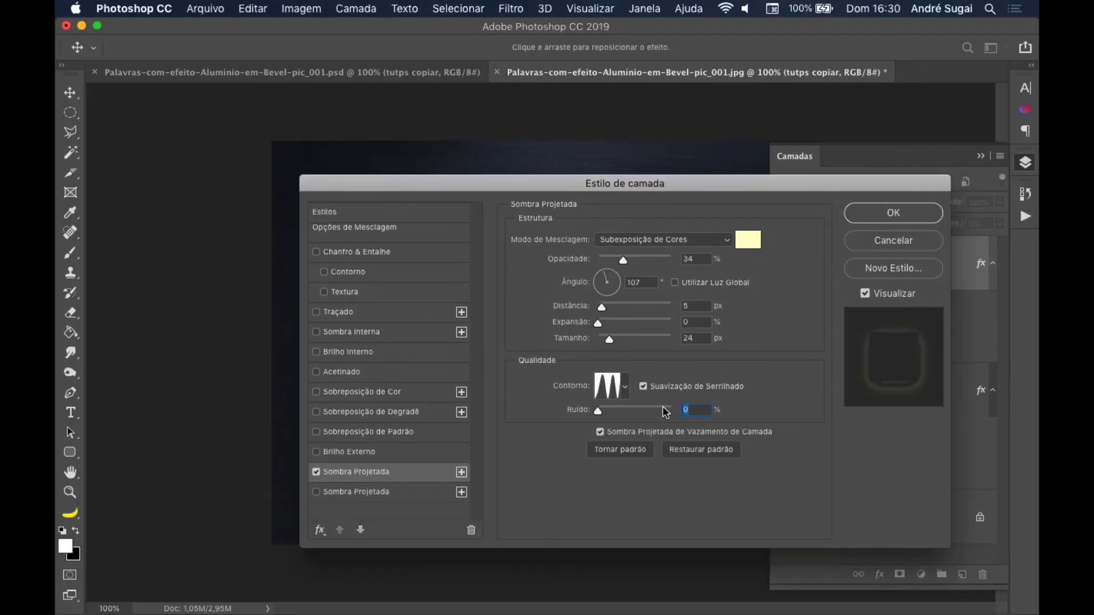
{"action": "type", "text": "9"}
{"action": "key", "text": "alt+Left"}
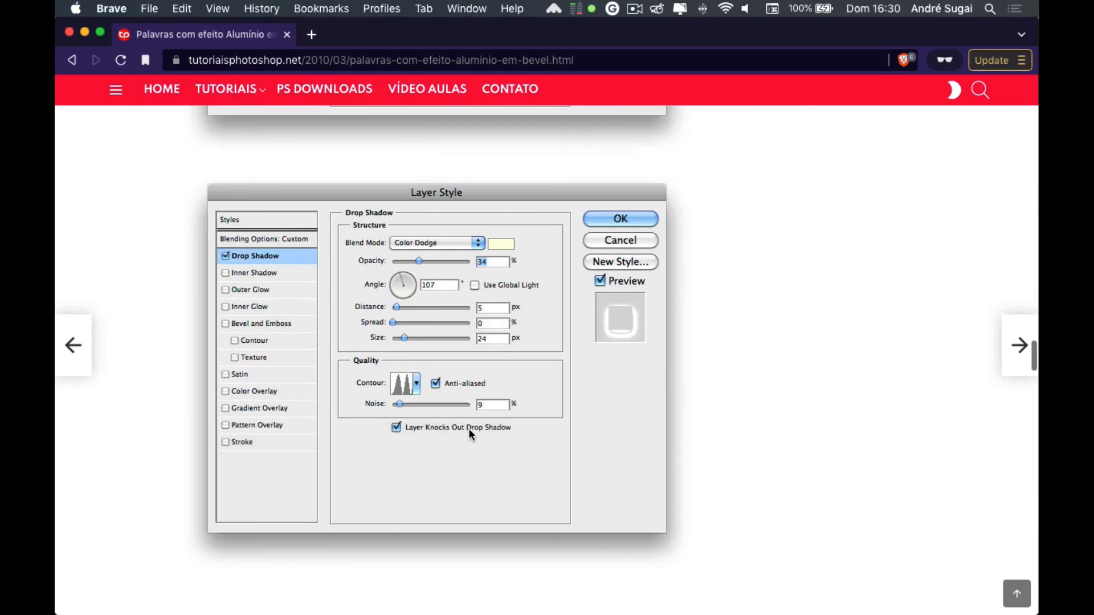
{"action": "key", "text": "alt+Right"}
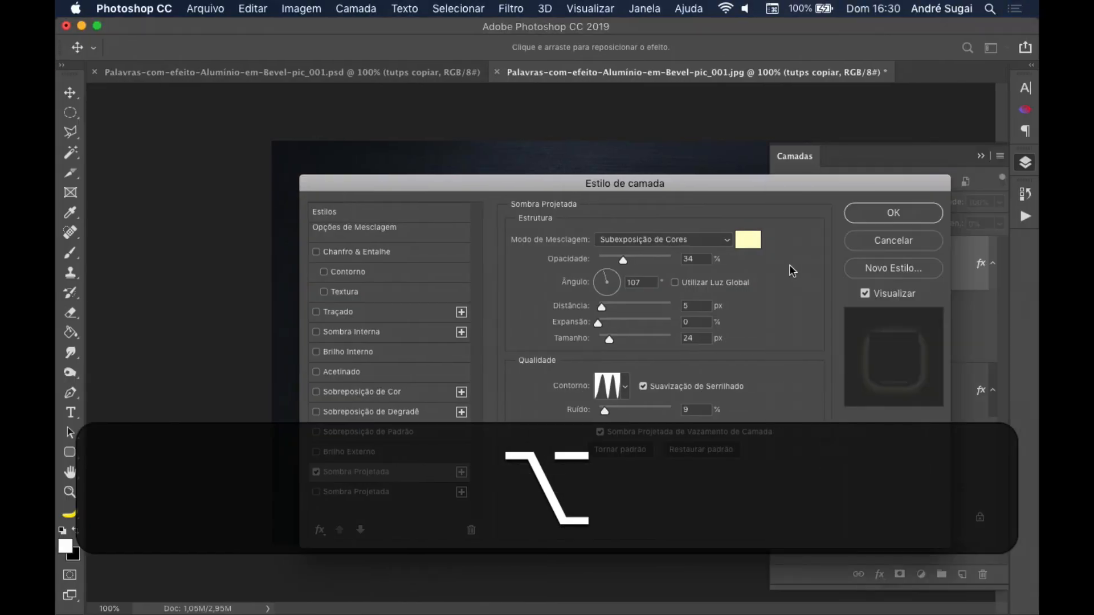
{"action": "left_click", "coordinate": [870, 215]}
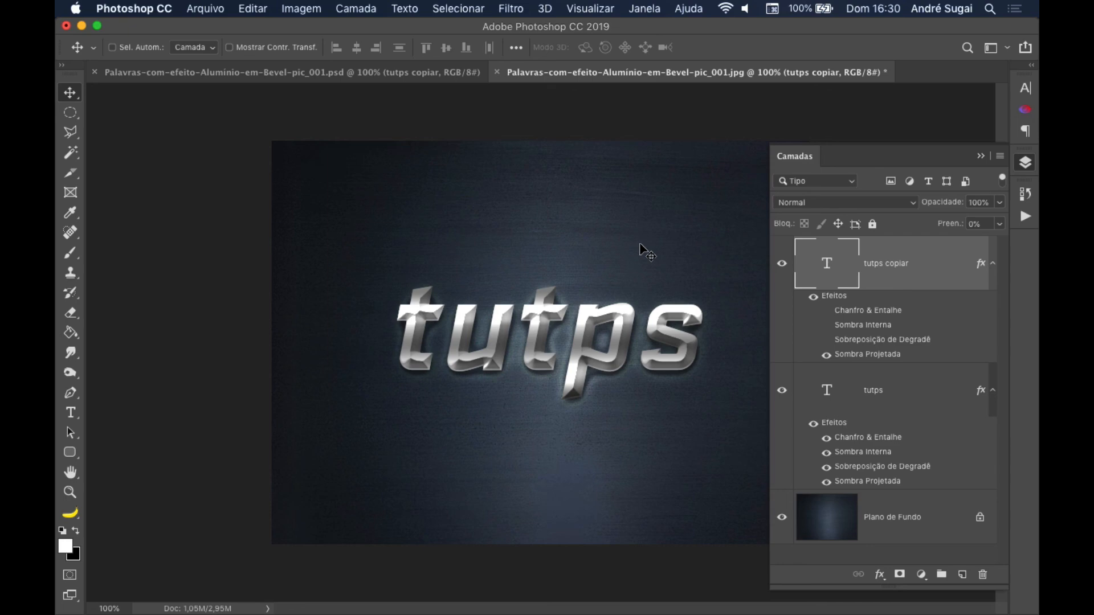
- Inspect the shadow glow around the "tutps" letters at 300% and return the view to 100%
{"action": "key", "text": "z"}
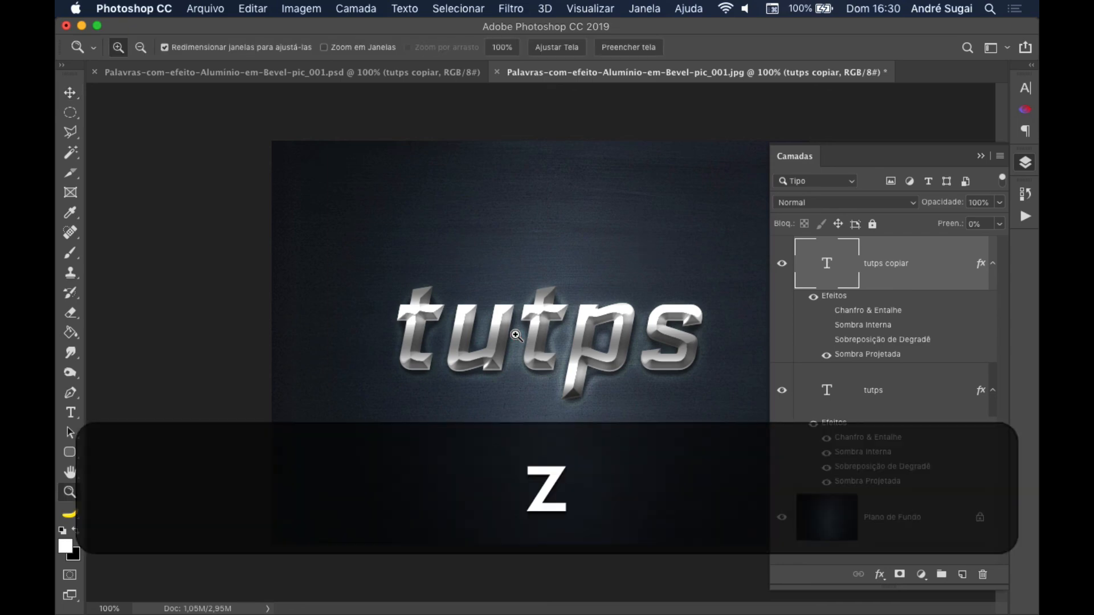
{"action": "left_click", "coordinate": [516, 335]}
{"action": "key", "text": "alt"}
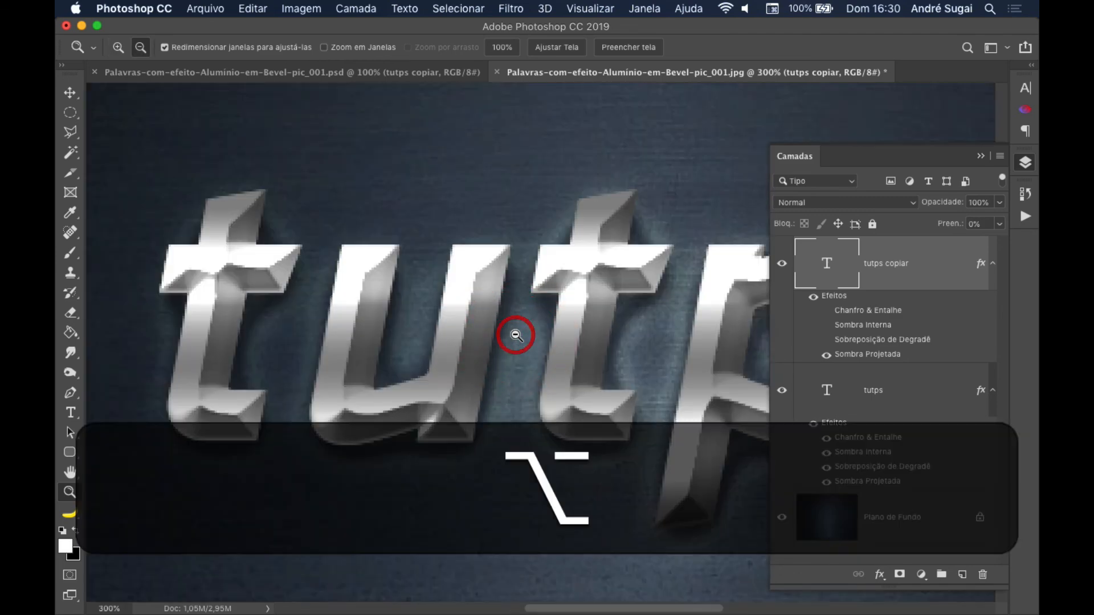
{"action": "left_click", "coordinate": [515, 335], "text": "alt"}
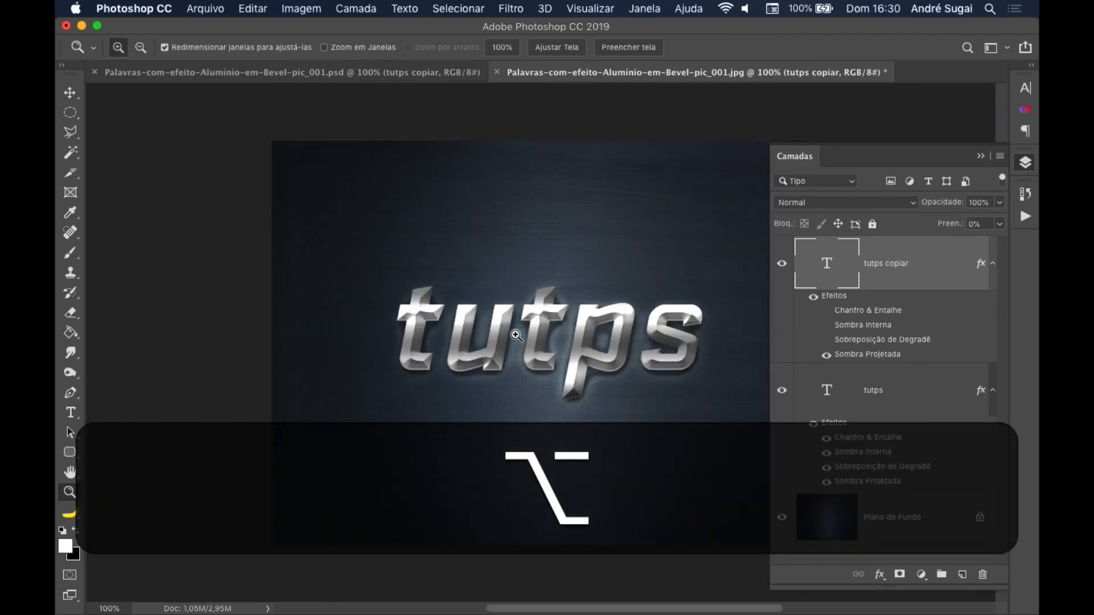